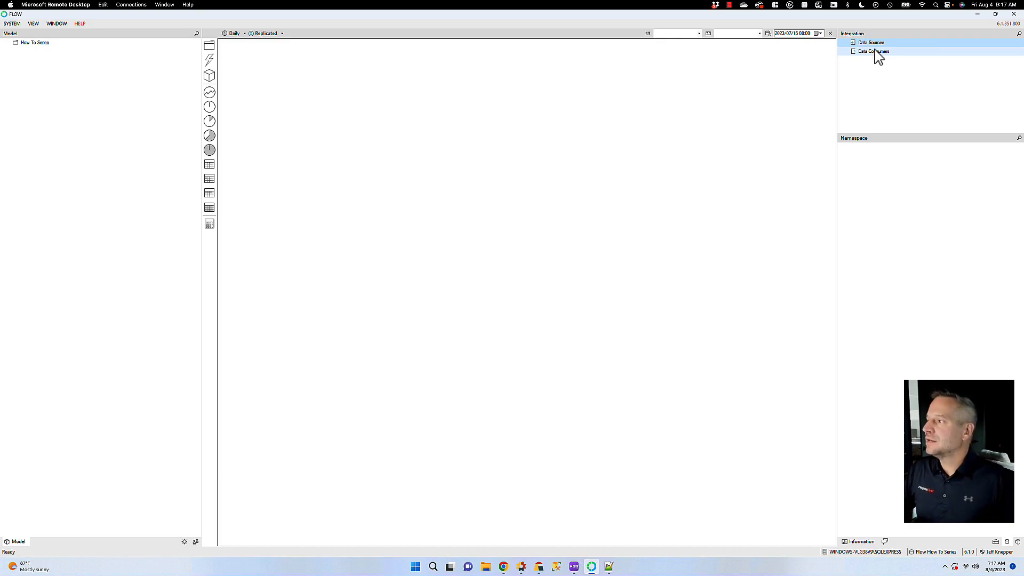
Add a Canary Historian data source named Canary with server WINDOWS-VLG38V9 and historian type Local (Anonymous), and save it
right_click(873, 45)
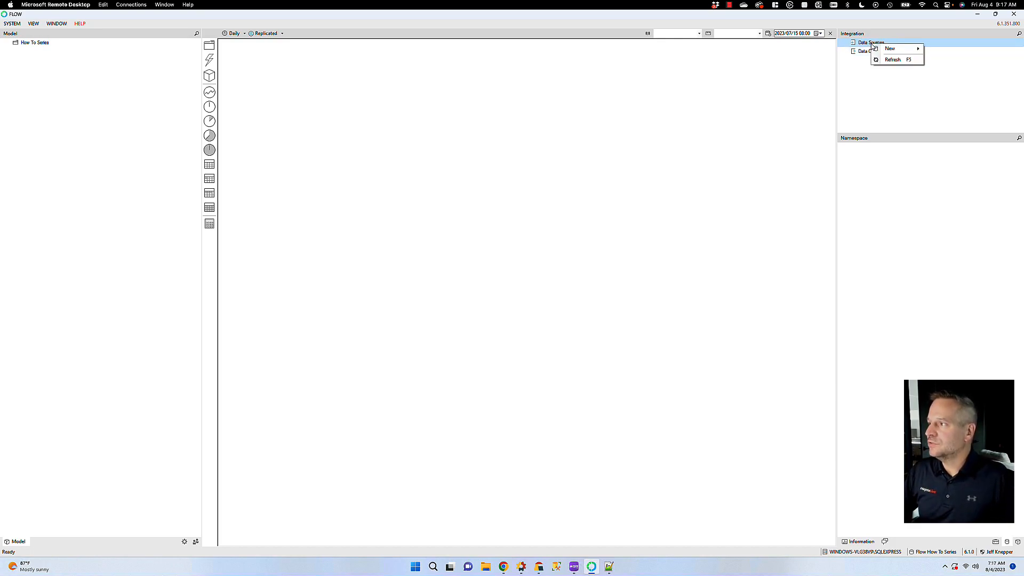
mouse_move(895, 49)
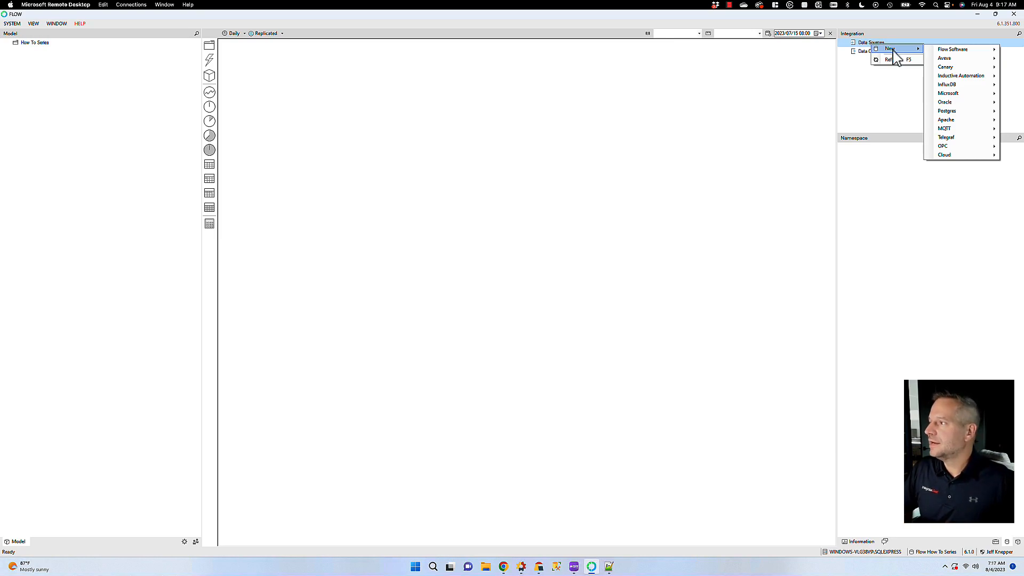
mouse_move(958, 70)
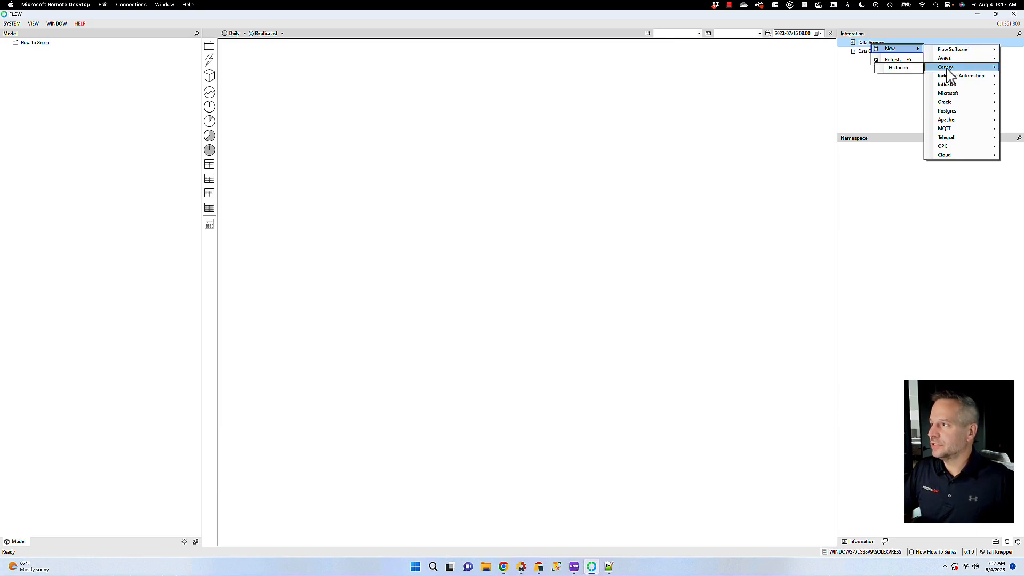
left_click(906, 69)
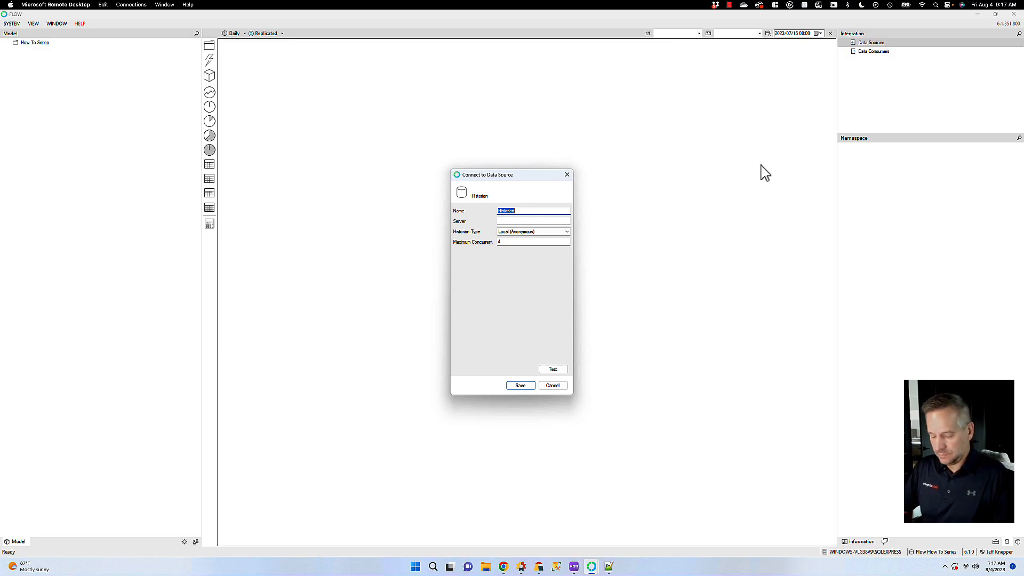
type("Canary")
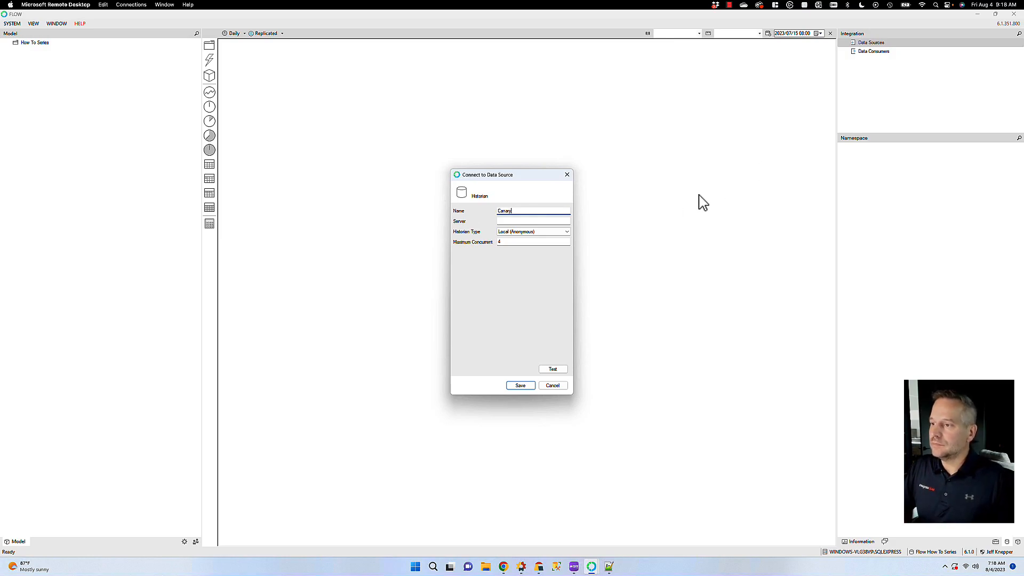
left_click(551, 222)
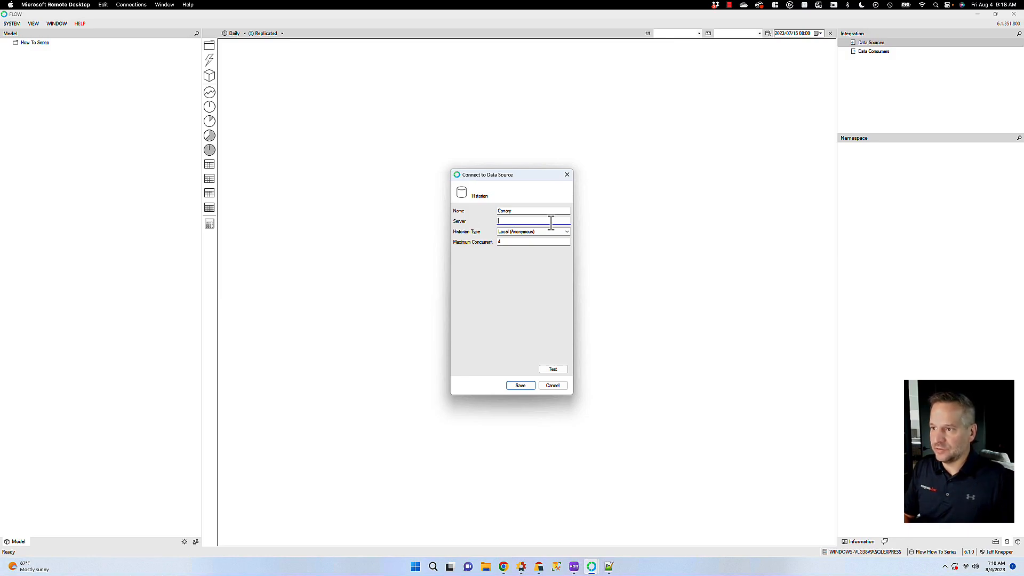
left_click(542, 233)
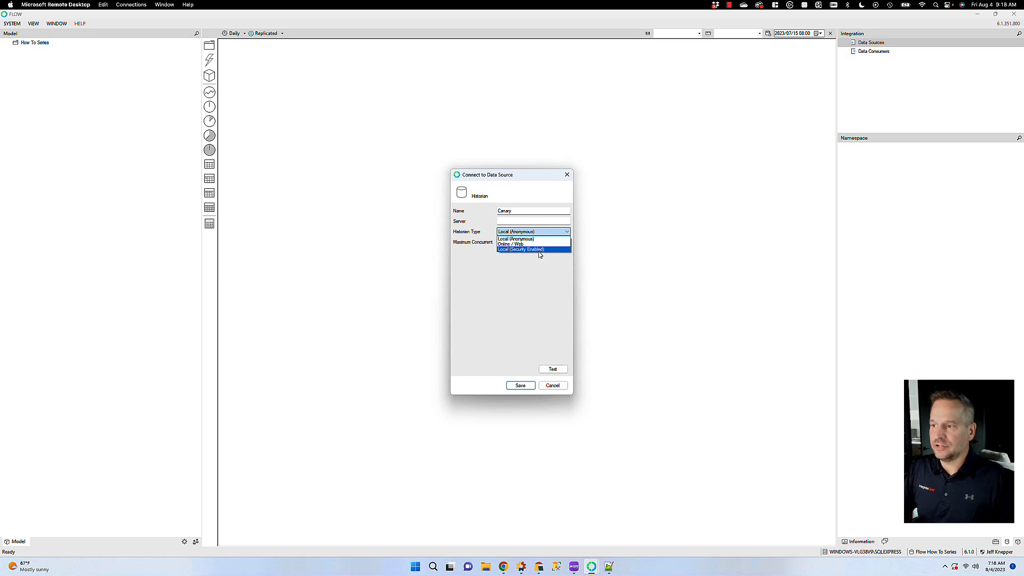
left_click(519, 222)
type("WINDOWS-VLG38V9")
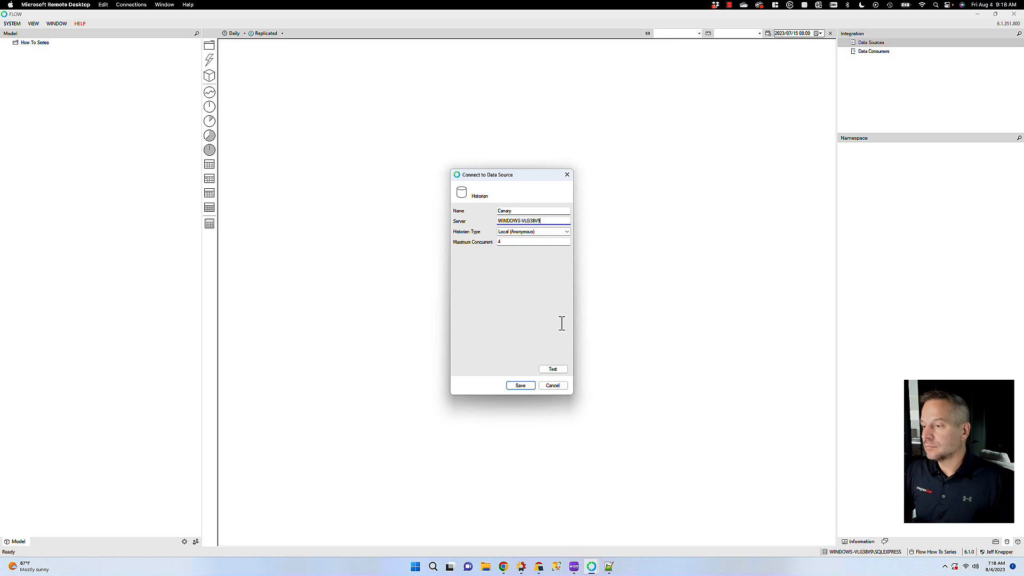
left_click(521, 384)
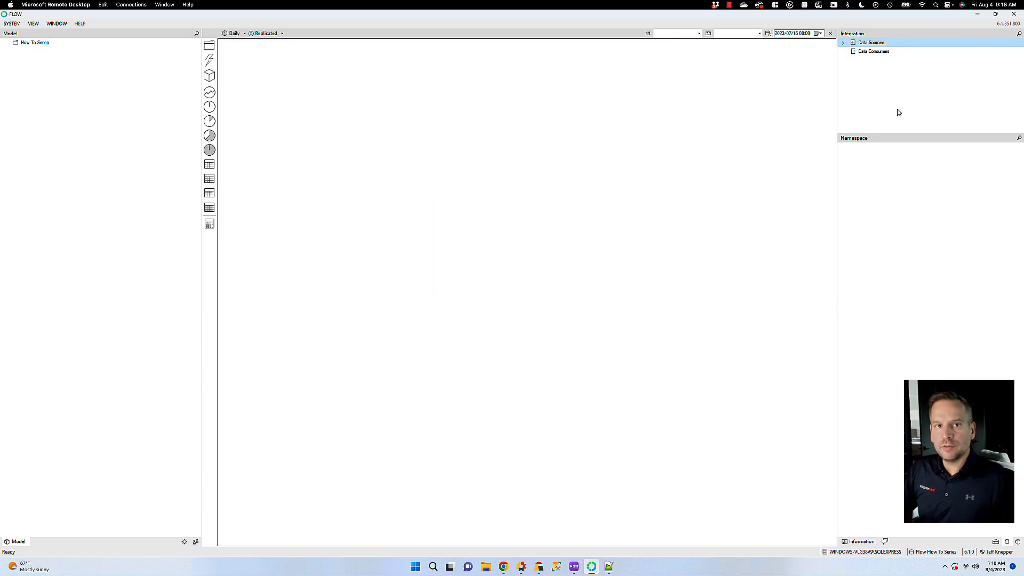
Add a Flow Software Historian Simulator data source named Flow Simulator and save it
right_click(870, 44)
mouse_move(882, 49)
mouse_move(949, 50)
left_click(890, 51)
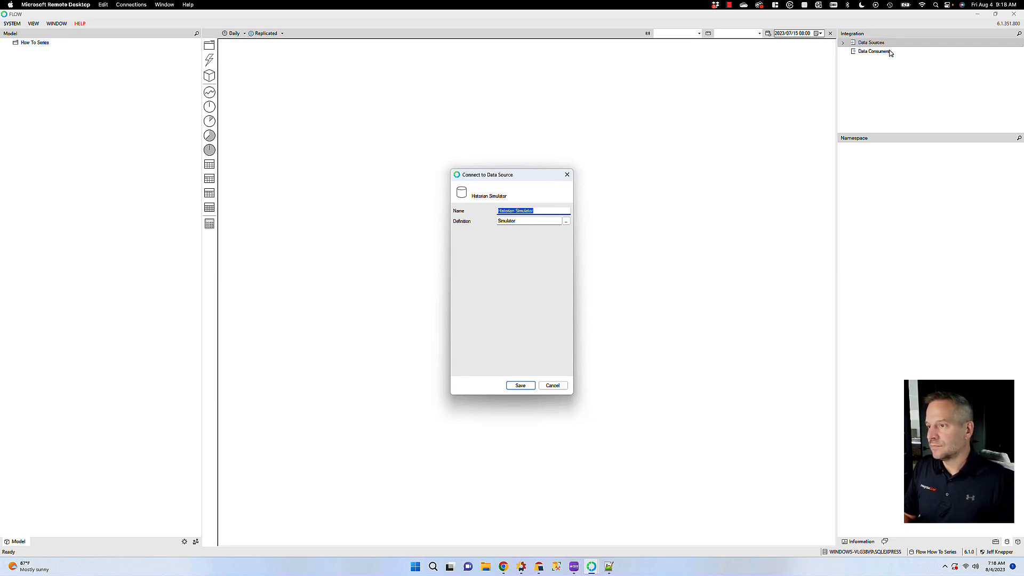
type("Flow Simulator")
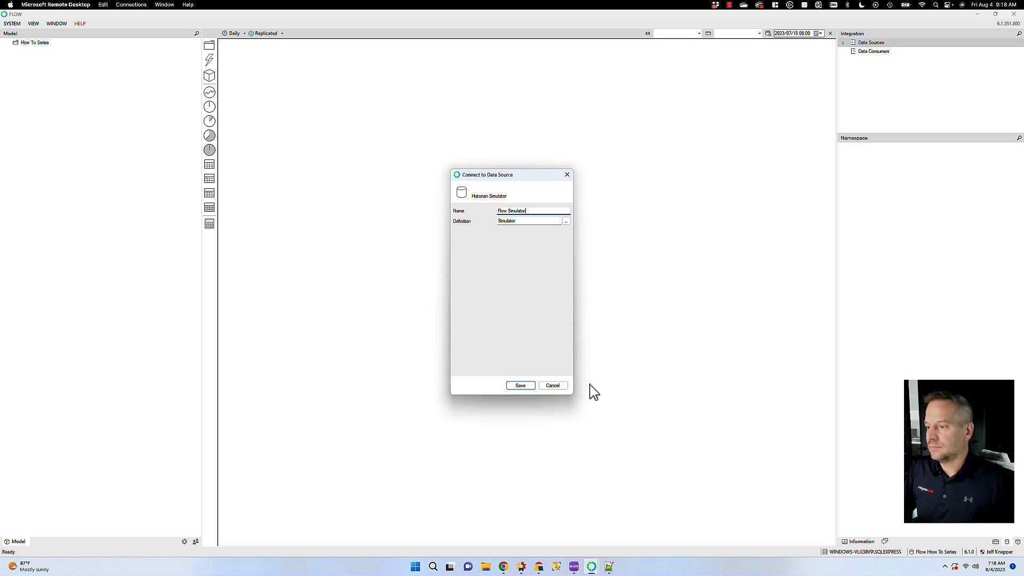
left_click(520, 385)
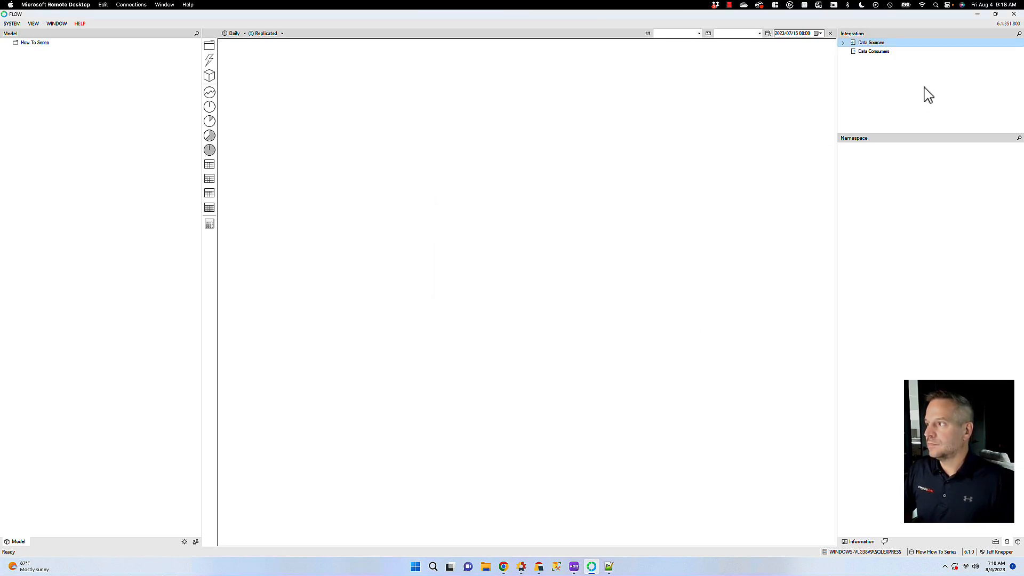
Create an MQTT Buffer (Beta) data source and name it Austin HiveMQ
right_click(869, 46)
mouse_move(891, 47)
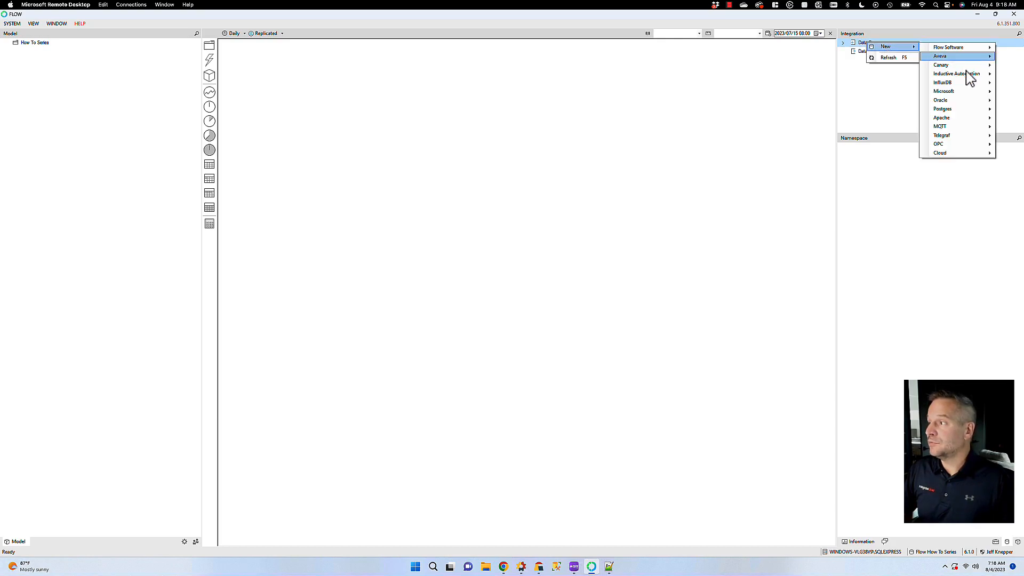
mouse_move(953, 126)
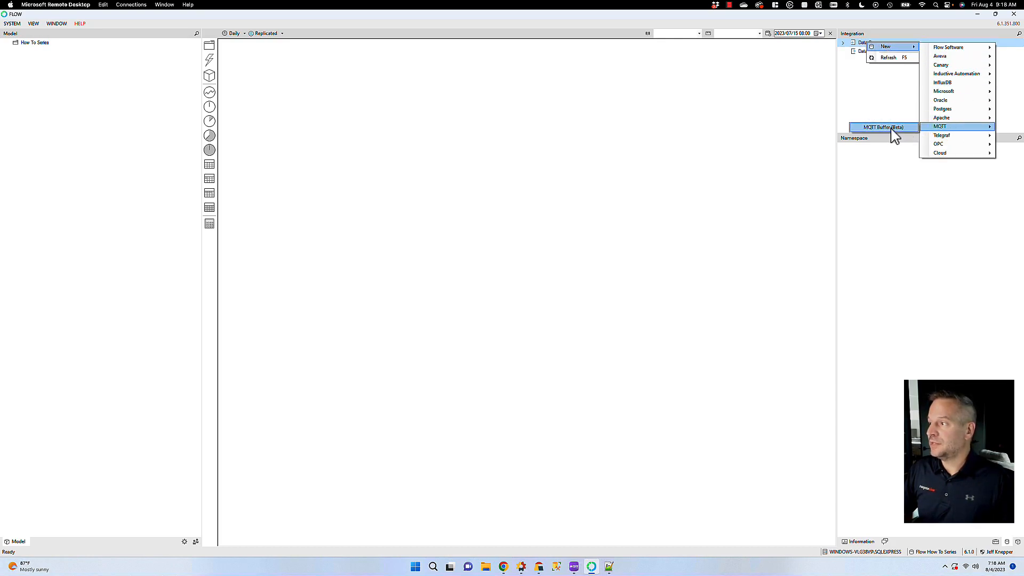
left_click(892, 129)
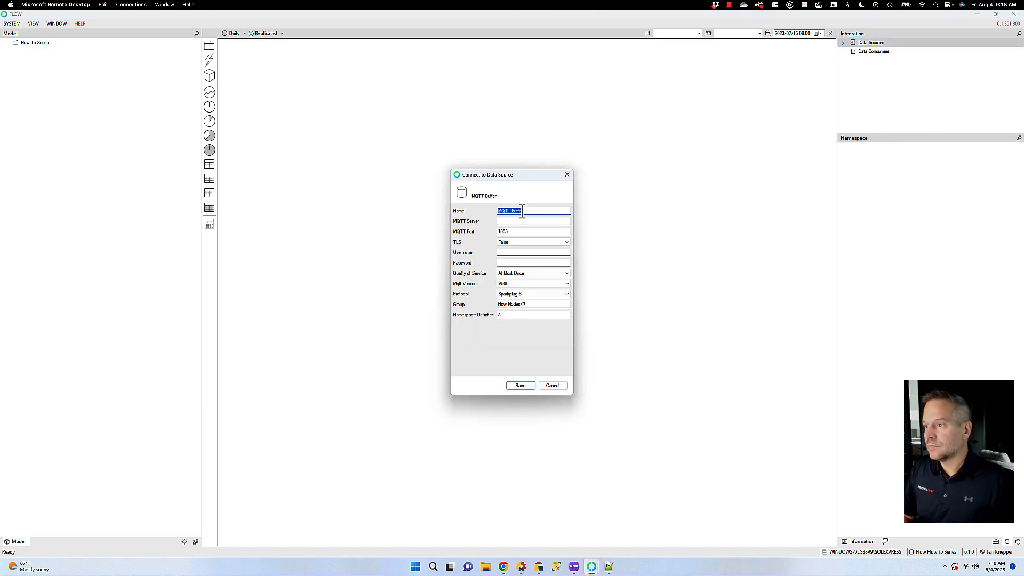
type("Austin")
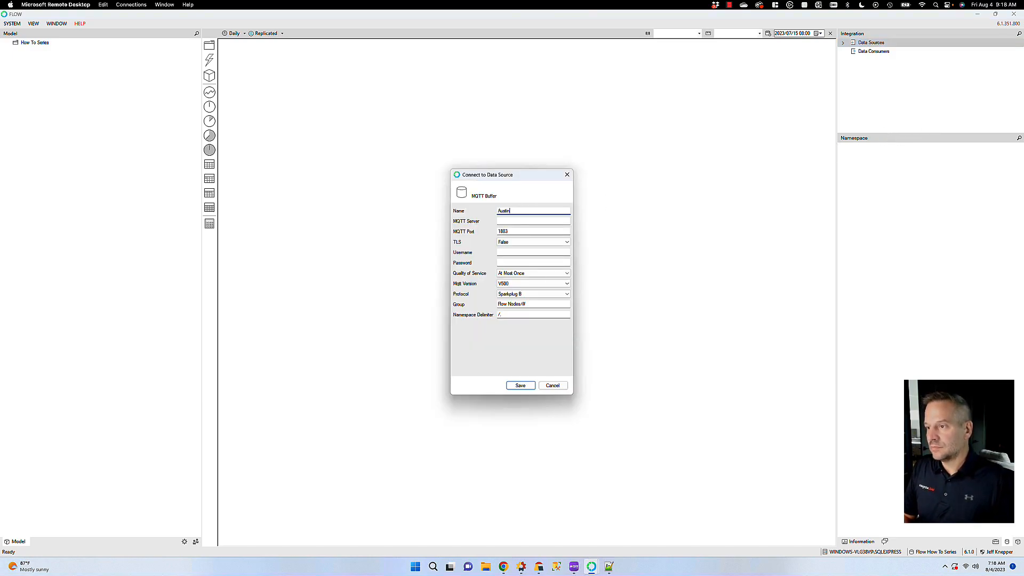
type(" HiveMQ")
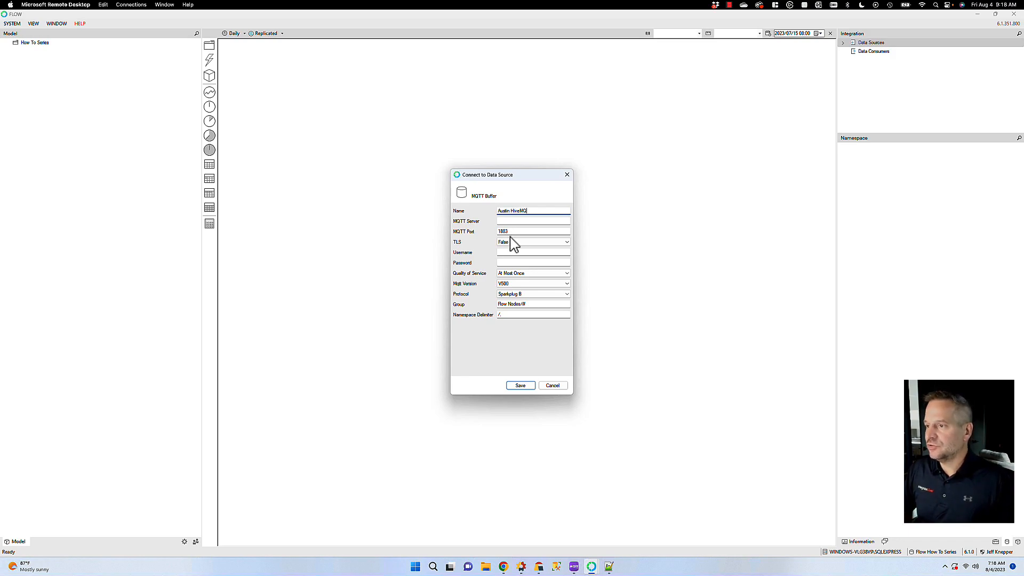
Copy the cluster URL from the HiveMQ Cloud page in Chrome into Flow's MQTT Server setting, and set the MQTT port to 8883
left_click(518, 221)
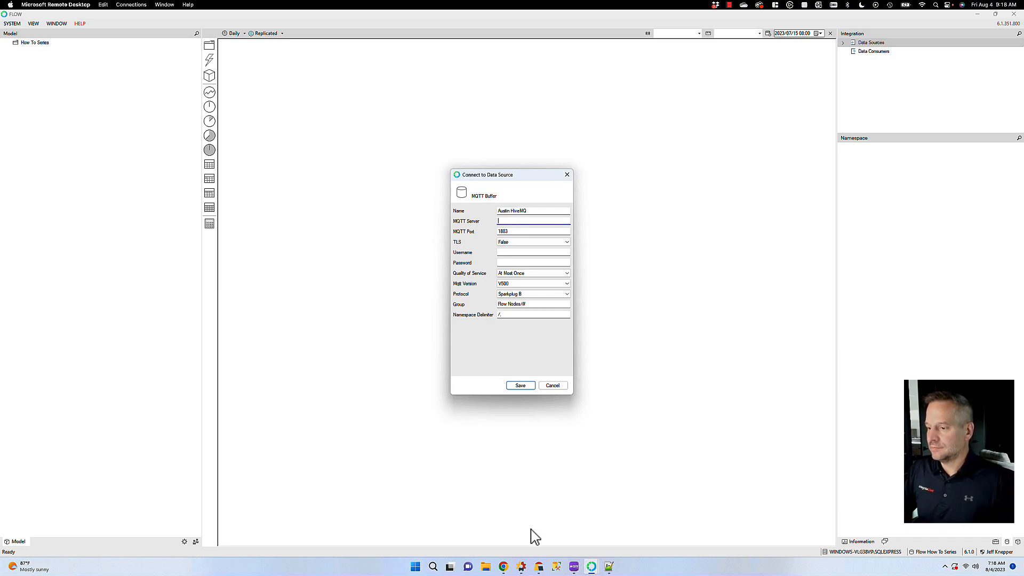
left_click(504, 568)
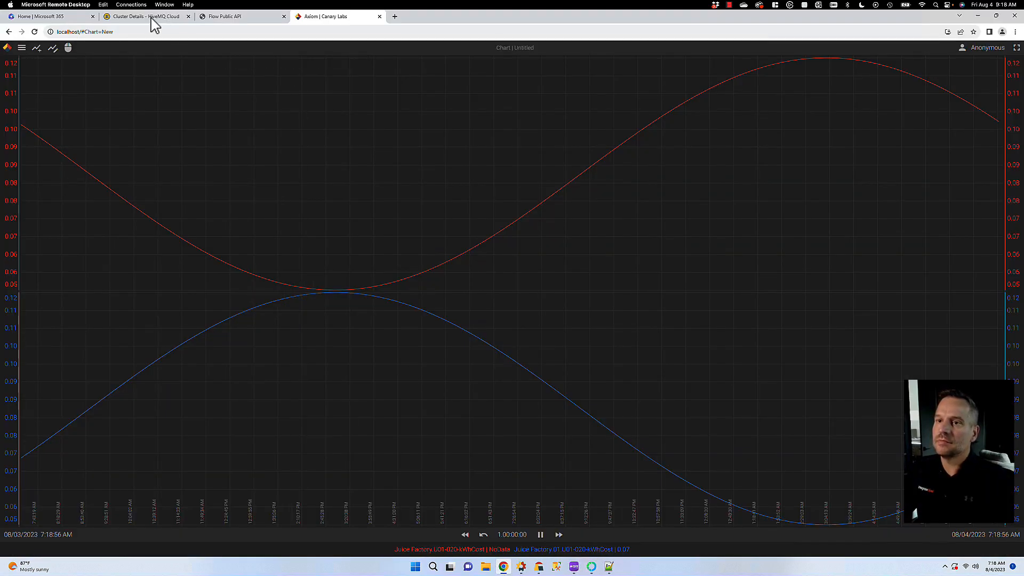
left_click(152, 16)
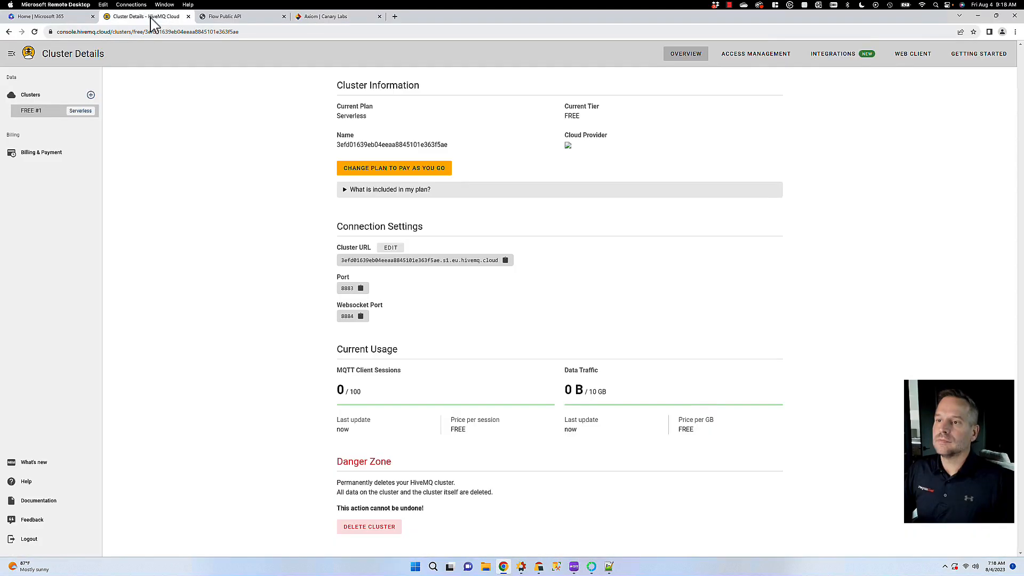
left_click(505, 260)
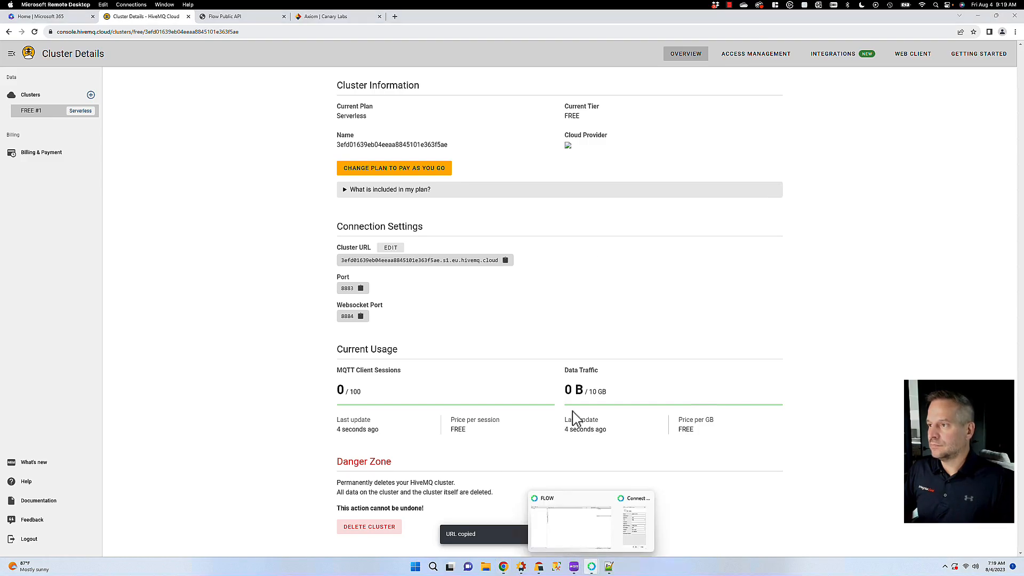
left_click(634, 523)
left_click(526, 222)
key("ctrl+v")
key("Tab")
type("8")
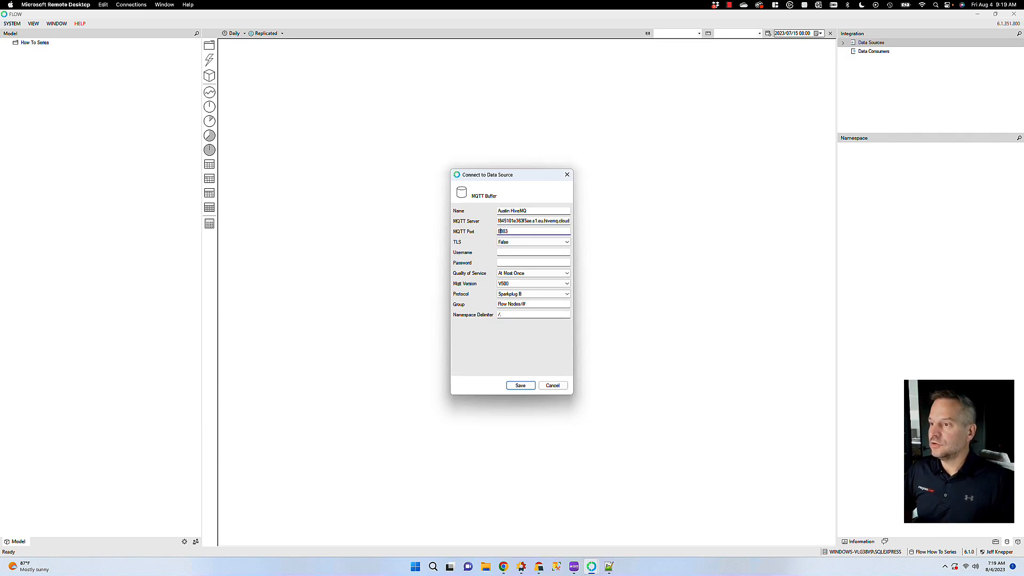
Set TLS to True for the MQTT connection and enter the username flowsoftware and the account password
left_click(520, 242)
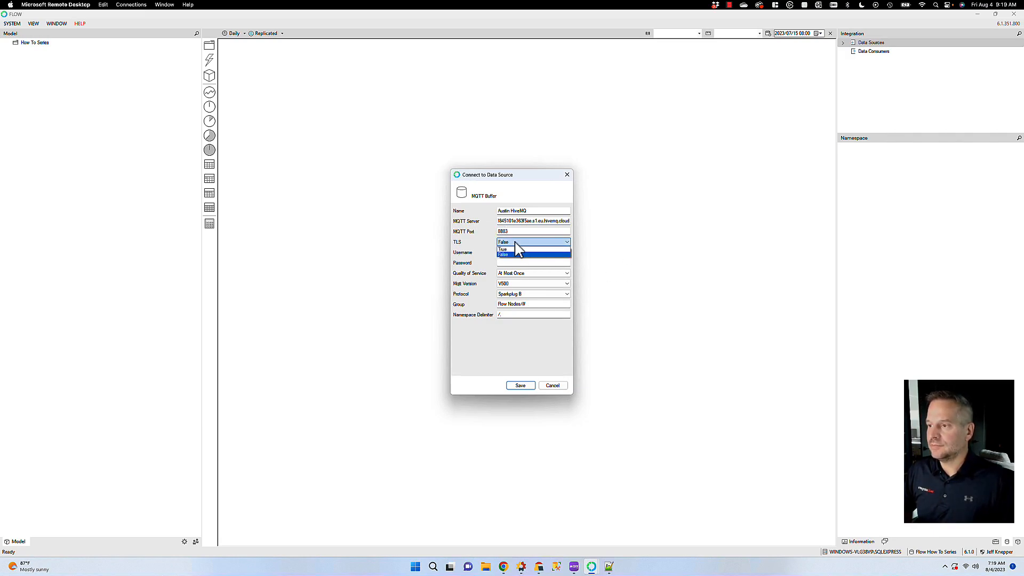
left_click(520, 257)
left_click(517, 263)
type("flowsoftware")
key("Tab")
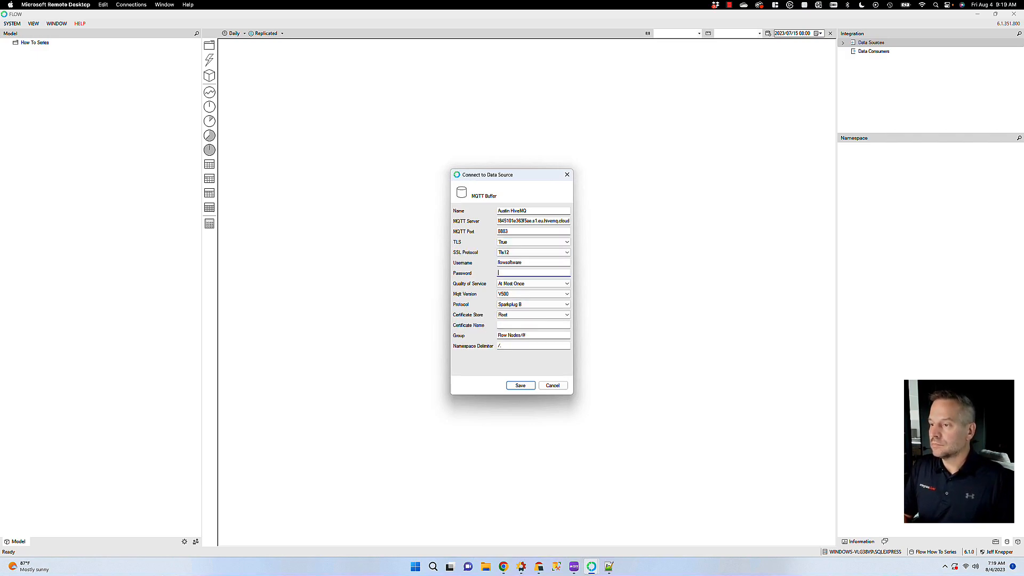
type("••••••••••••")
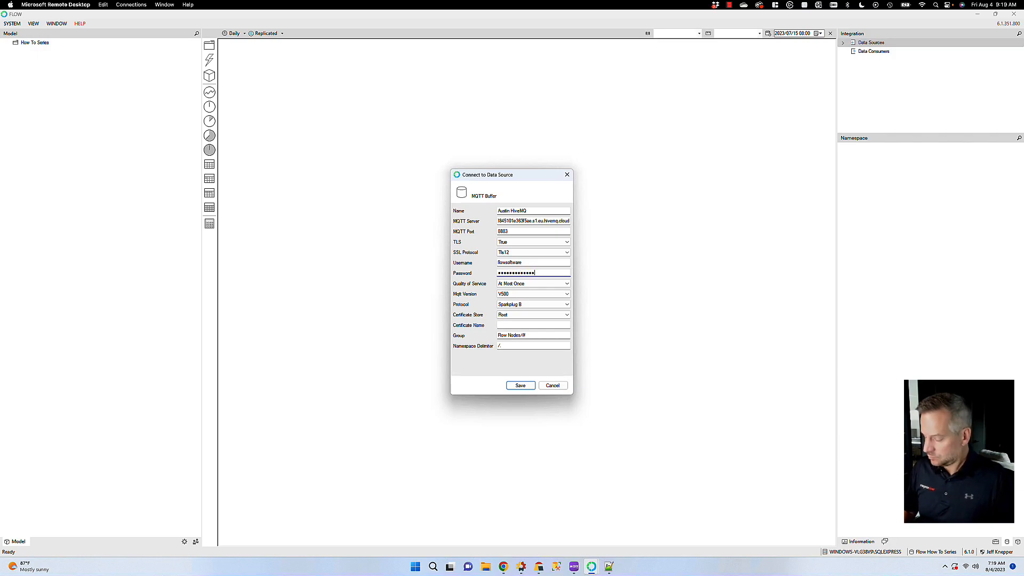
type("•••")
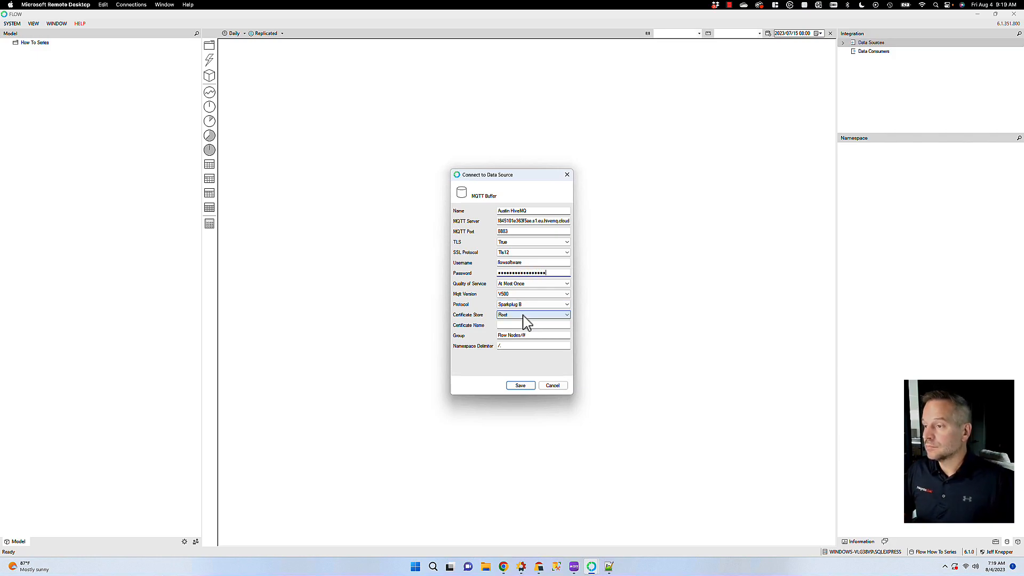
Set the certificate name to WINDOWS-VLG38V9 and the group to Austin/#, and save the MQTT data source
left_click(520, 326)
type("WINDOWS-VLG38")
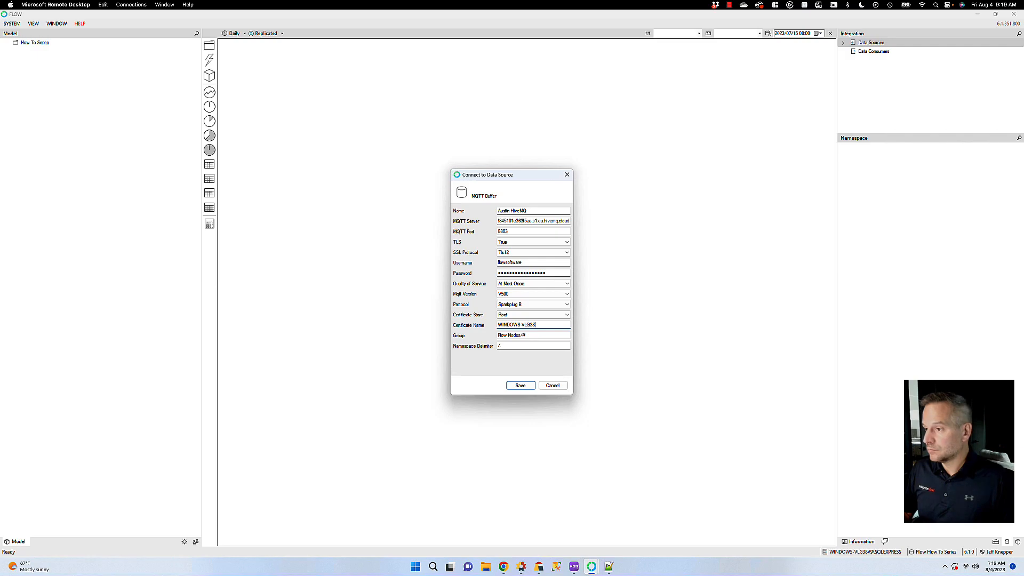
type("V9")
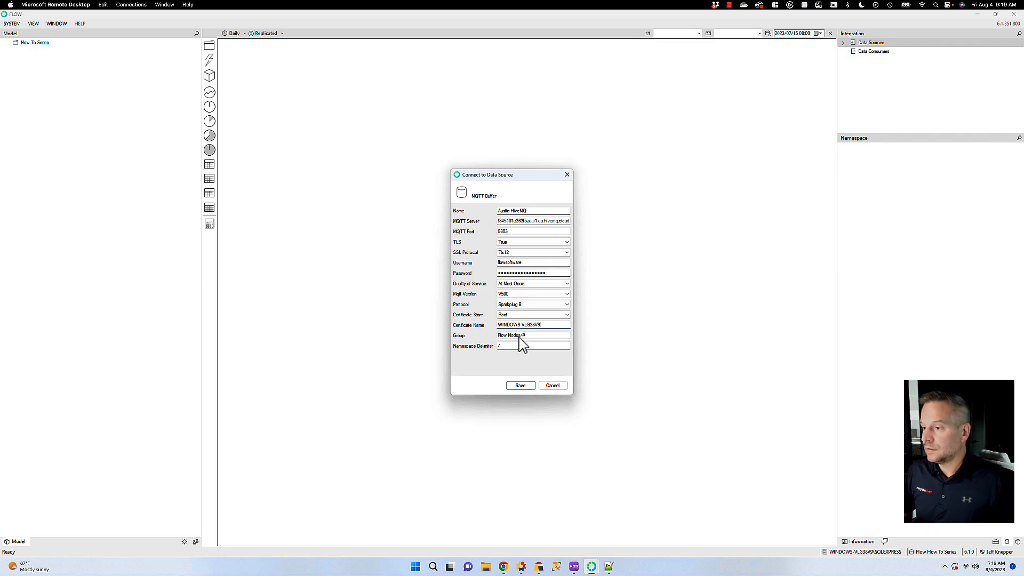
left_click_drag(522, 336, 477, 342)
type("Austin")
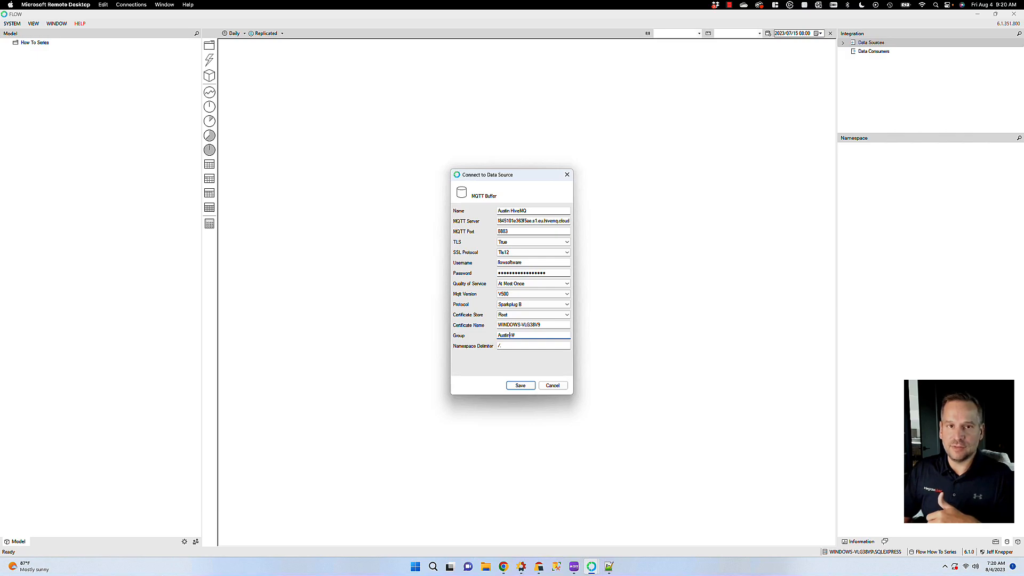
left_click(521, 386)
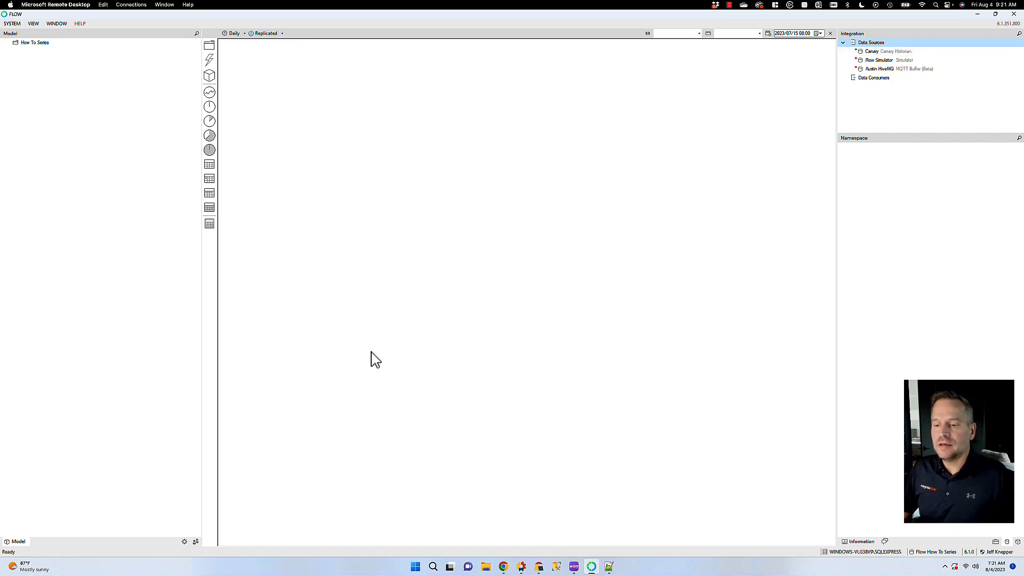
Show the deployment view and check the deployment options of platform WINDOWS-VLG38V9 and its Data Engine
left_click(185, 542)
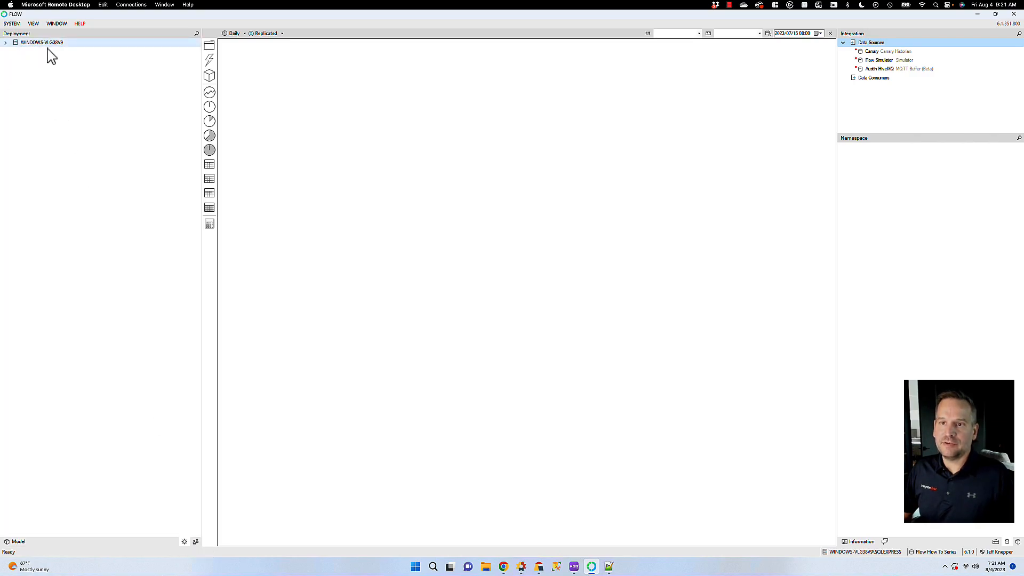
left_click(6, 43)
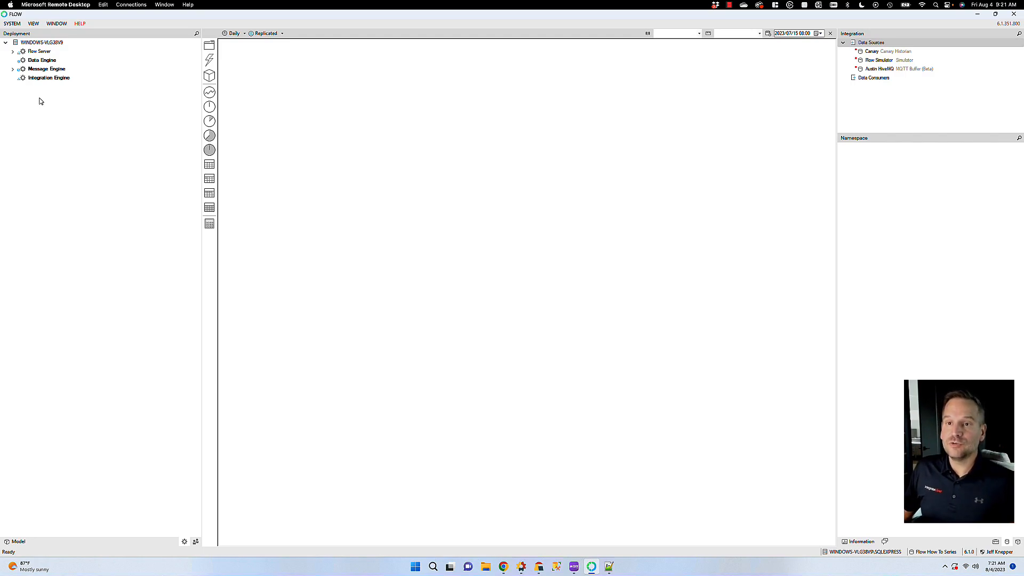
right_click(34, 42)
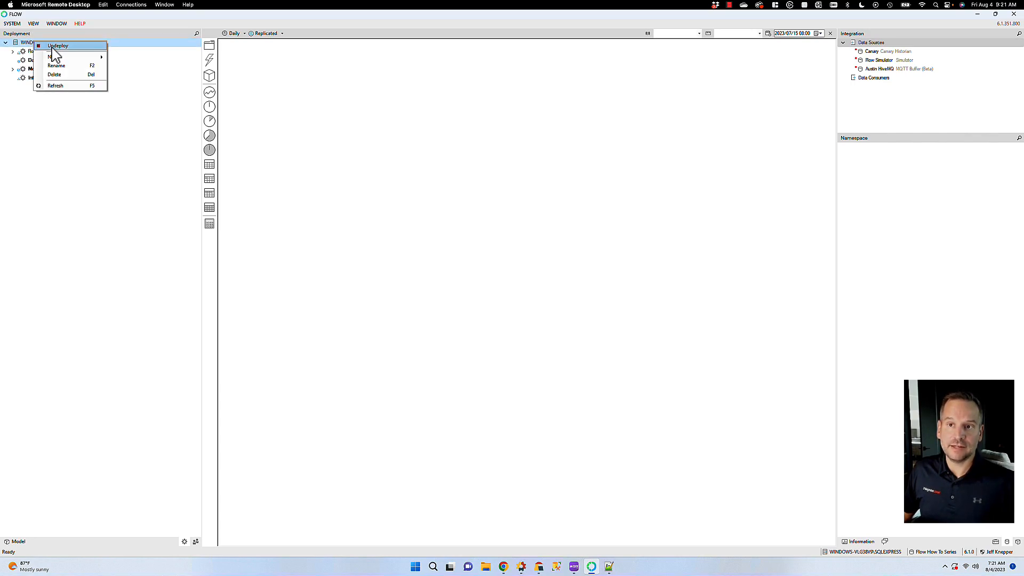
left_click(21, 42)
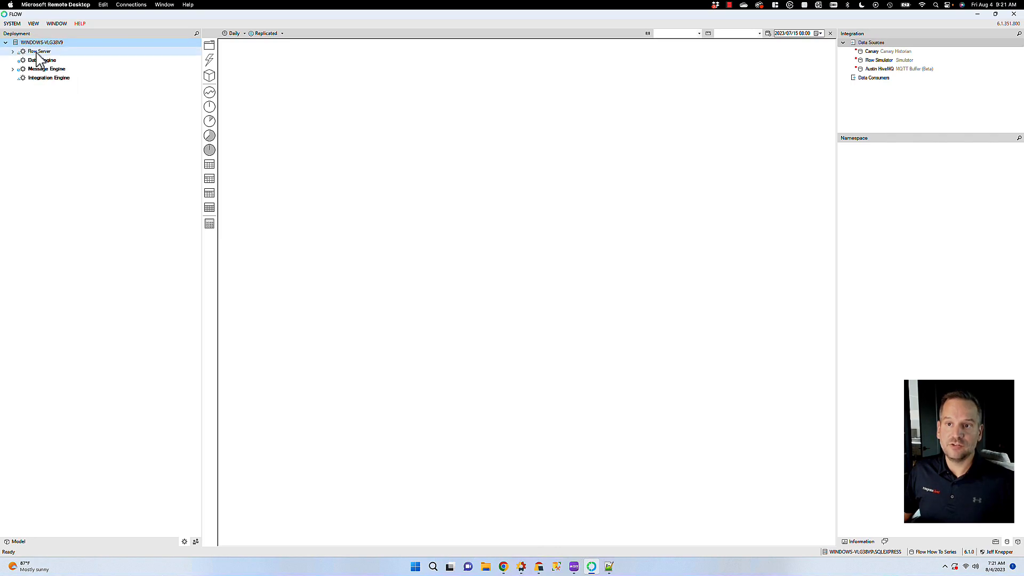
right_click(36, 53)
left_click(29, 60)
right_click(28, 60)
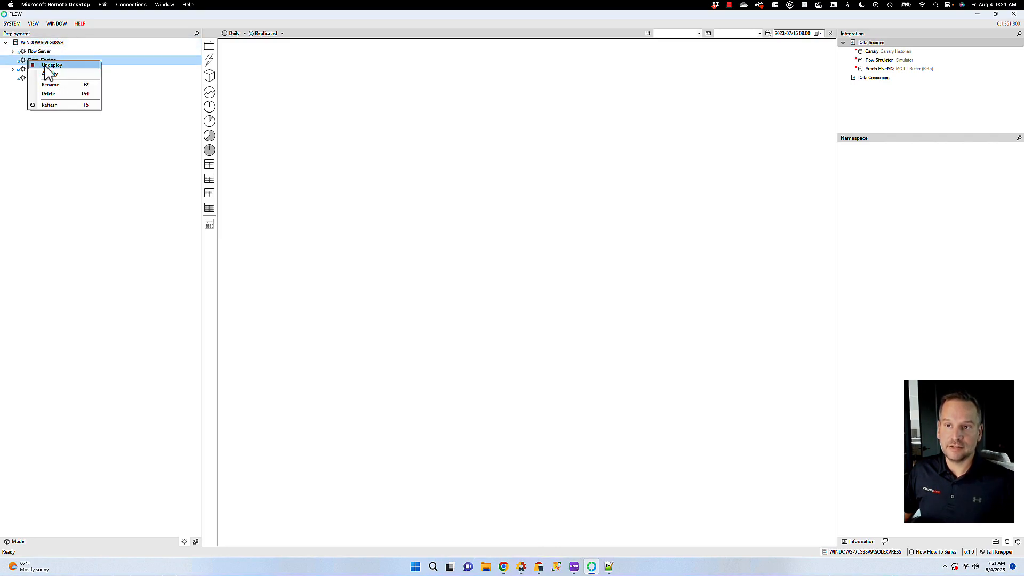
left_click(30, 43)
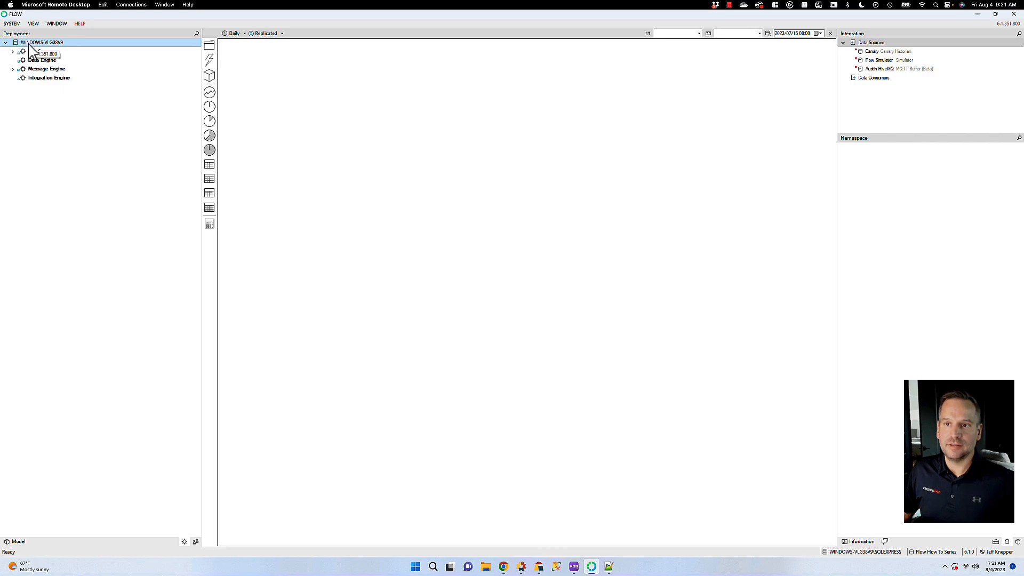
Assign the Canary, Flow Simulator and Austin HiveMQ data sources to the WINDOWS-VLG38V9 platform
left_click(865, 52)
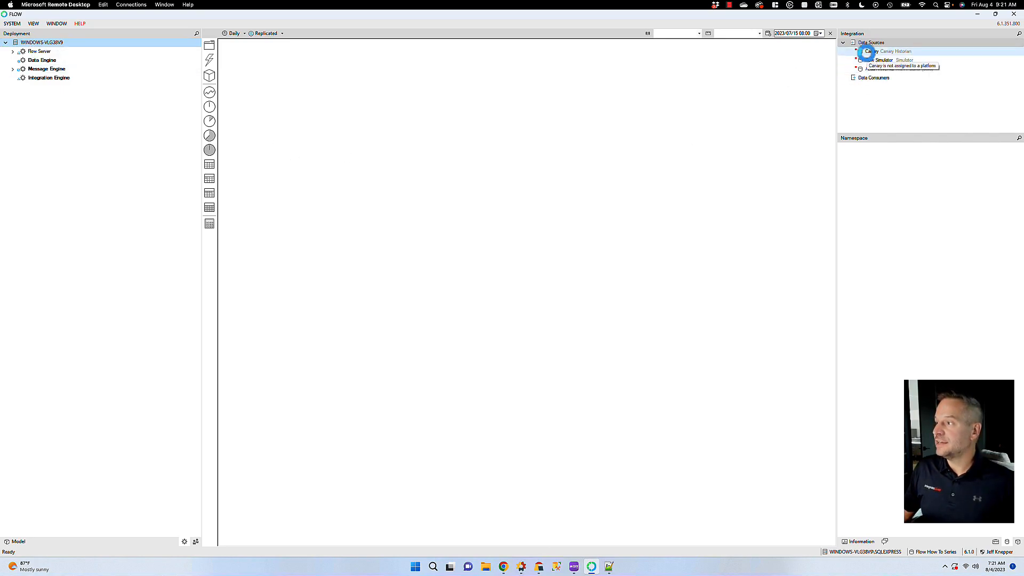
left_click_drag(865, 52, 42, 47)
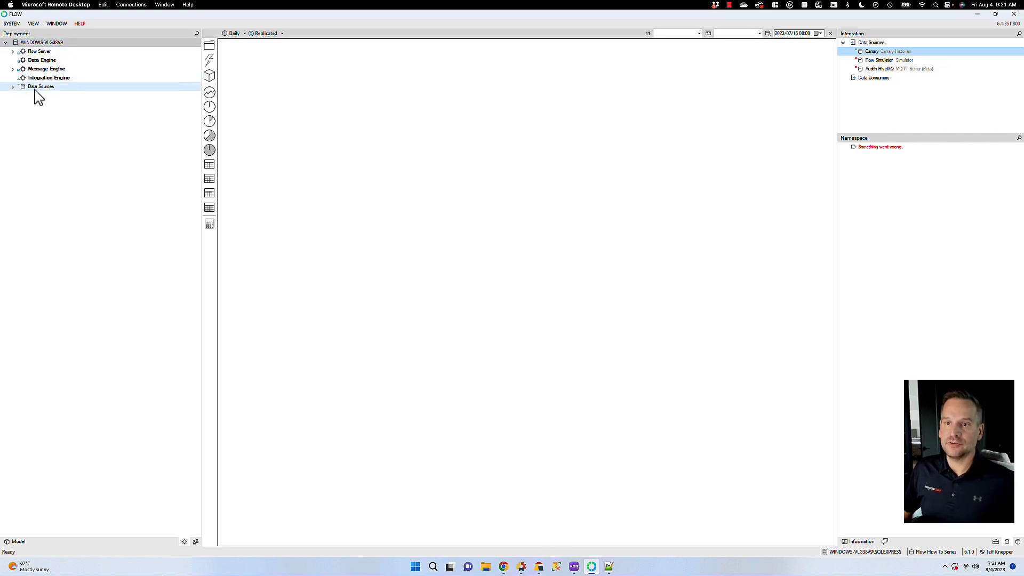
left_click(12, 86)
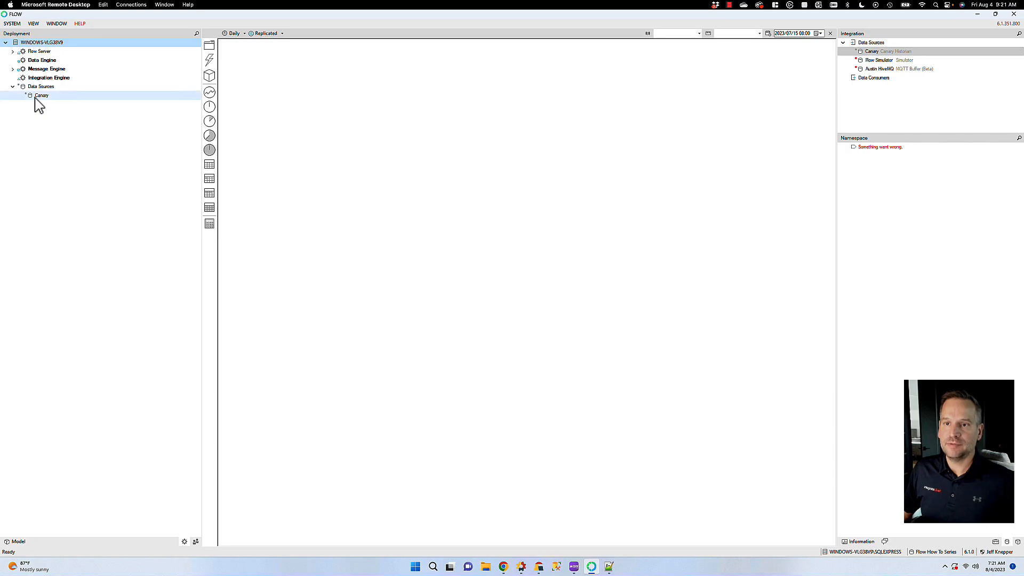
left_click(866, 60)
left_click_drag(865, 63, 41, 87)
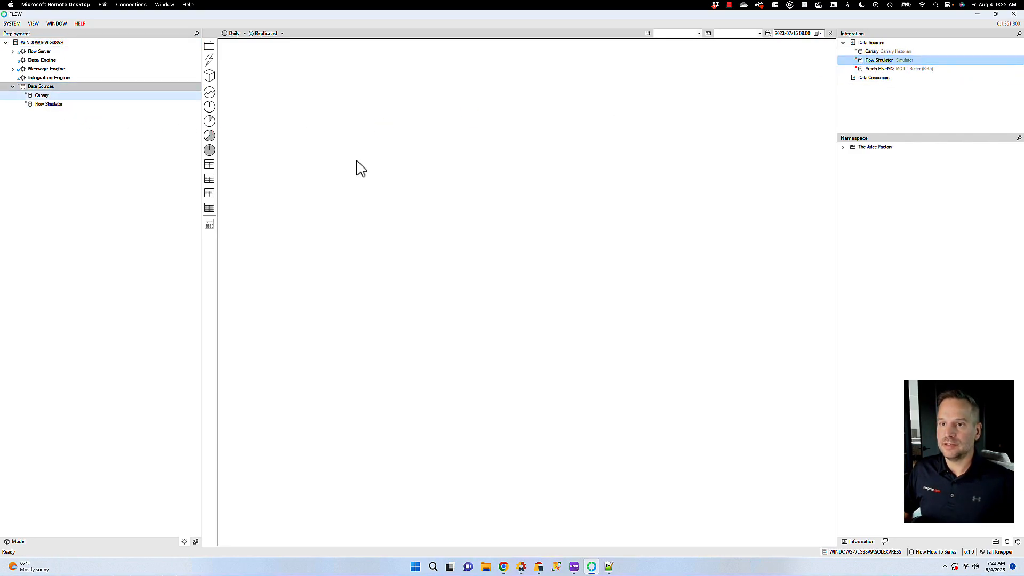
left_click(862, 70)
left_click_drag(863, 73, 41, 87)
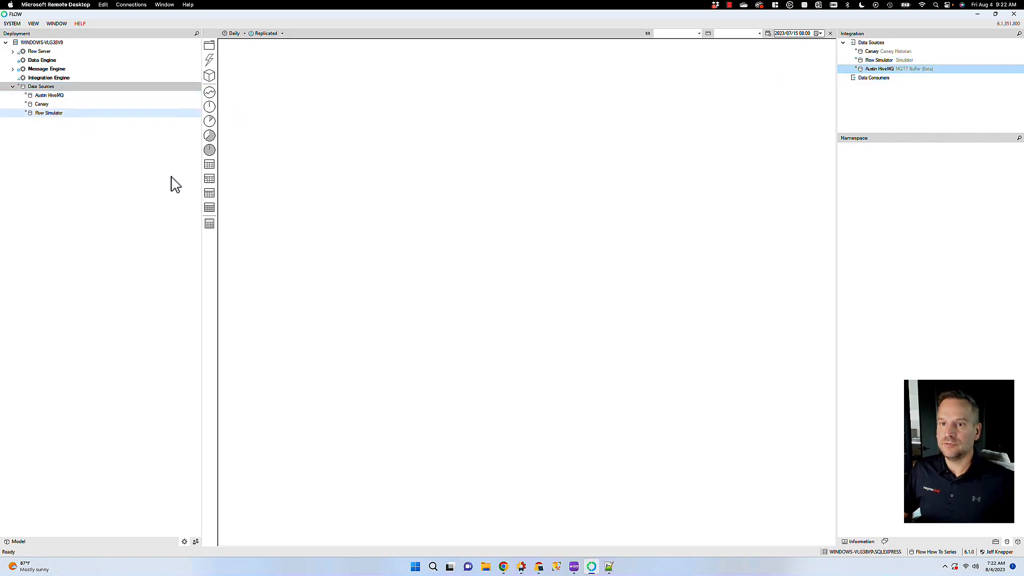
Deploy the Austin HiveMQ, Canary and Flow Simulator data sources on the platform
right_click(40, 99)
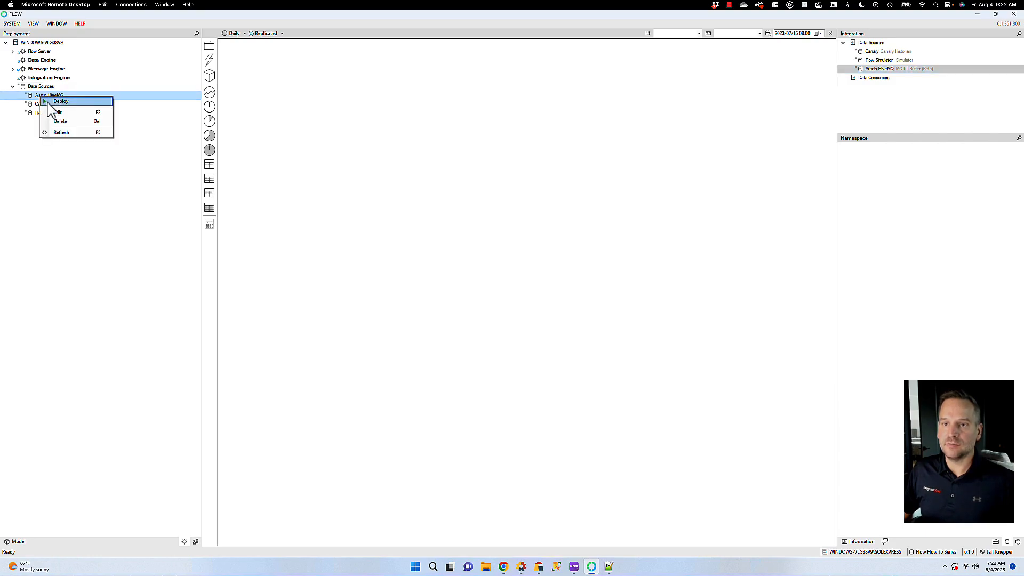
left_click(47, 102)
left_click(526, 317)
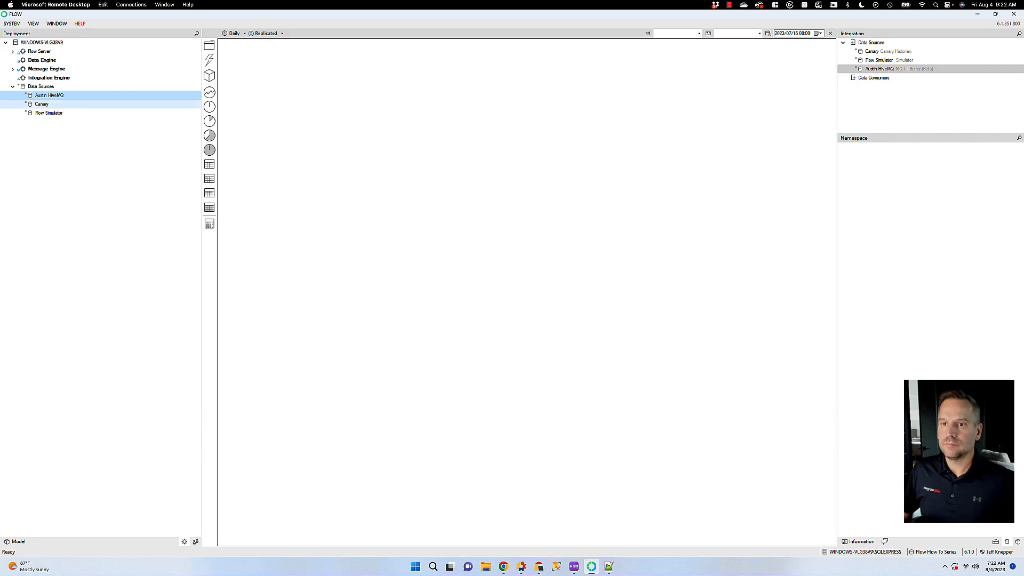
right_click(50, 105)
left_click(58, 114)
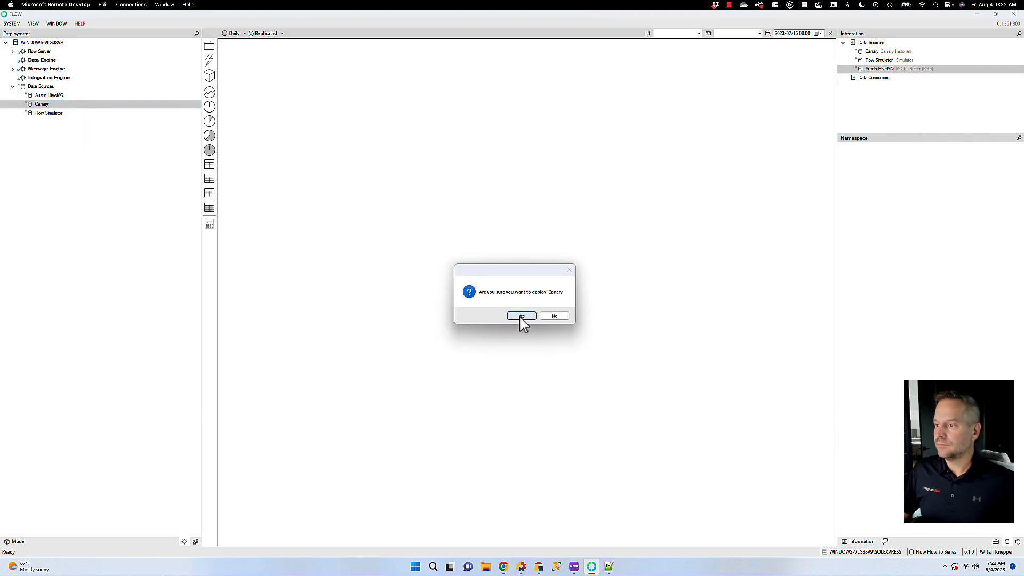
left_click(520, 318)
right_click(36, 114)
left_click(54, 119)
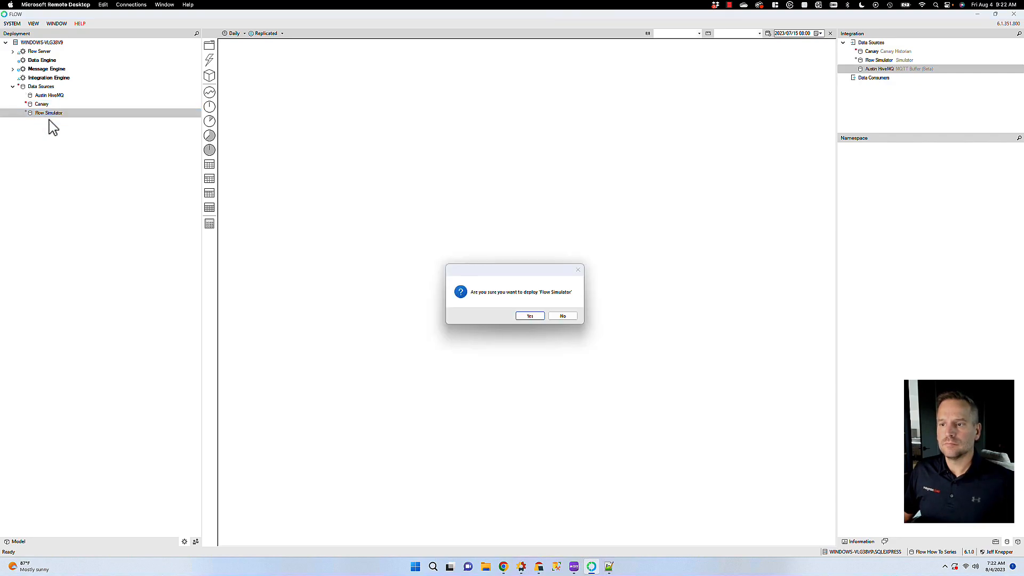
left_click(530, 317)
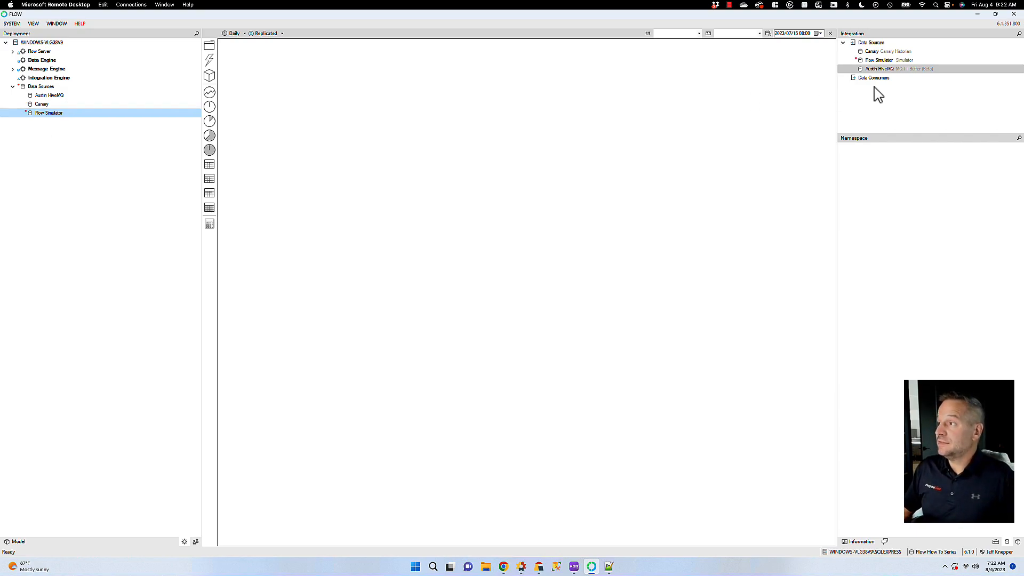
Check the Canary namespace, and browse the Flow Simulator namespace down to the Filler 1 and Filler 2 tags under Packaging
left_click(866, 53)
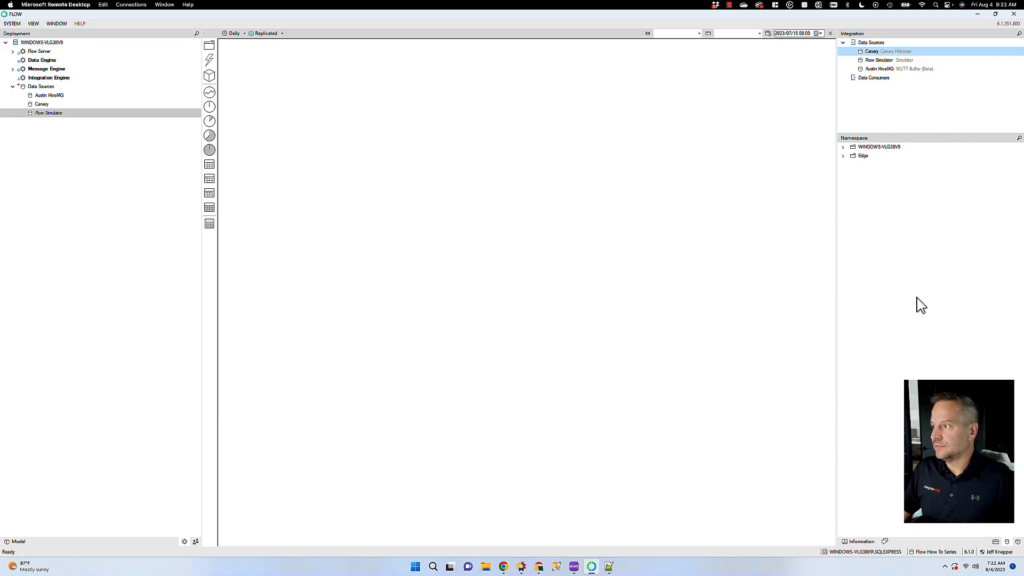
left_click(880, 61)
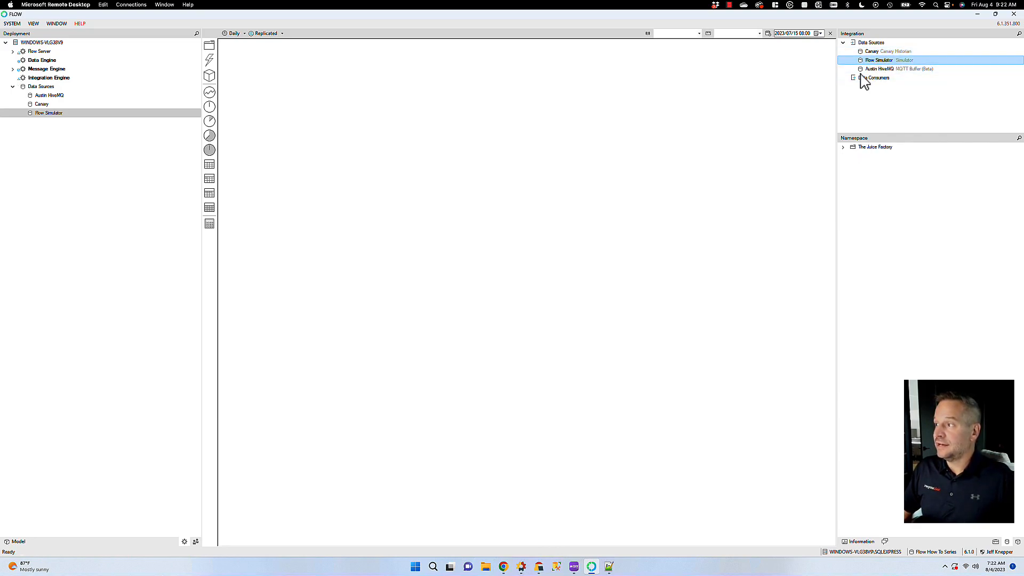
left_click(845, 148)
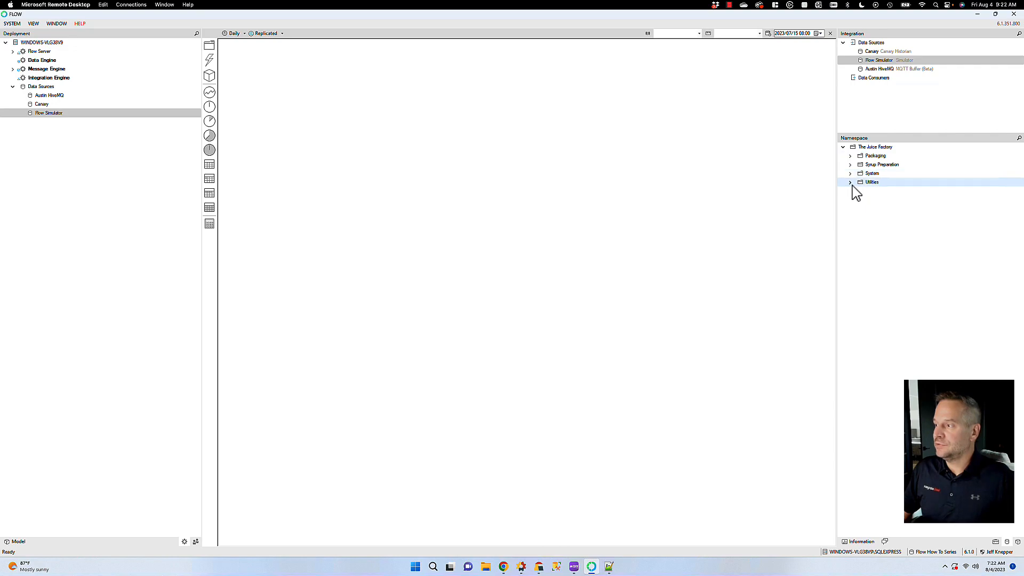
left_click(850, 156)
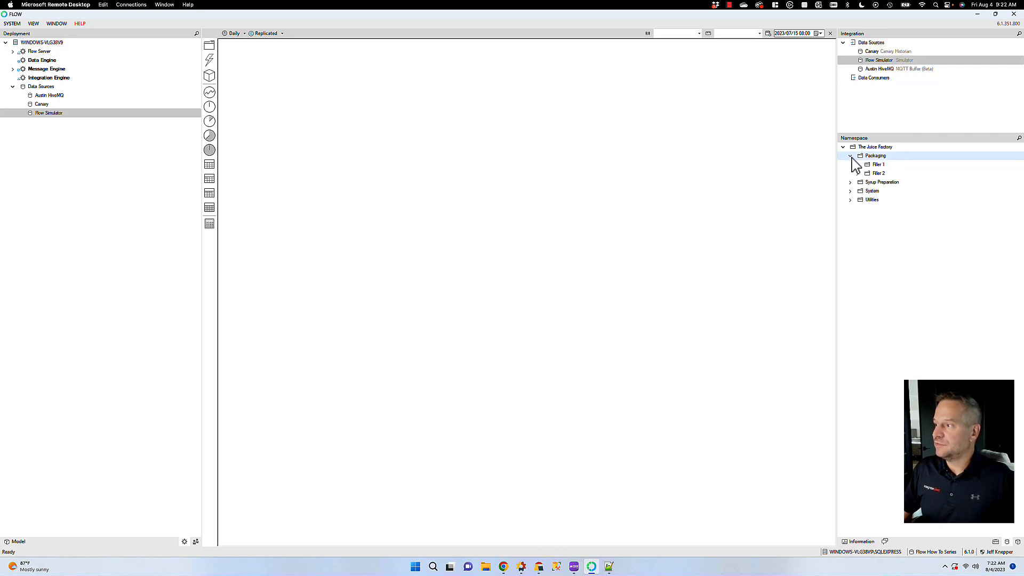
left_click(857, 165)
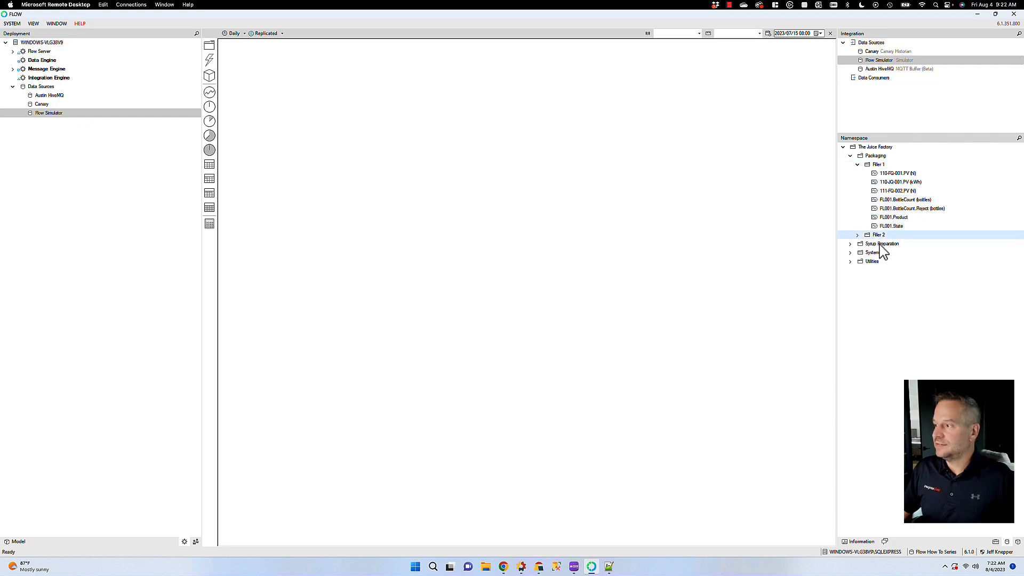
left_click(858, 235)
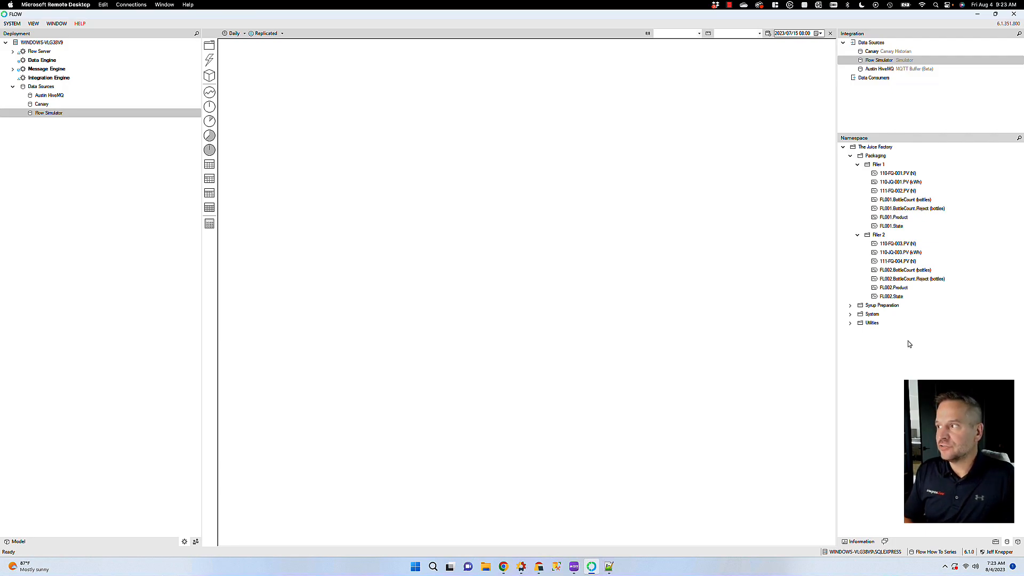
Browse the Canary data source's namespace to the tags of Juice Factory 01 under WINDOWS-VLG38V9
left_click(874, 61)
left_click(873, 52)
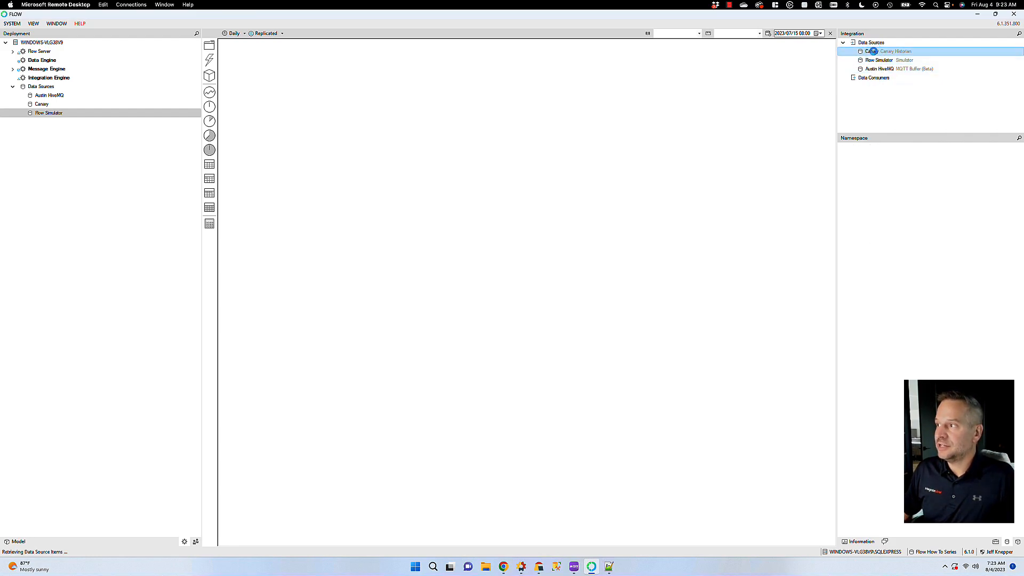
left_click(844, 147)
left_click(860, 164)
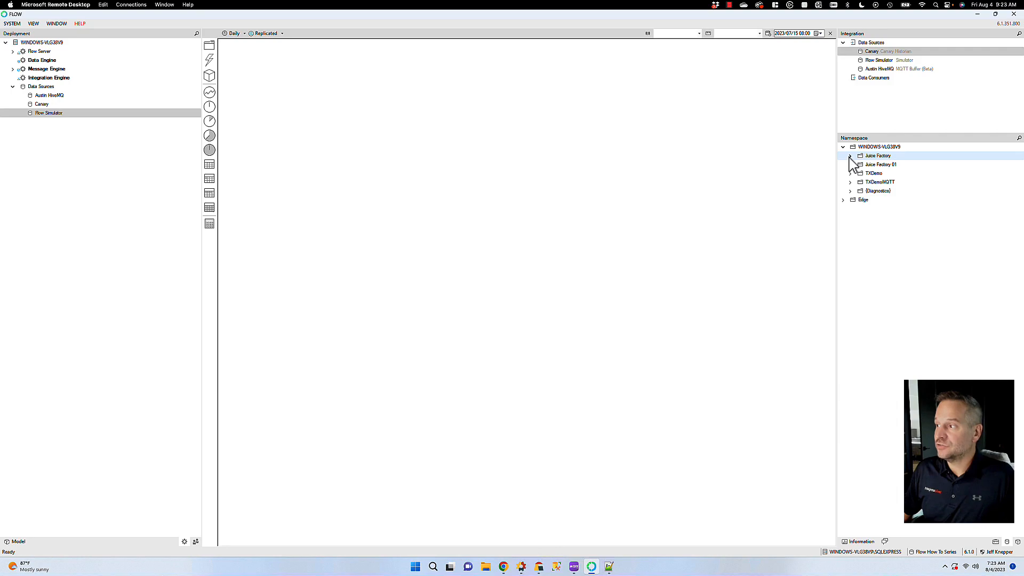
left_click(851, 165)
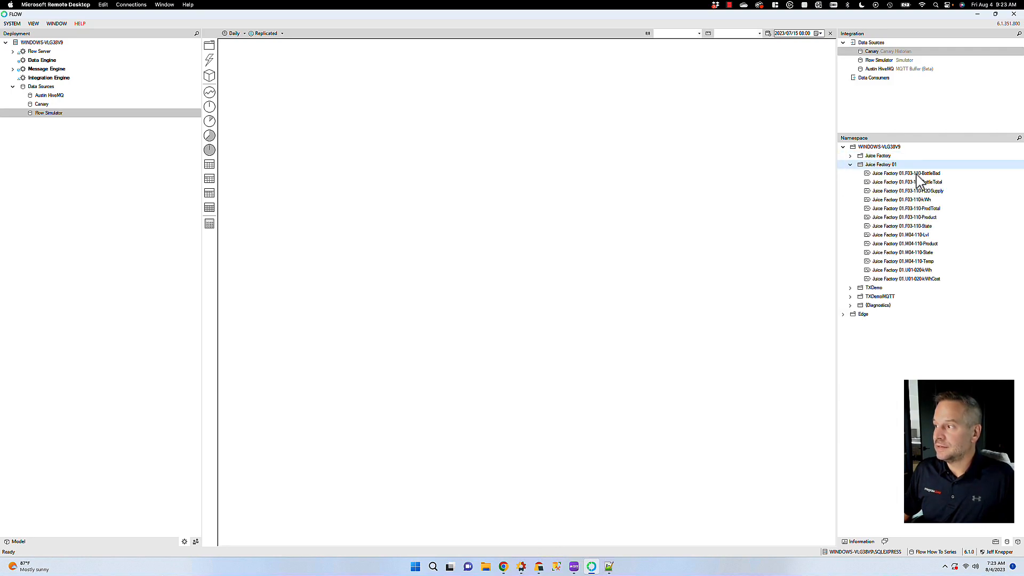
left_click(908, 173)
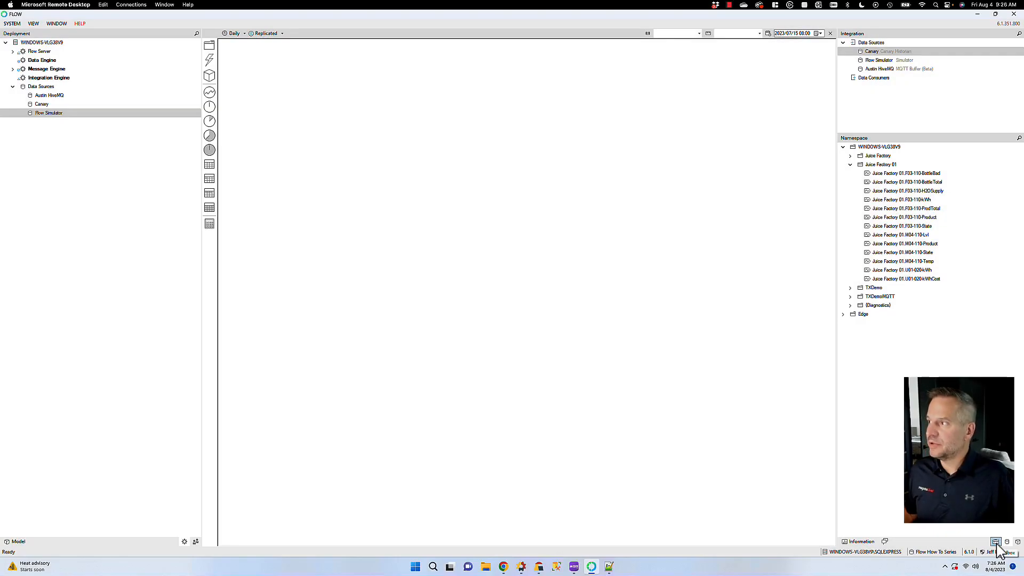
left_click(1006, 542)
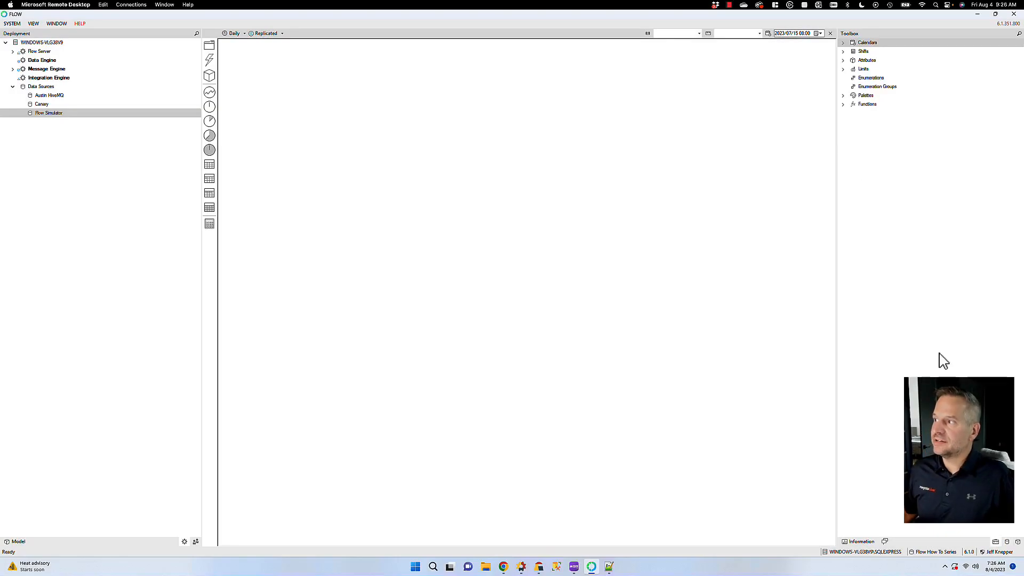
double_click(854, 43)
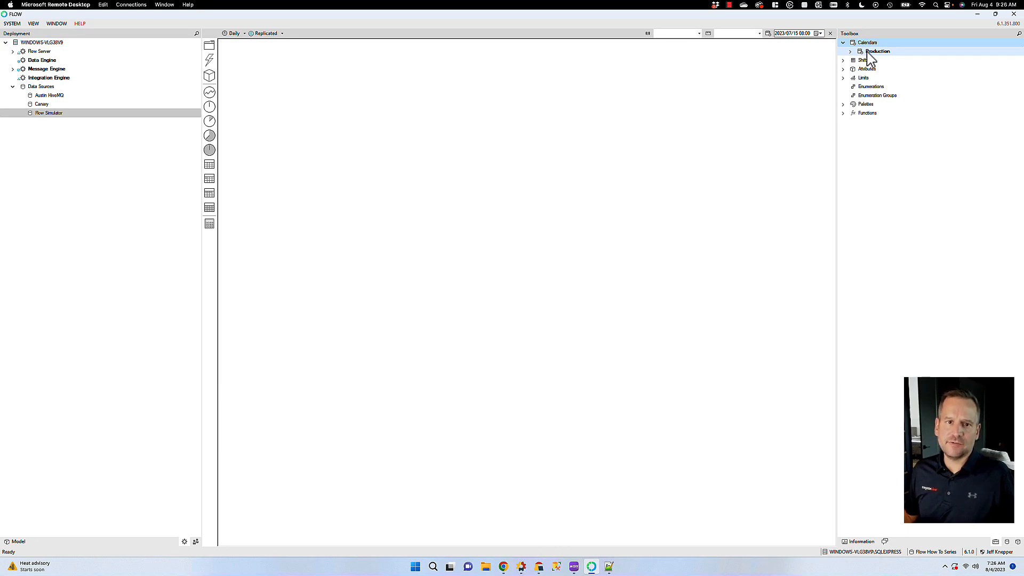
left_click(851, 52)
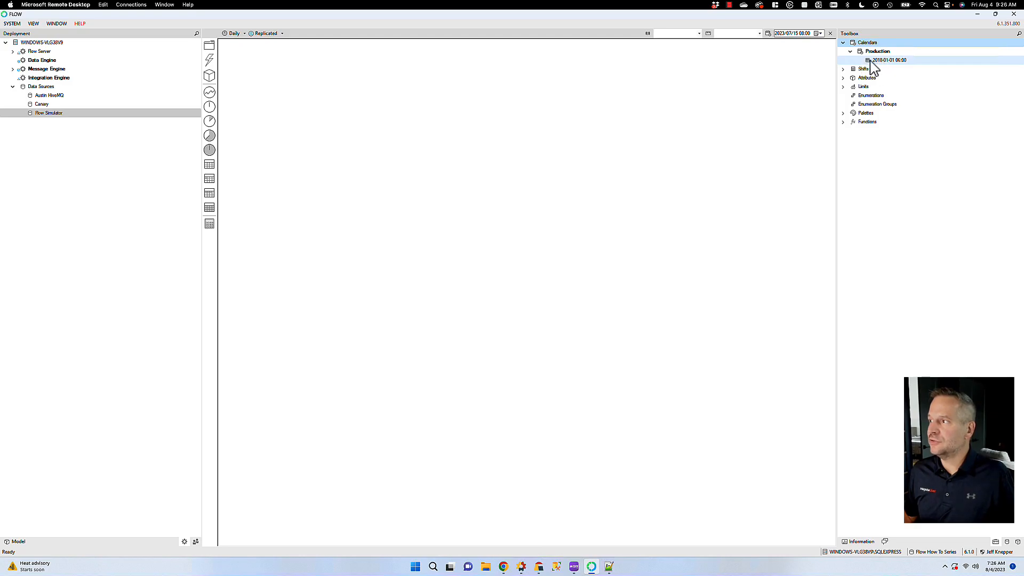
double_click(870, 61)
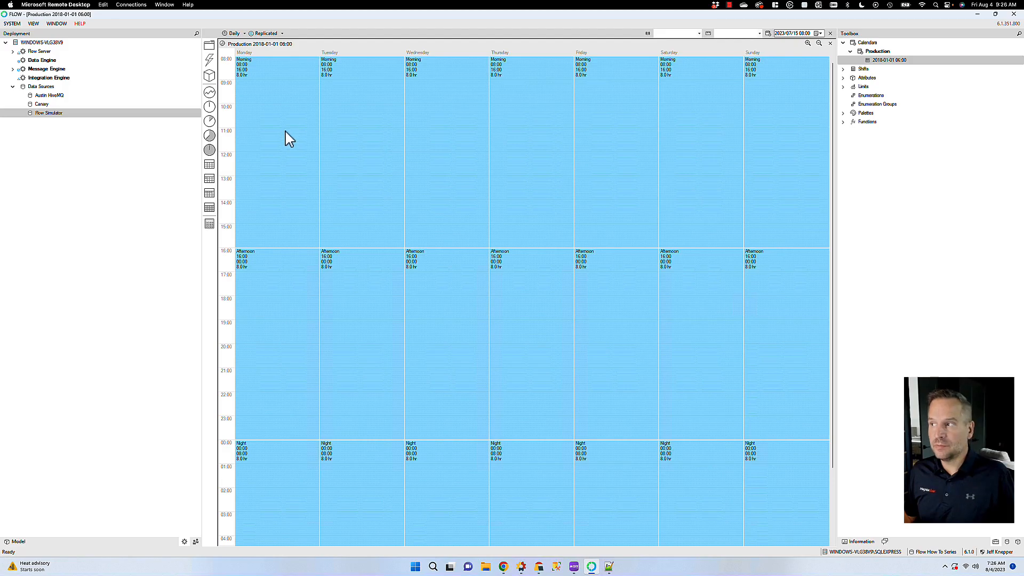
scroll(778, 160, "down", 3)
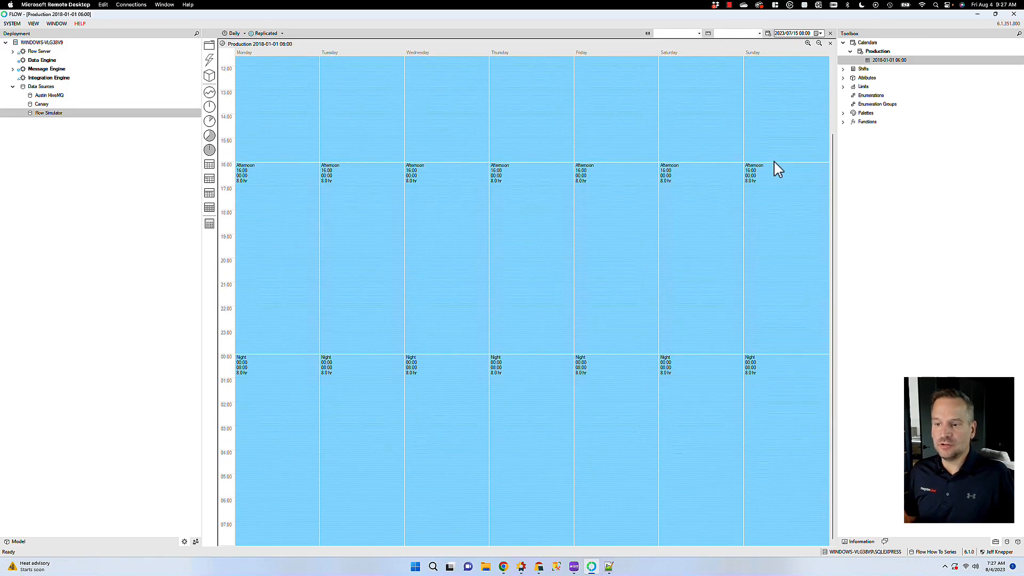
scroll(775, 161, "up", 3)
left_click(870, 62)
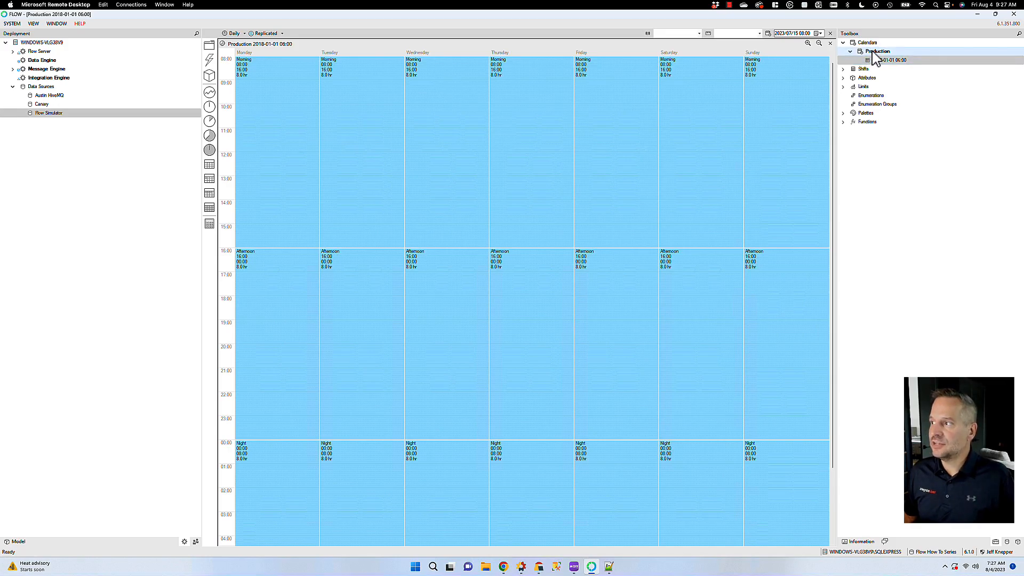
left_click(873, 53)
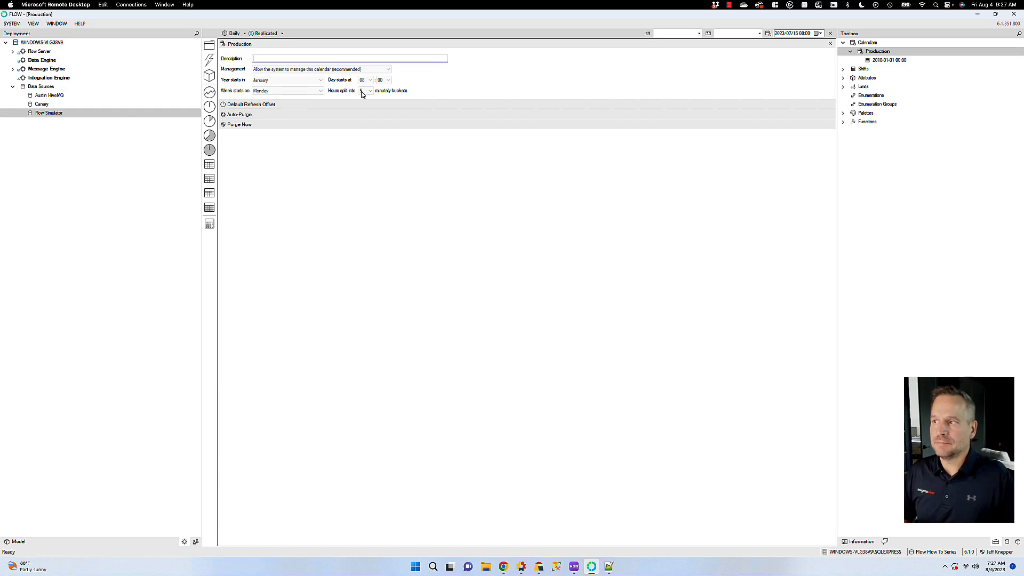
right_click(867, 44)
mouse_move(890, 48)
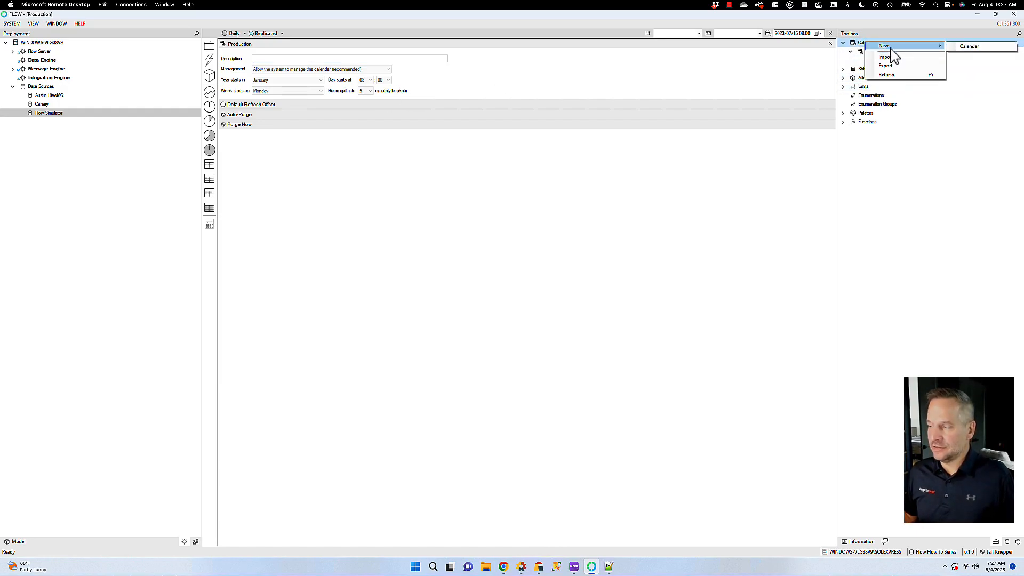
left_click(950, 222)
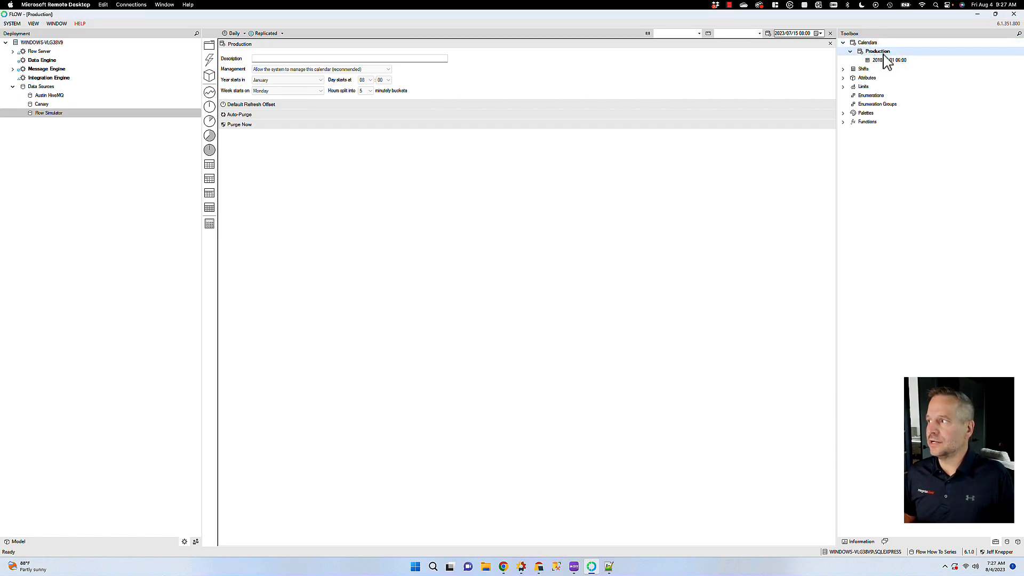
Show the data source integration view beside the model, and add a folder named Juice Factory under How To Series
left_click(1007, 542)
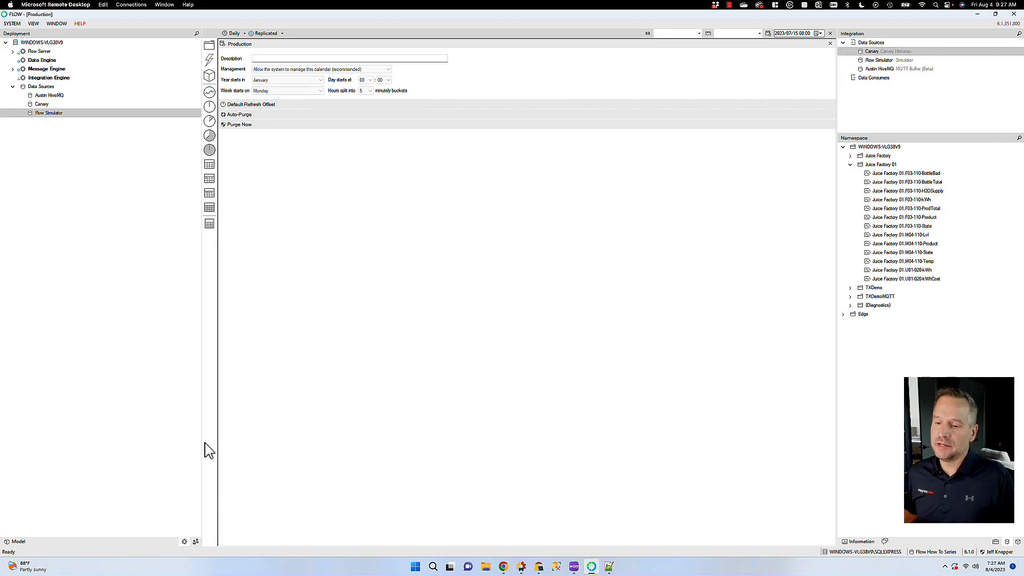
left_click(14, 542)
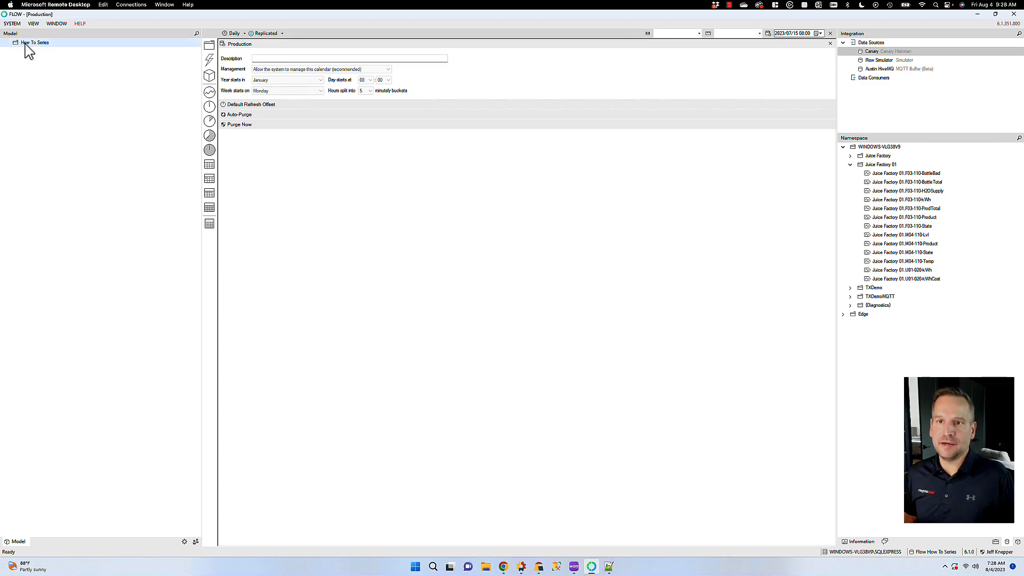
left_click_drag(209, 58, 37, 47)
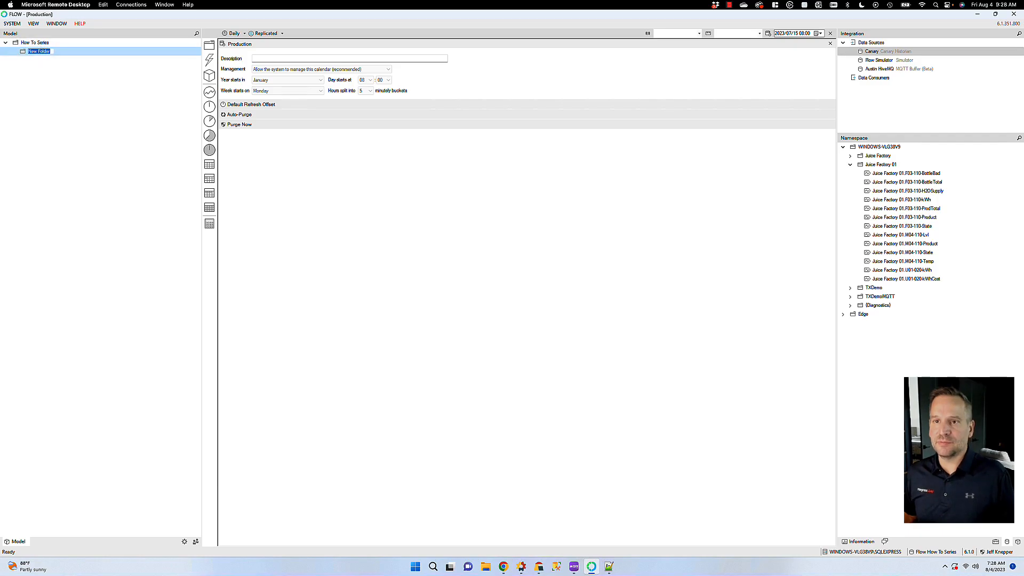
type("Juice Factory")
key("Return")
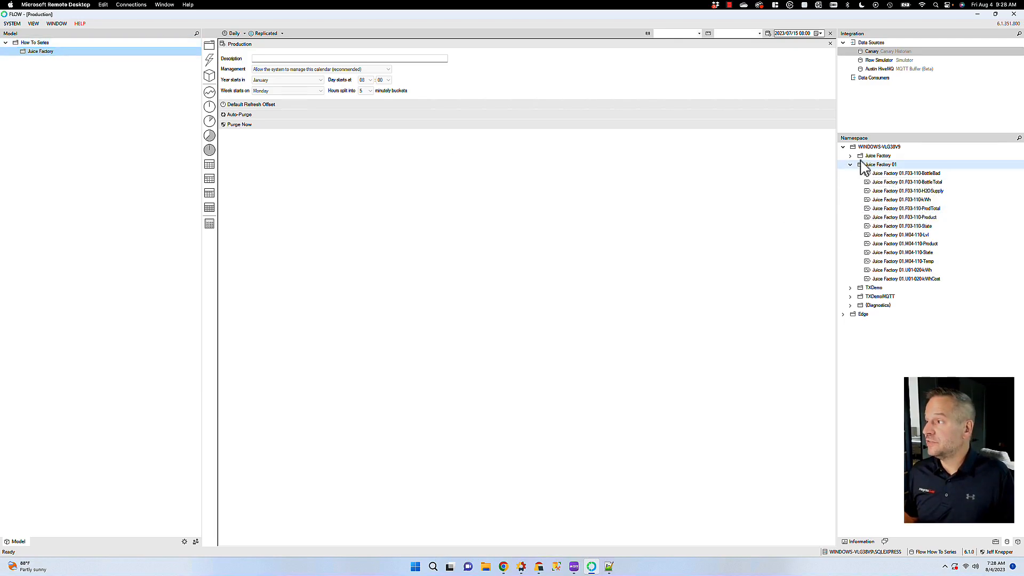
Expand the Flow Simulator namespace down to the Packaging fillers, and add a Packaging folder inside the Juice Factory model folder
double_click(864, 61)
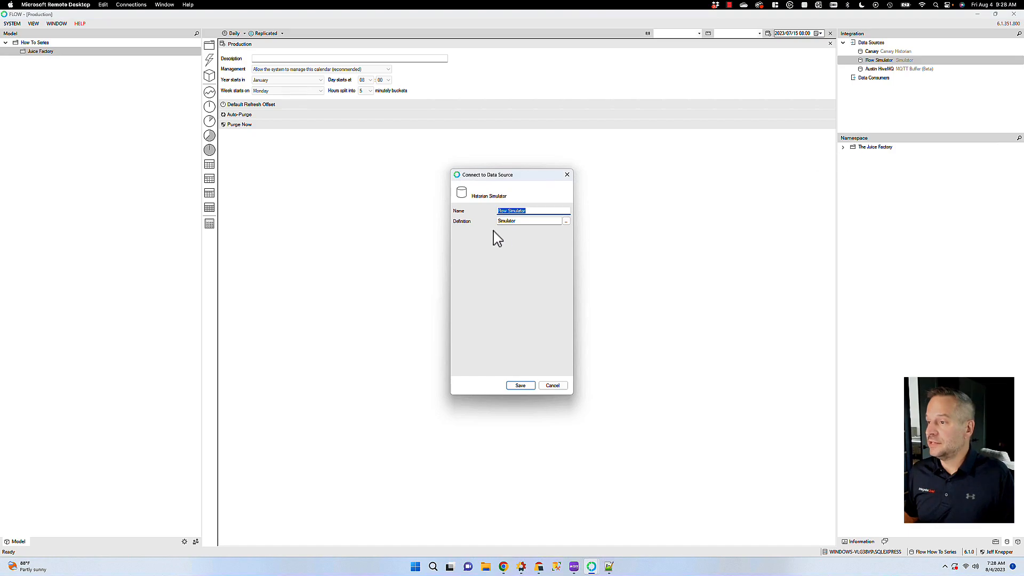
left_click(567, 174)
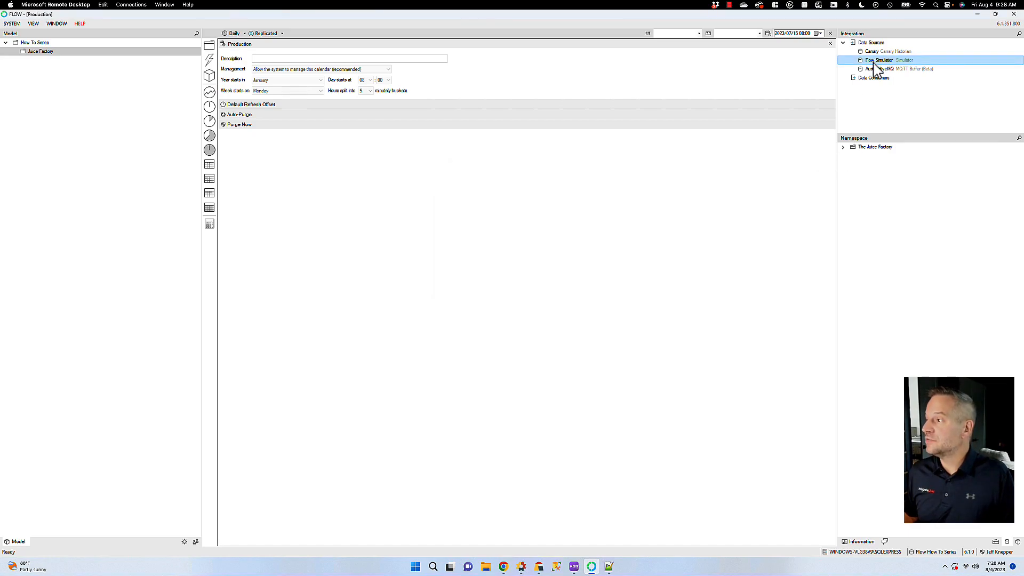
left_click(843, 148)
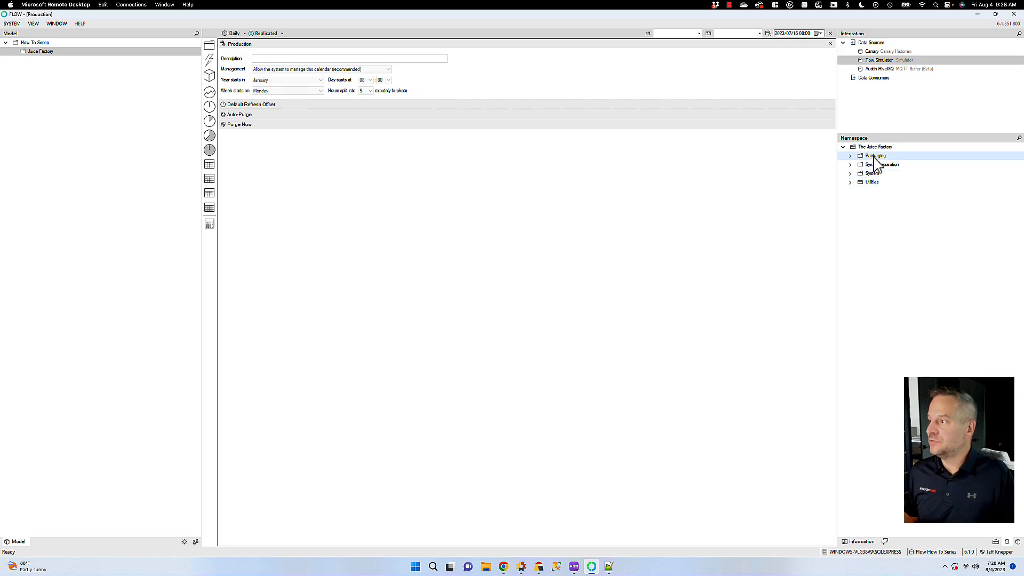
left_click(851, 156)
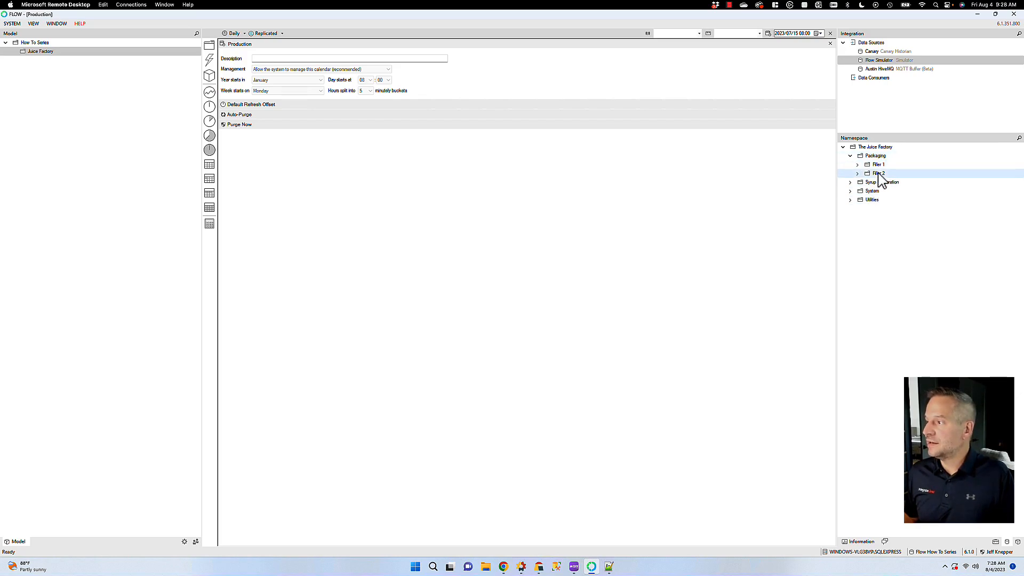
left_click_drag(880, 175, 36, 55)
type("Packaging")
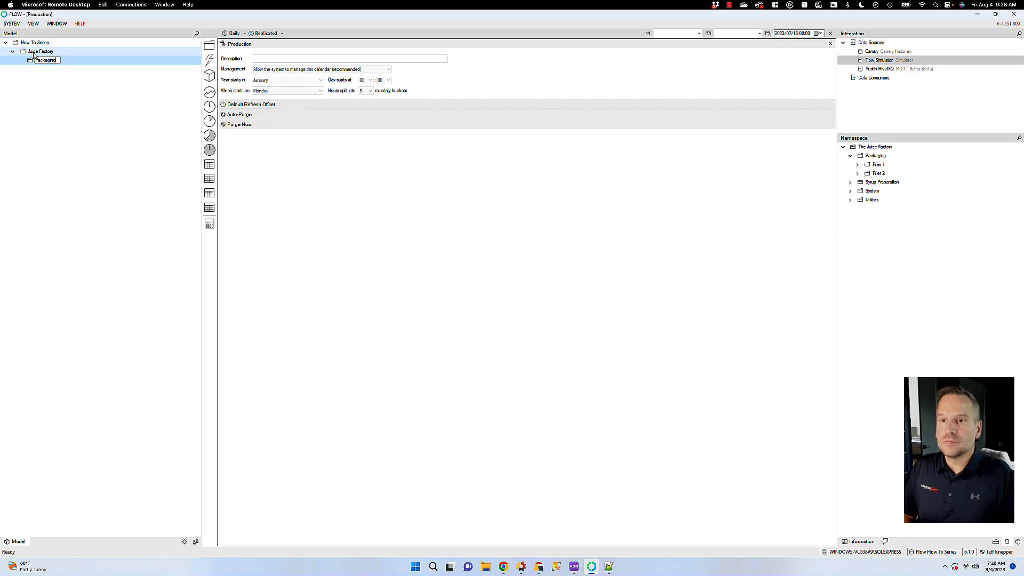
key("Escape")
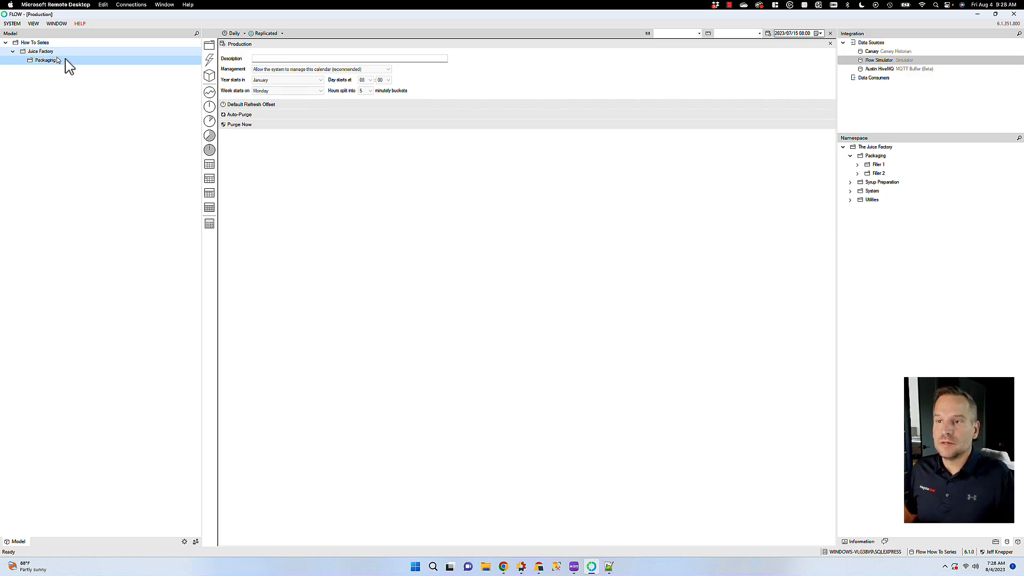
Add a folder named Filler 1 inside the Packaging folder of the model
left_click_drag(210, 48, 44, 62)
type("Filler 1")
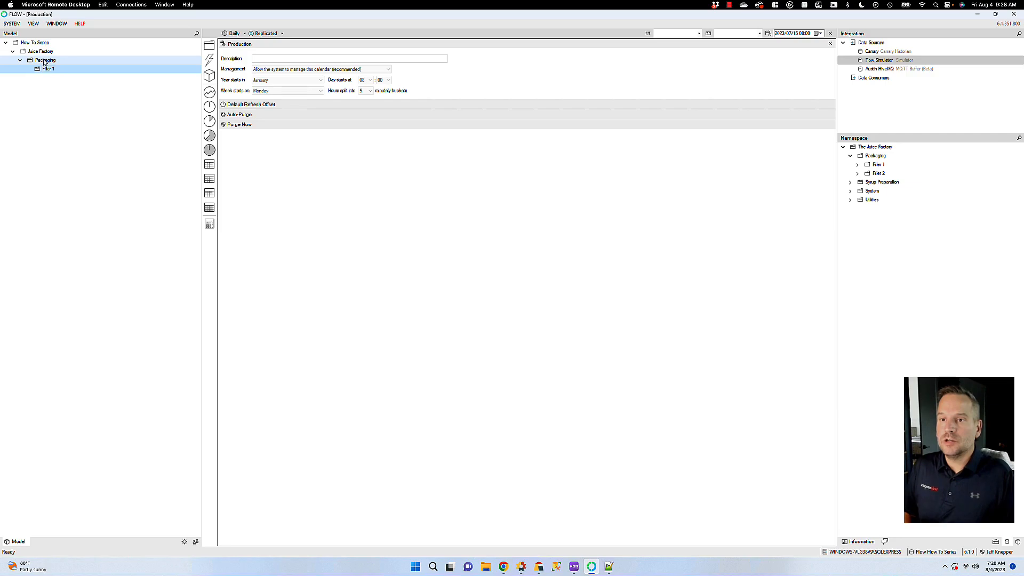
key("Return")
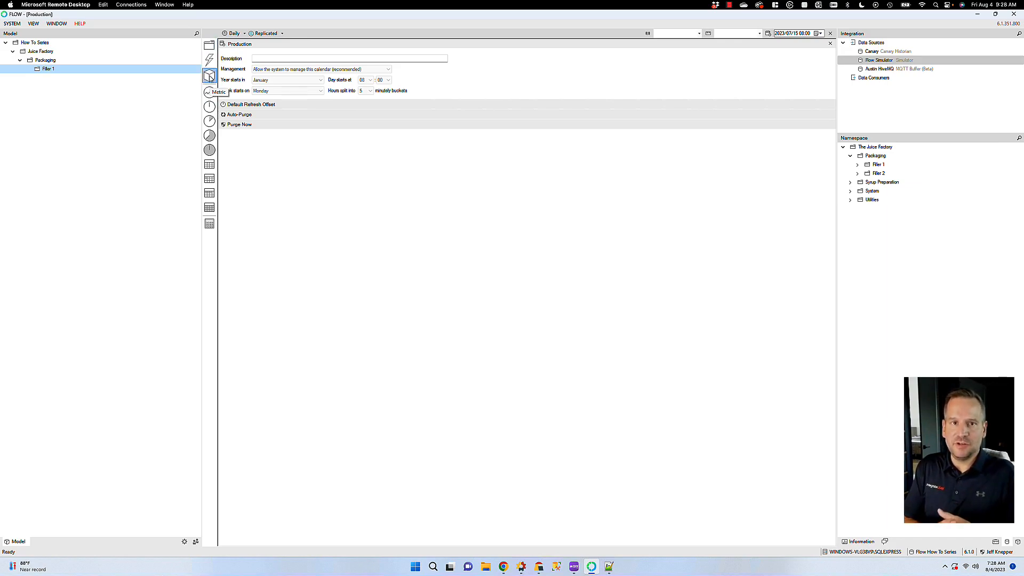
Add a metric named Production to the Filler 1 model folder, and expand Filler 1 in the simulator namespace
left_click_drag(209, 77, 42, 71)
type("F")
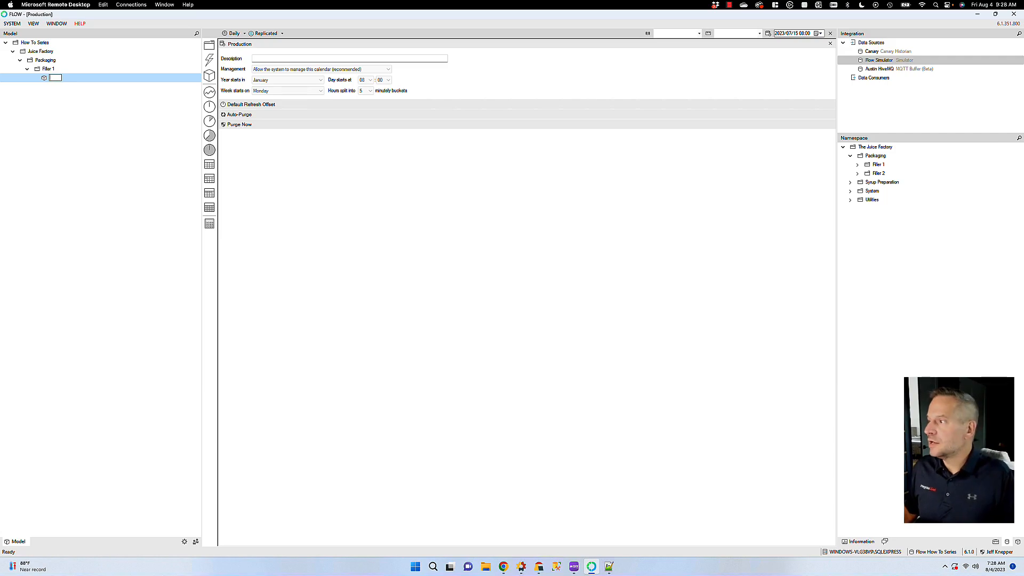
left_click(857, 165)
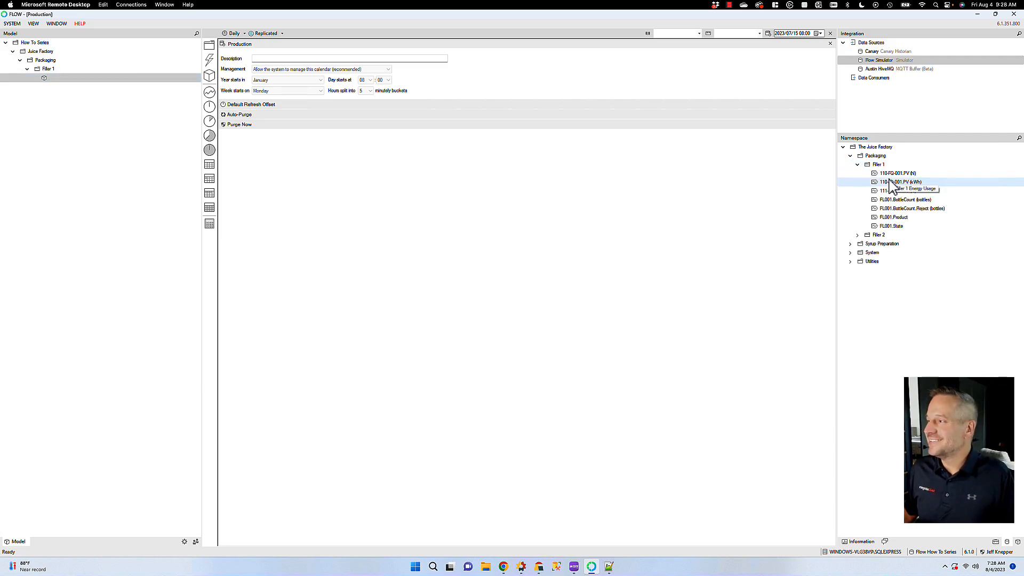
left_click(32, 79)
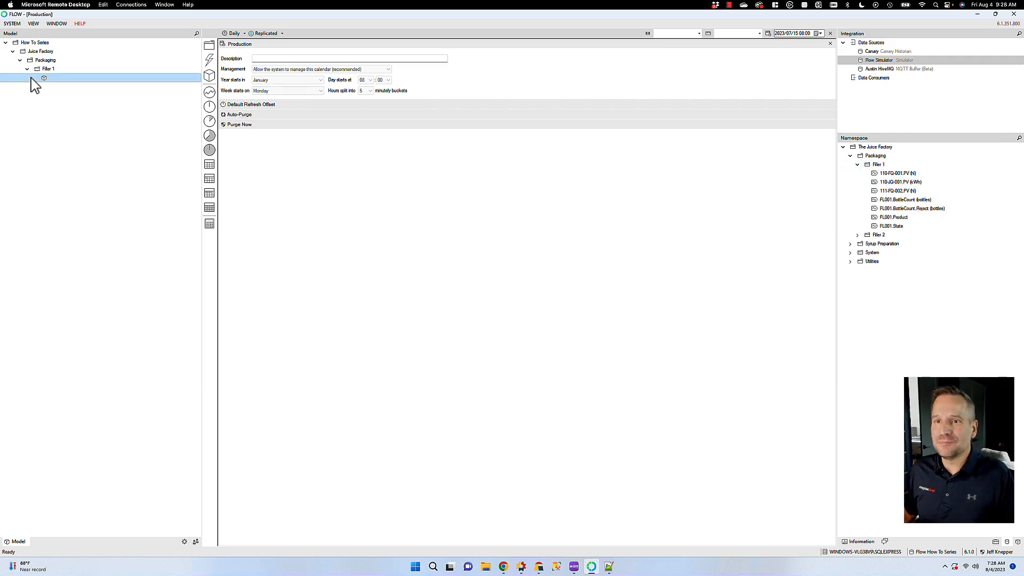
right_click(58, 78)
left_click(79, 96)
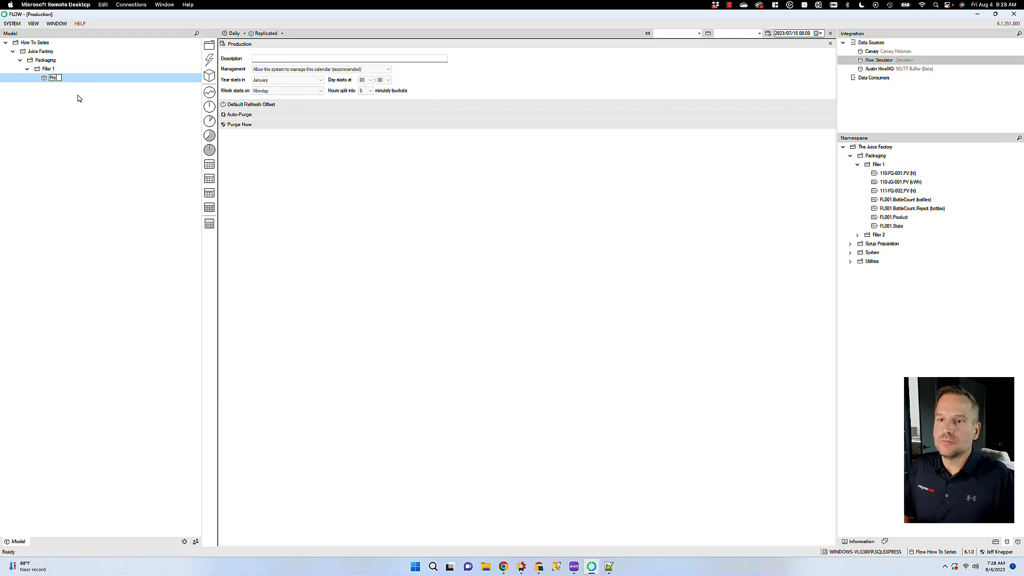
key("Return")
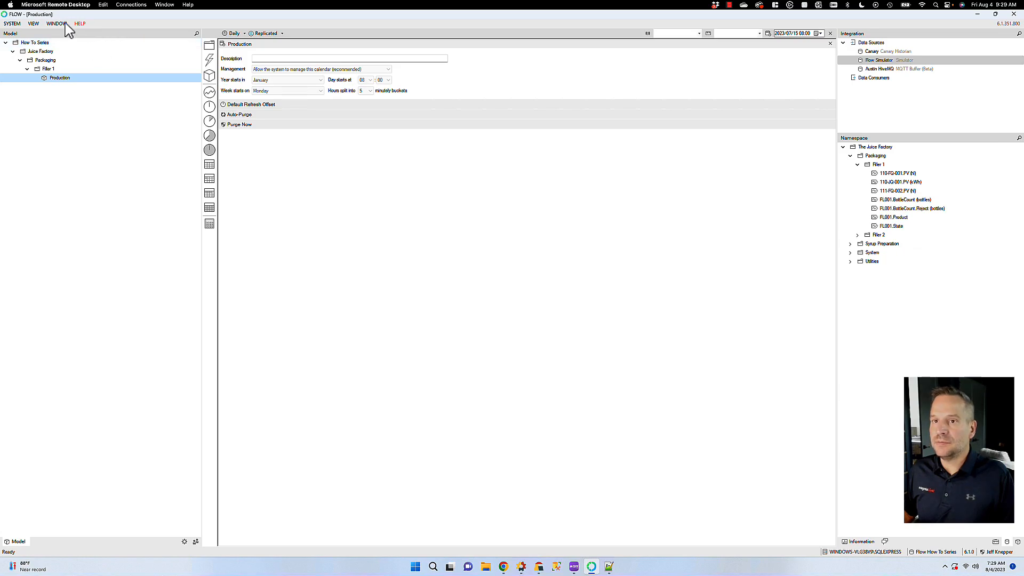
Hide the defaults bar and display it again
left_click(831, 34)
left_click(37, 25)
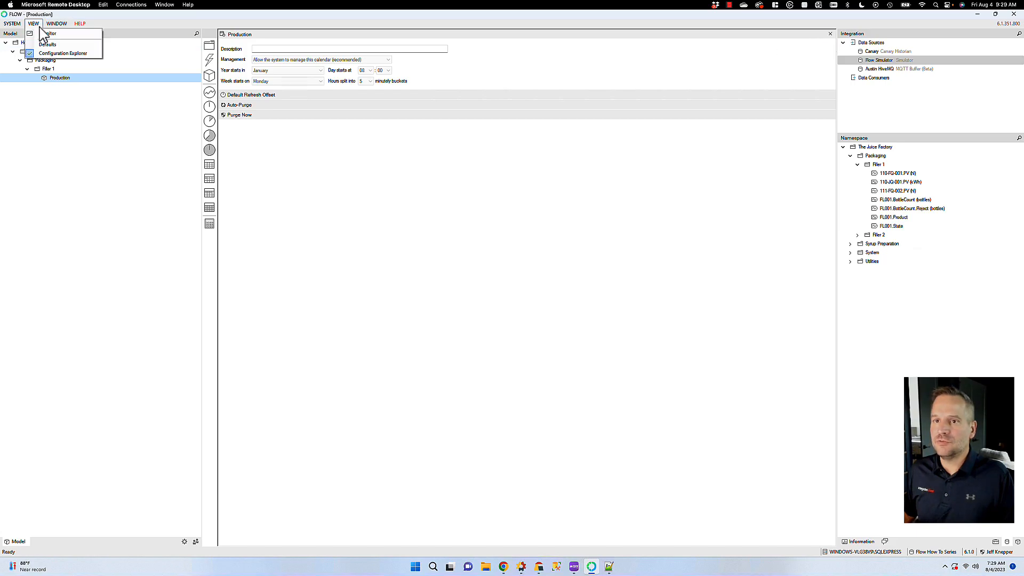
left_click(43, 46)
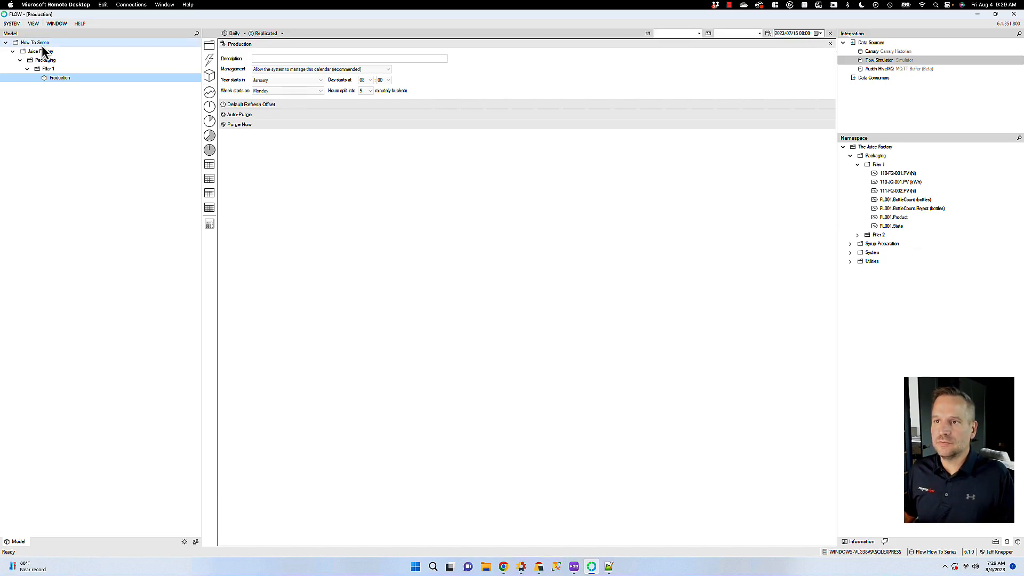
Set the measure defaults to the Tag interval, the 0.00 format and a date of 2023/08/01
left_click(244, 34)
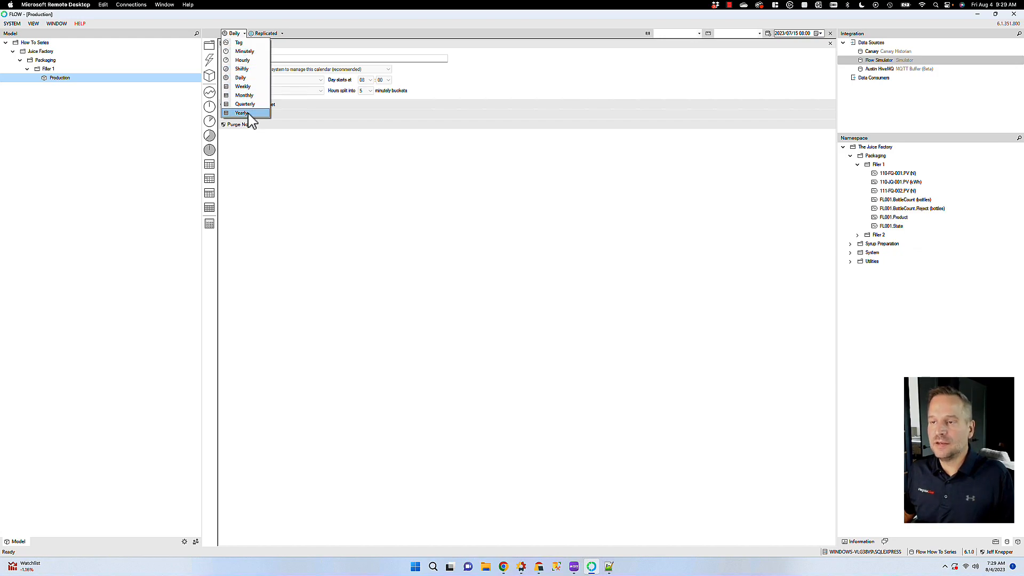
left_click(240, 43)
left_click(699, 34)
left_click(679, 34)
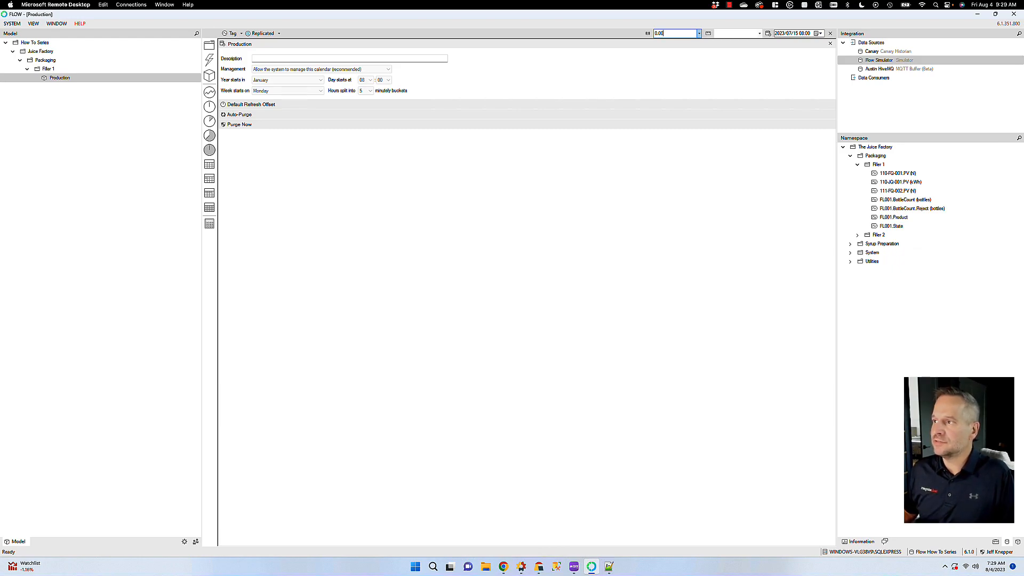
left_click(744, 34)
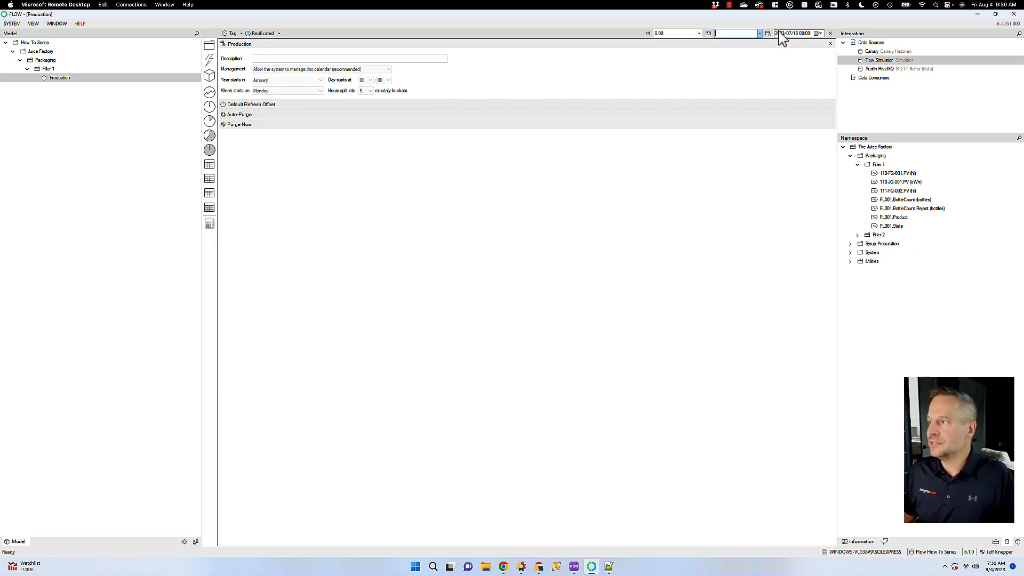
left_click(821, 34)
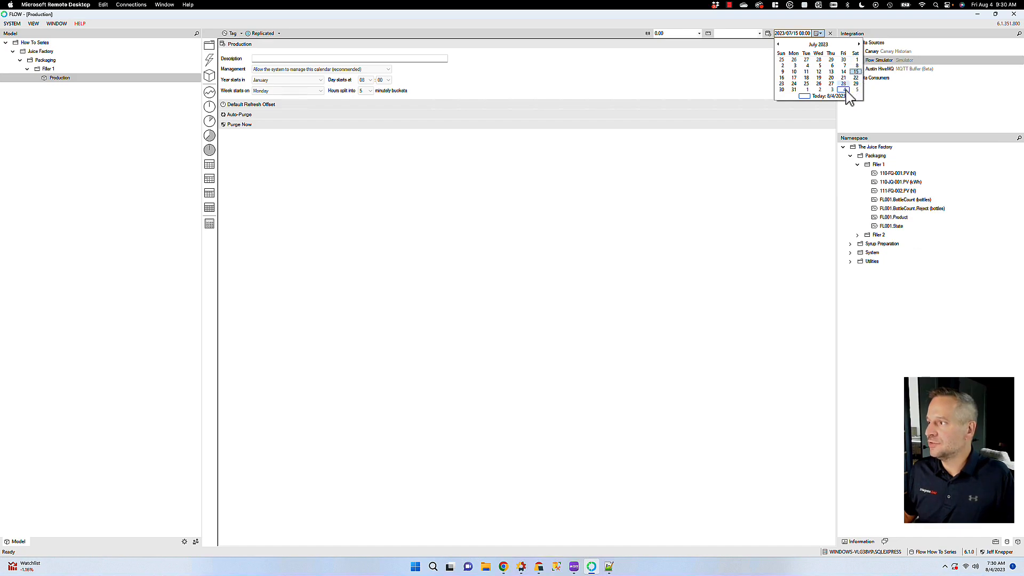
left_click(806, 95)
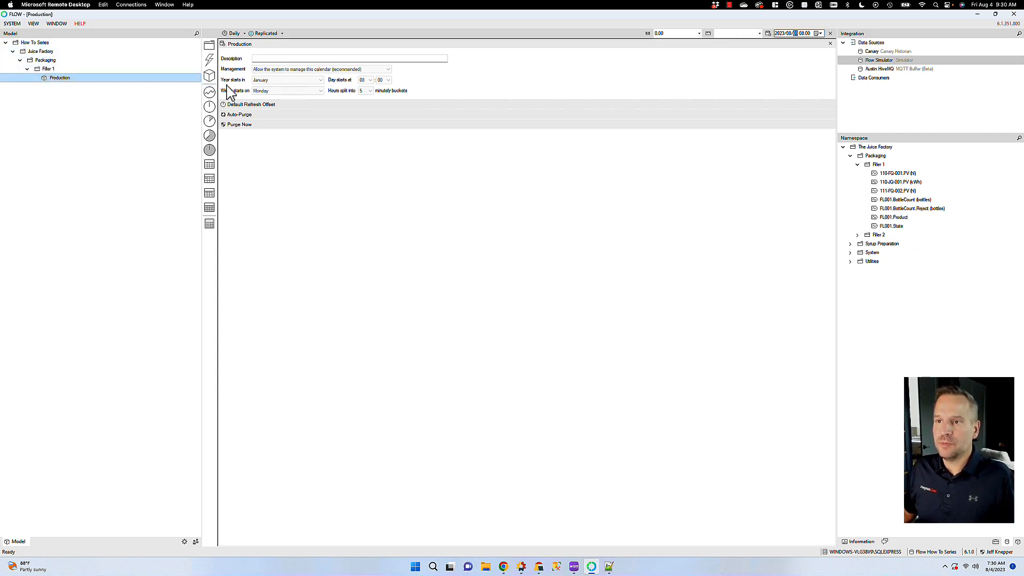
left_click(52, 80)
mouse_move(51, 83)
left_mouse_down()
mouse_move(211, 96)
mouse_move(209, 109)
mouse_move(40, 85)
mouse_move(48, 81)
left_mouse_up()
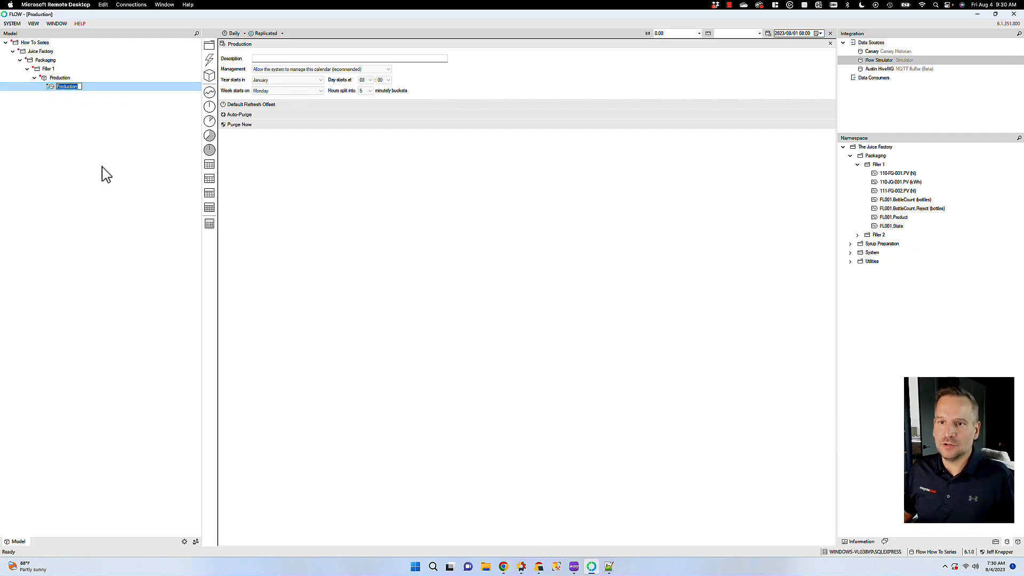
right_click(51, 89)
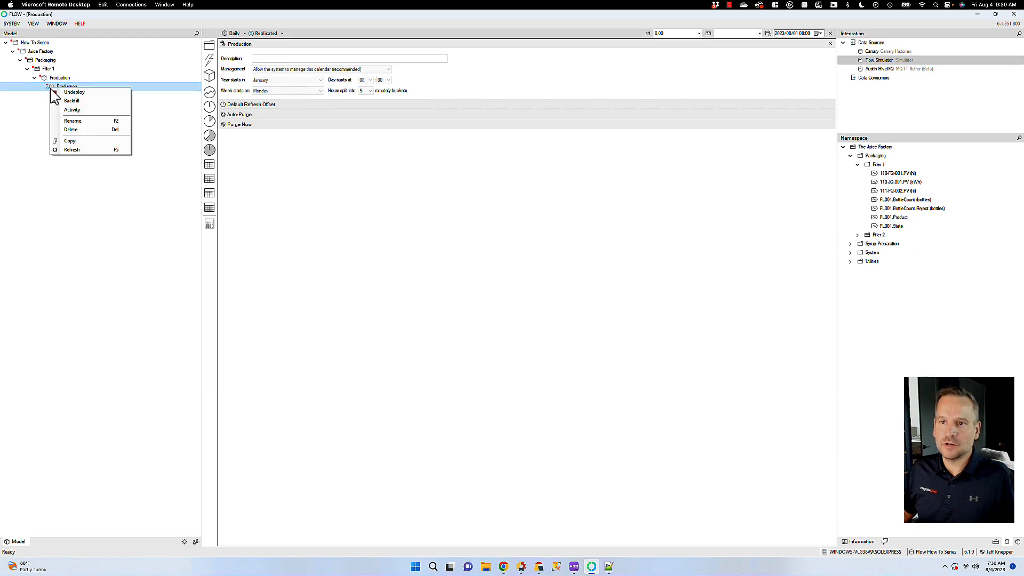
left_click(86, 131)
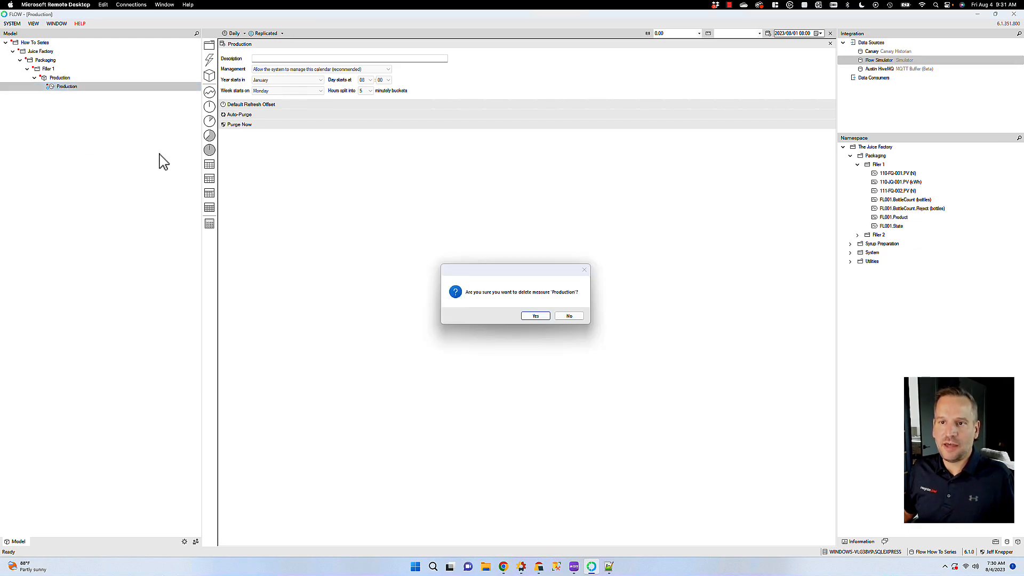
left_click(535, 318)
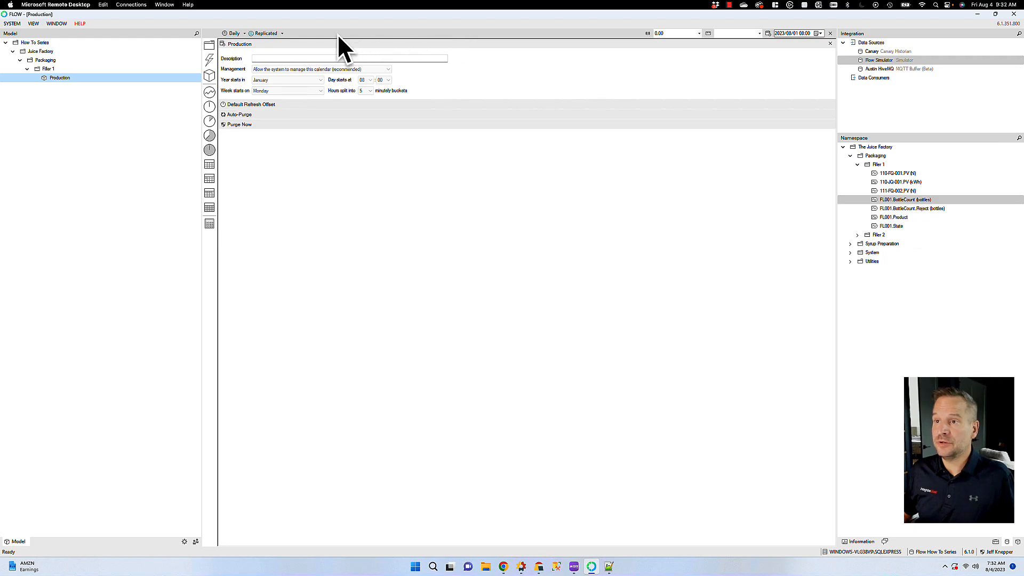
Set the default interval to Tag, and add Filler 1's FL001.BottleCount tag as a measure under the Production metric
left_click(235, 34)
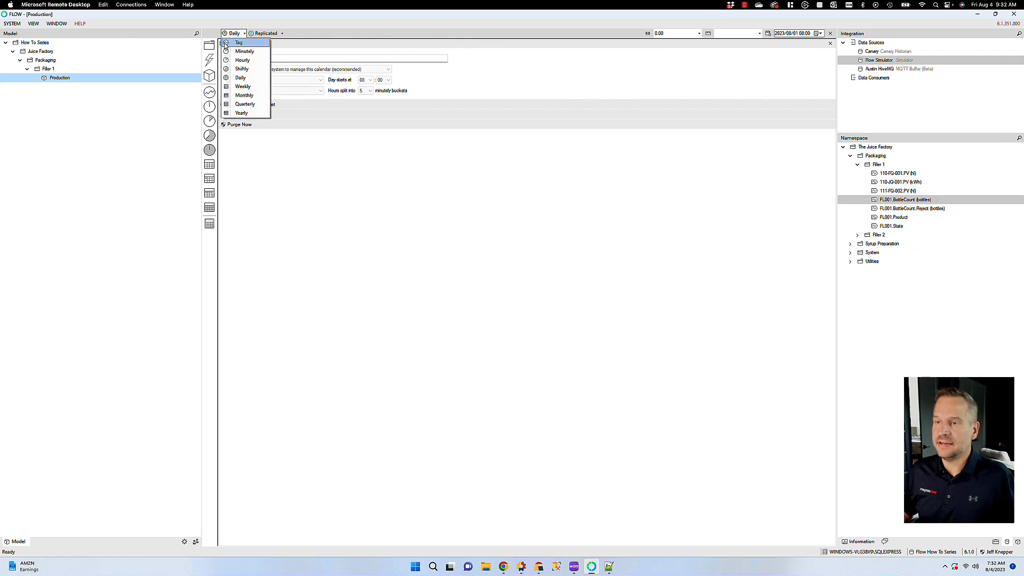
left_click(235, 43)
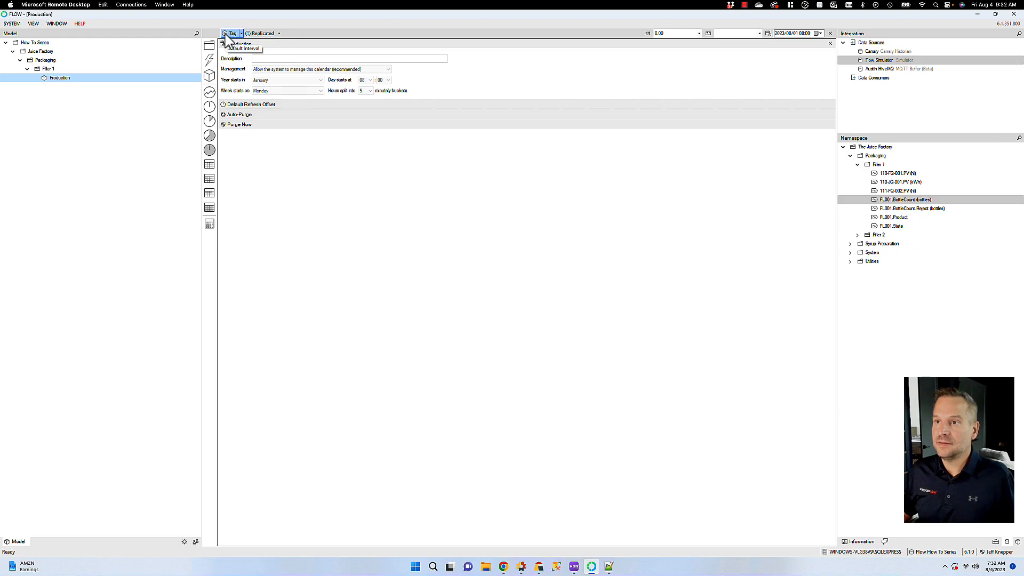
left_click(869, 200)
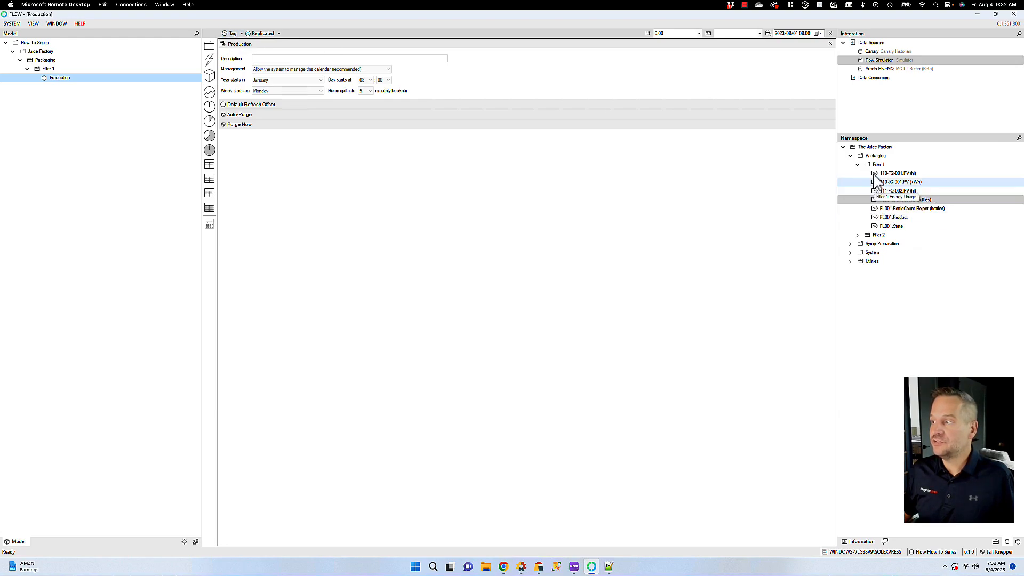
left_click(875, 202)
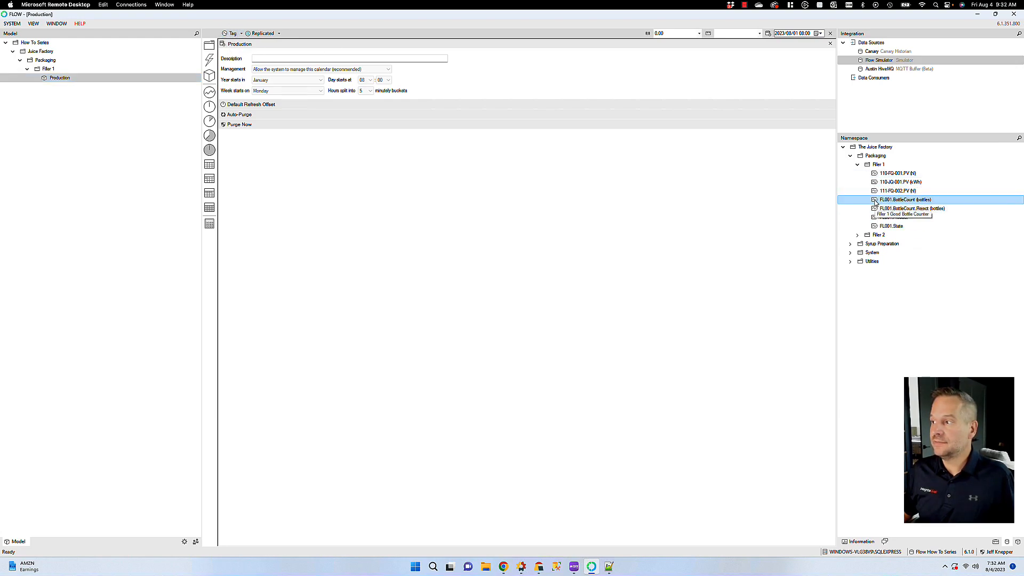
left_click_drag(875, 202, 46, 81)
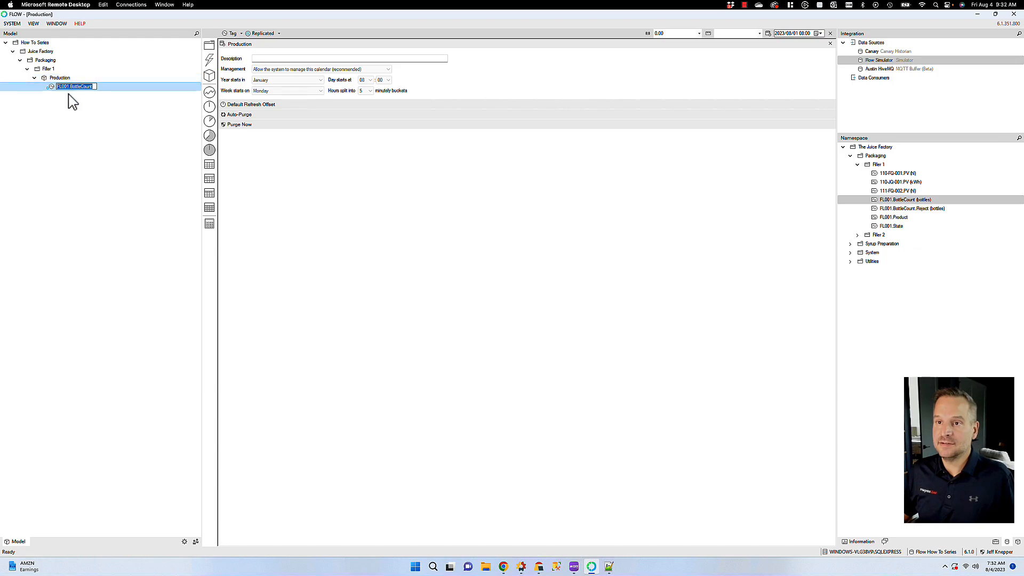
Open the FL001.BottleCount measure under the Production metric in the editor
left_click(886, 201)
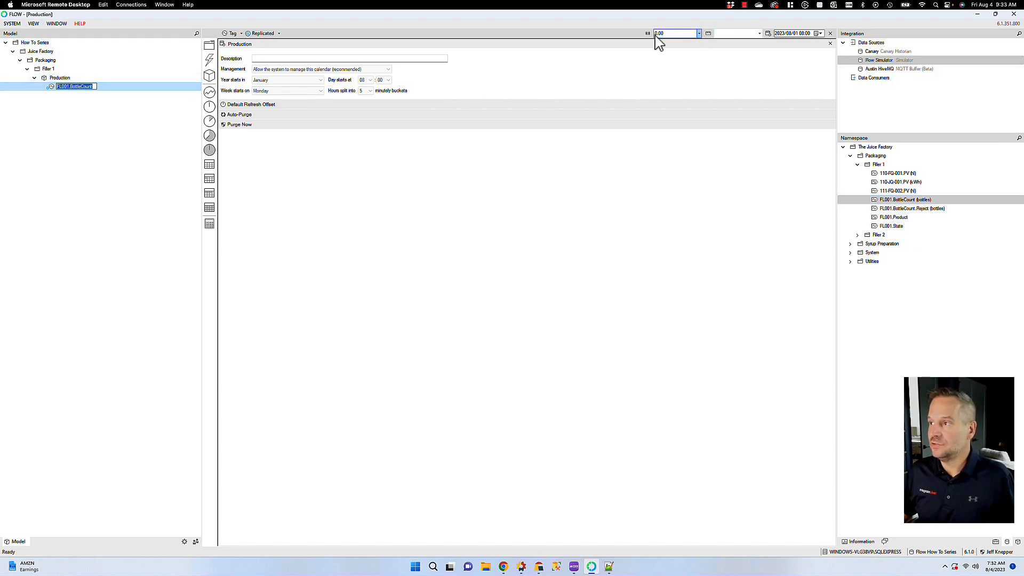
left_click(52, 105)
left_click(47, 88)
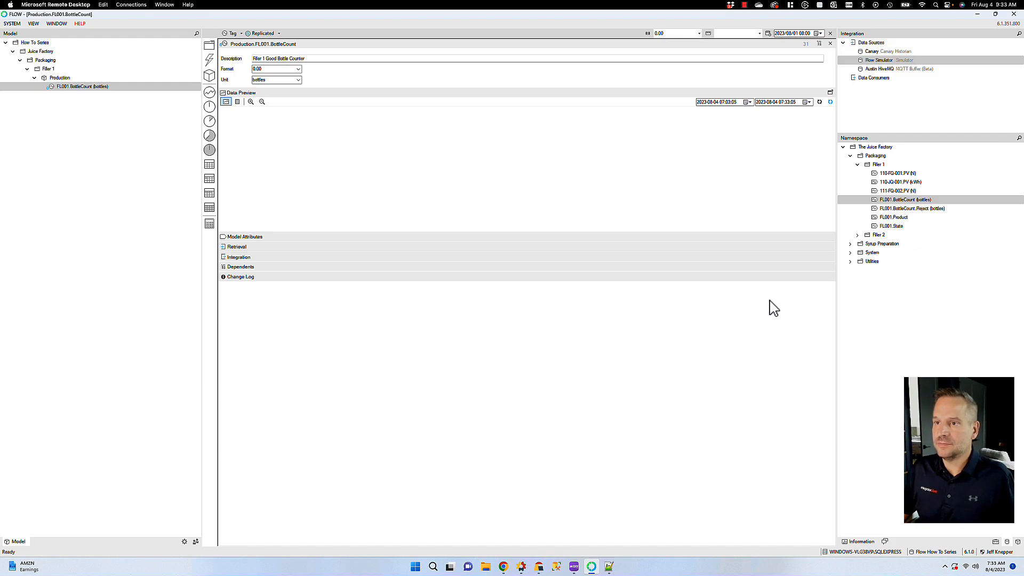
Expand the FL001.BottleCount measure's model attributes and retrieval details, and examine its Flow Simulator source and tag with the data preview shown
left_click(234, 94)
left_click(245, 103)
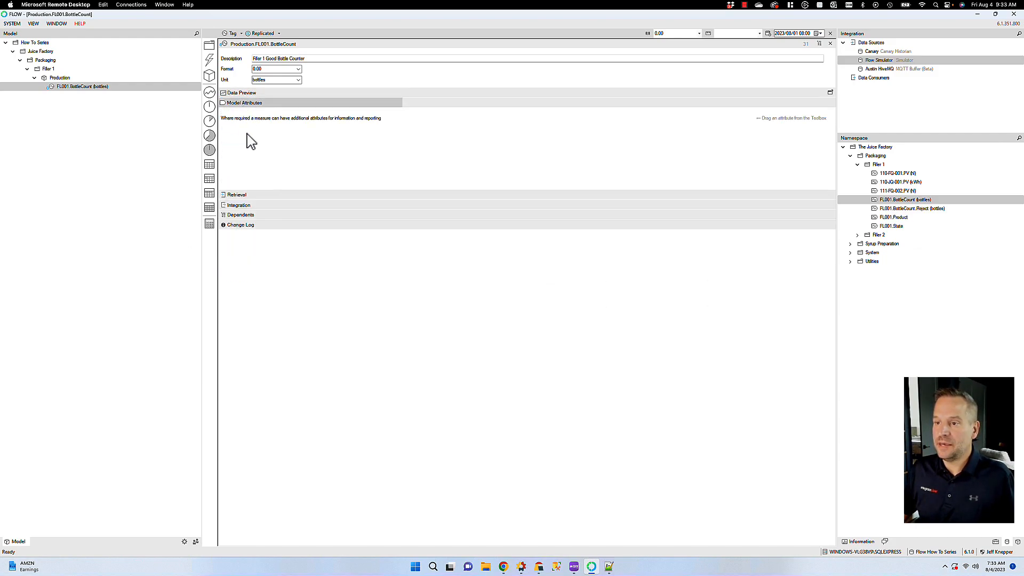
left_click(242, 195)
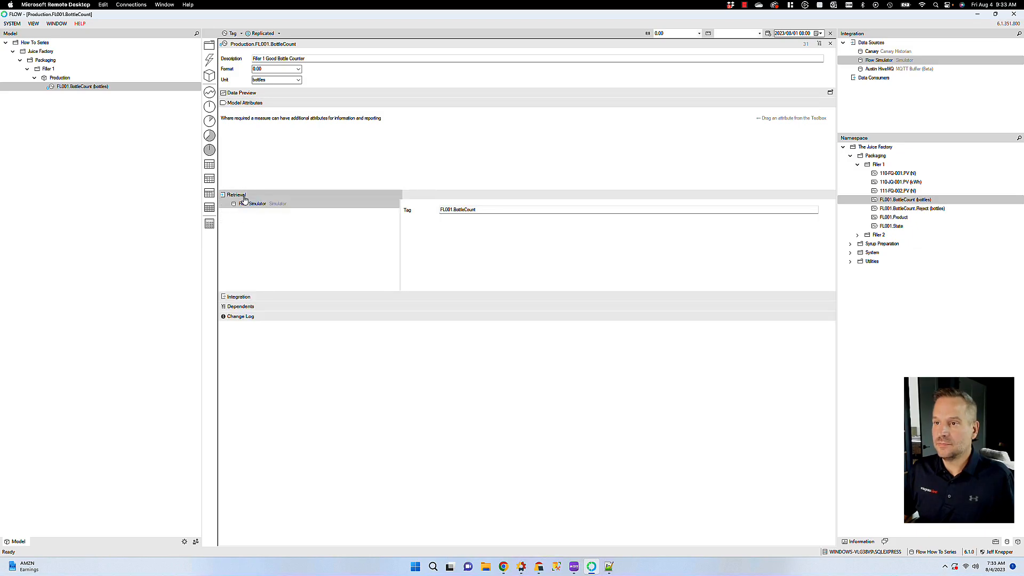
left_click(238, 93)
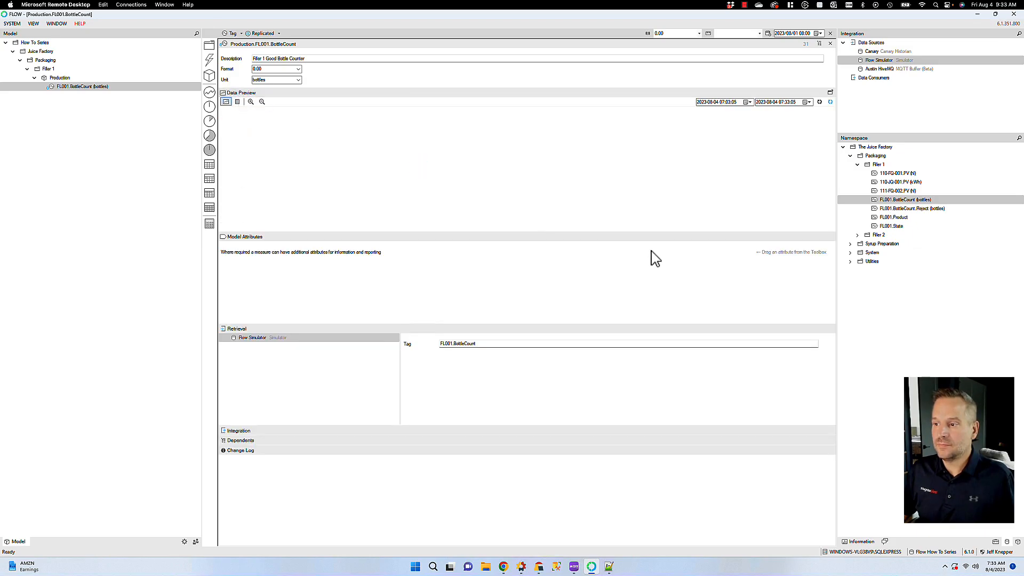
left_click(239, 339)
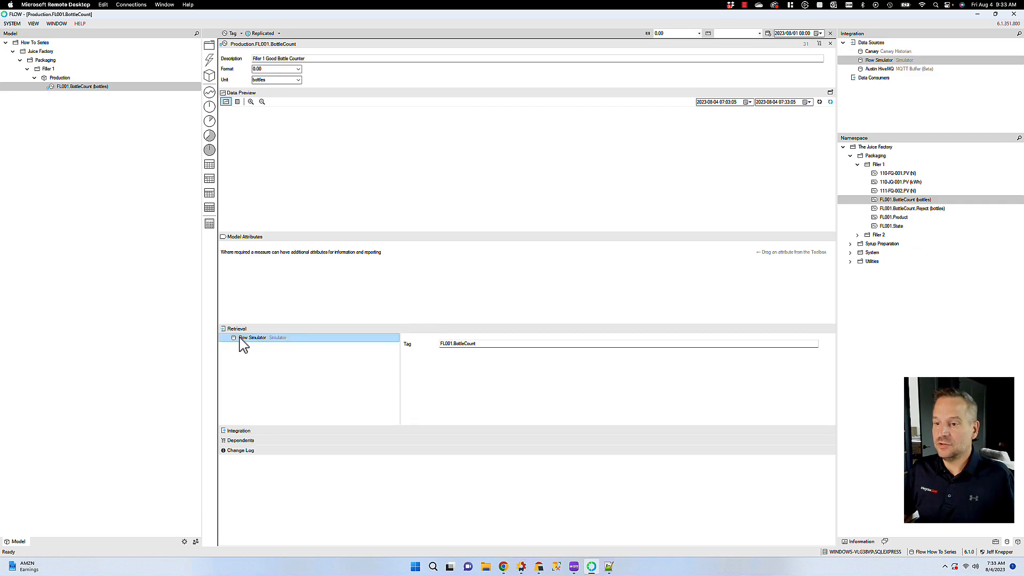
left_click(451, 350)
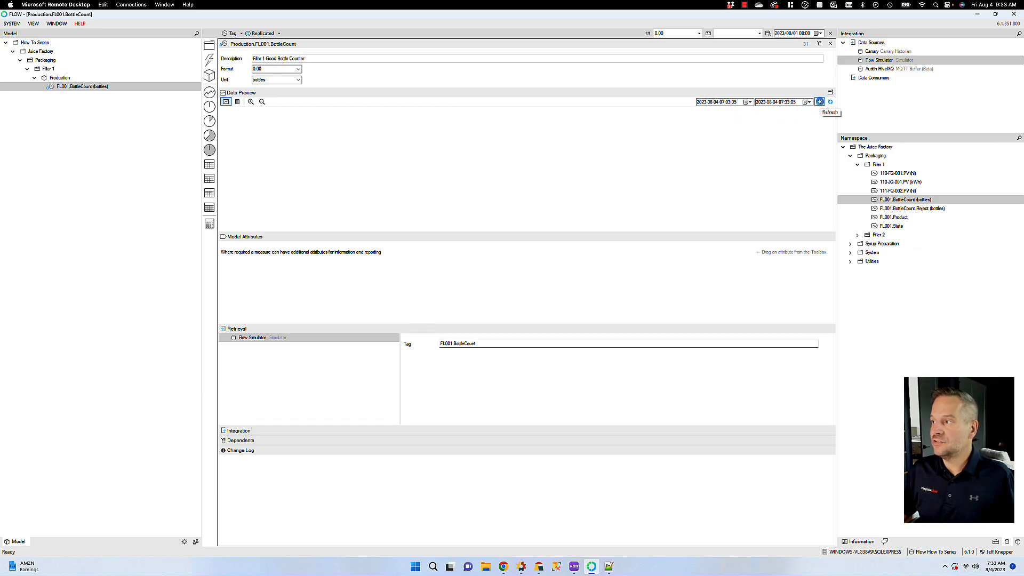
Load the measure's data preview, extend its start date back to 2023-08-03, and bring the period up to the current time
left_click(820, 102)
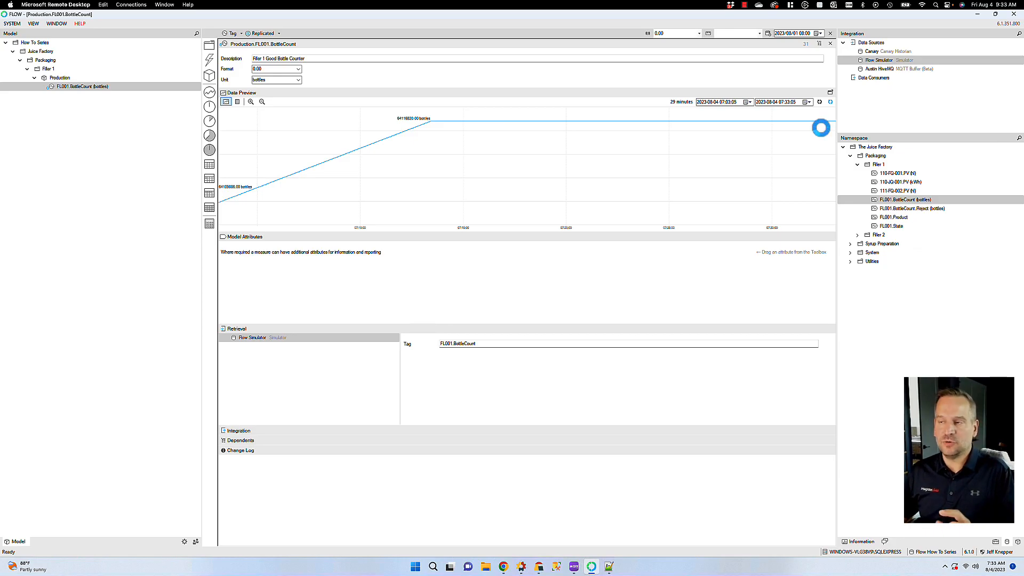
left_click(715, 102)
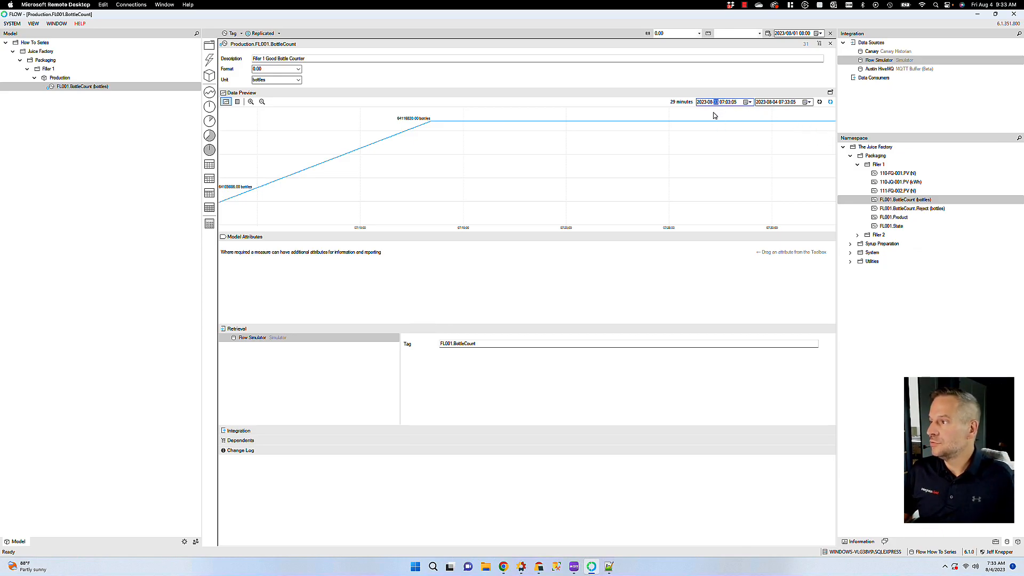
left_click(820, 102)
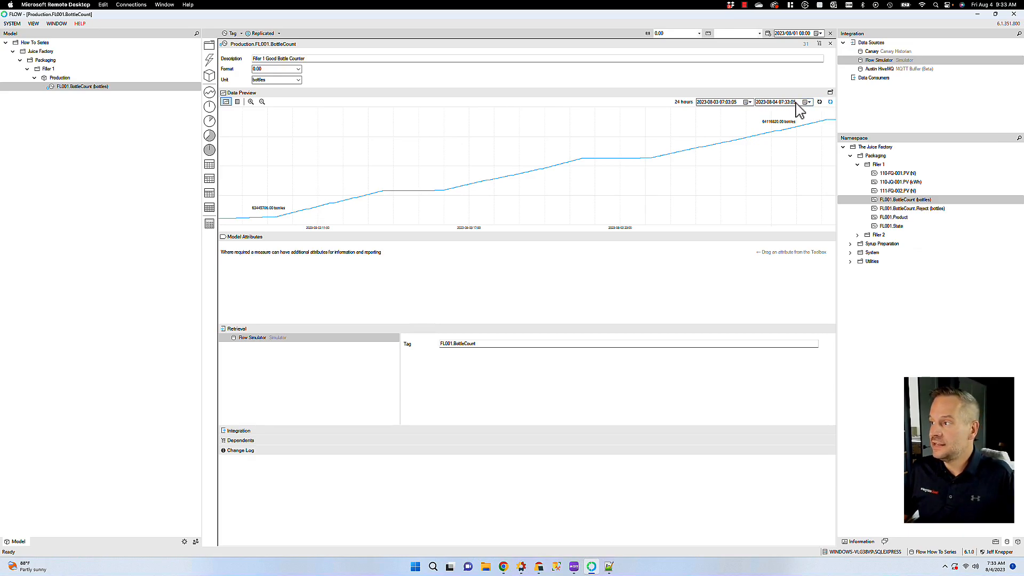
left_click(831, 104)
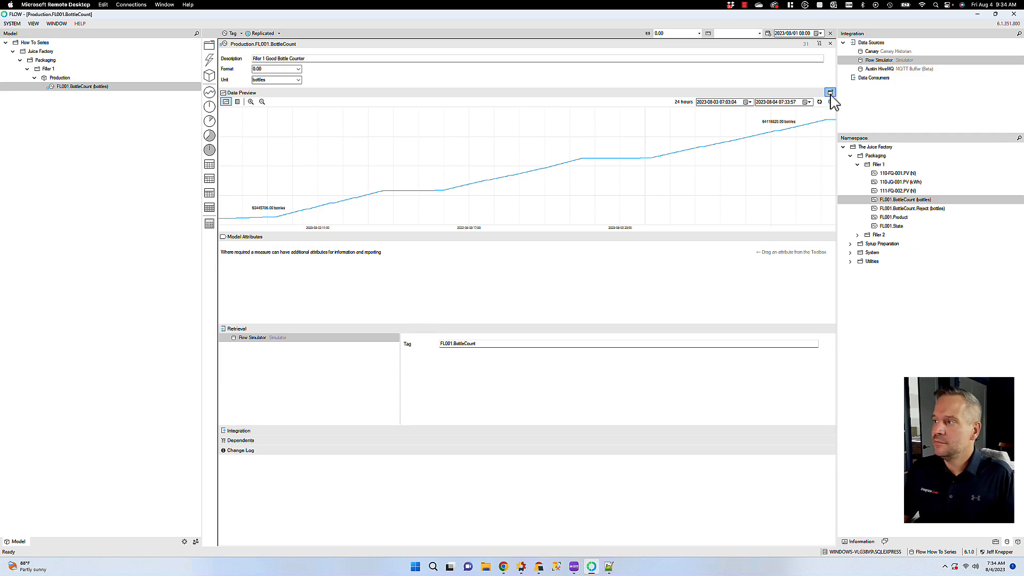
Open the measure's trend in the full Data Source Preview and plot Filler 1's FL001.BottleCount.Reject tag in a separate chart below it
left_click(830, 93)
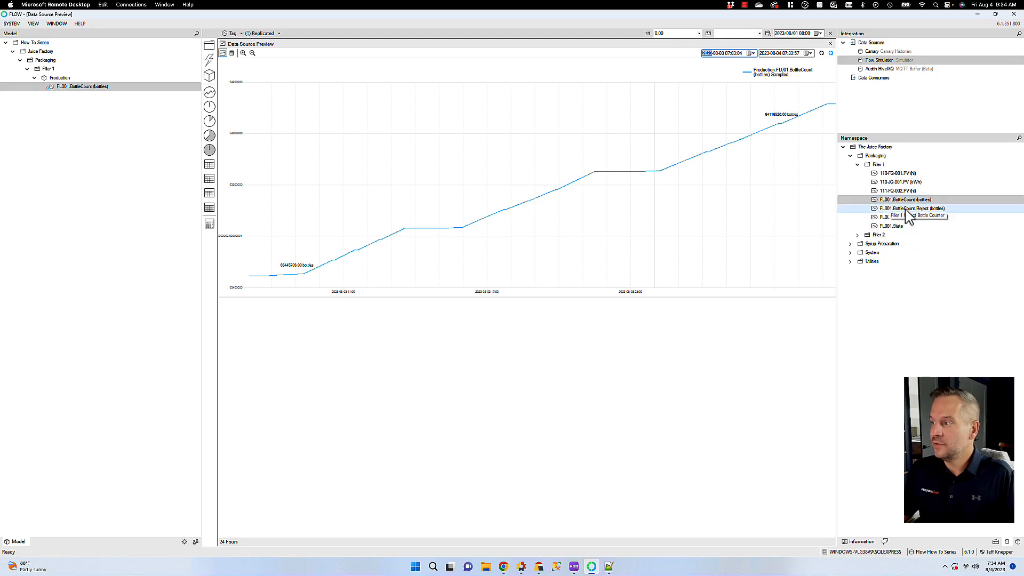
left_click(876, 211)
left_click_drag(876, 210, 628, 360)
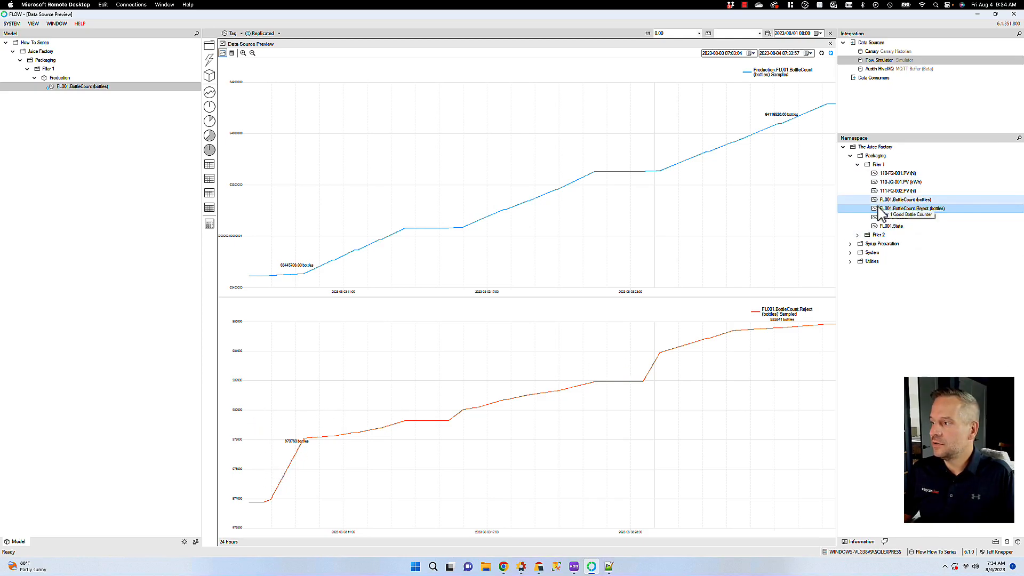
Overlay the FL001.BottleCount.Reject tag on the Production.FL001.BottleCount chart, and remove it from that chart again
left_click_drag(877, 209, 697, 176)
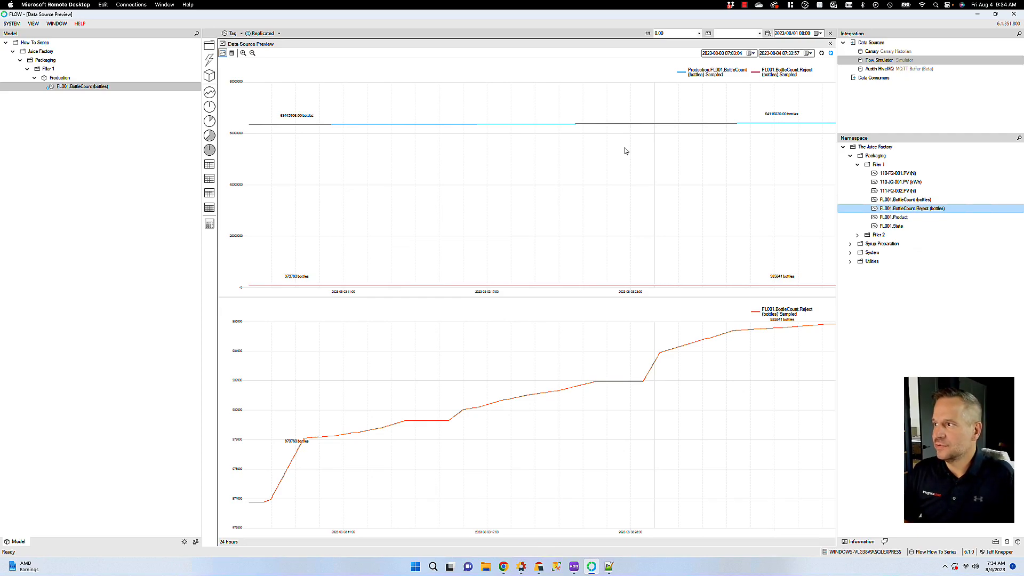
right_click(761, 75)
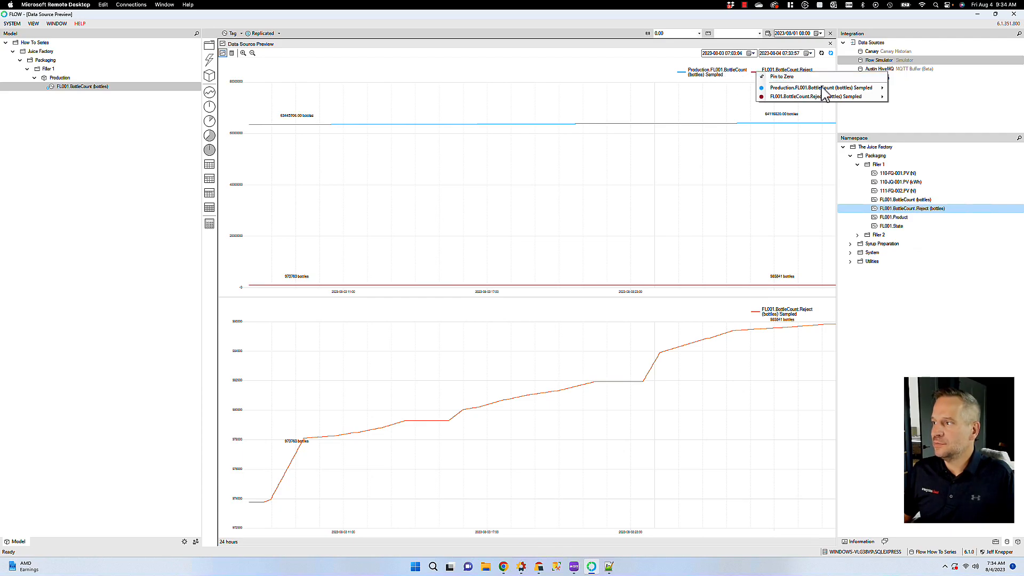
mouse_move(867, 89)
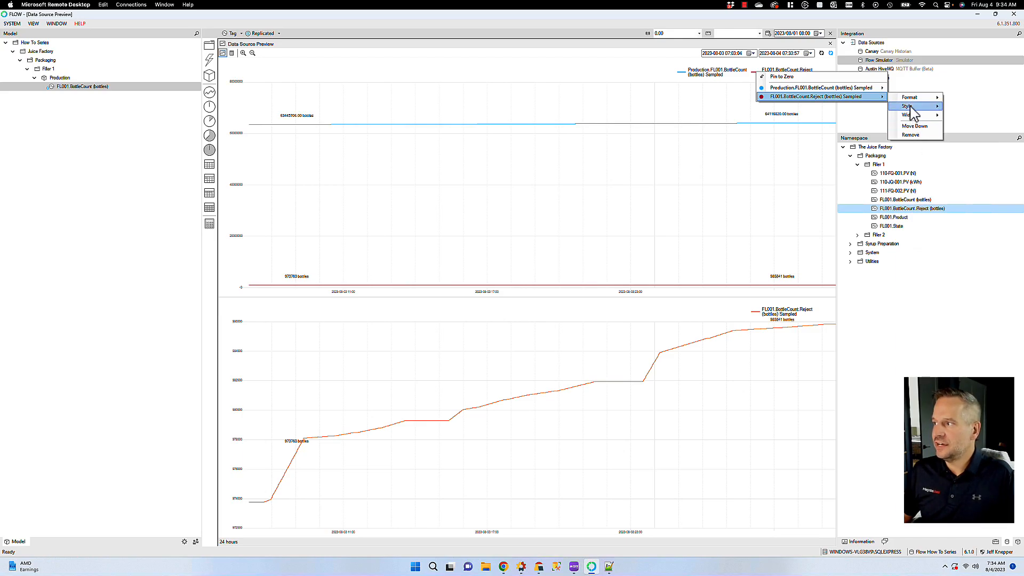
left_click(914, 135)
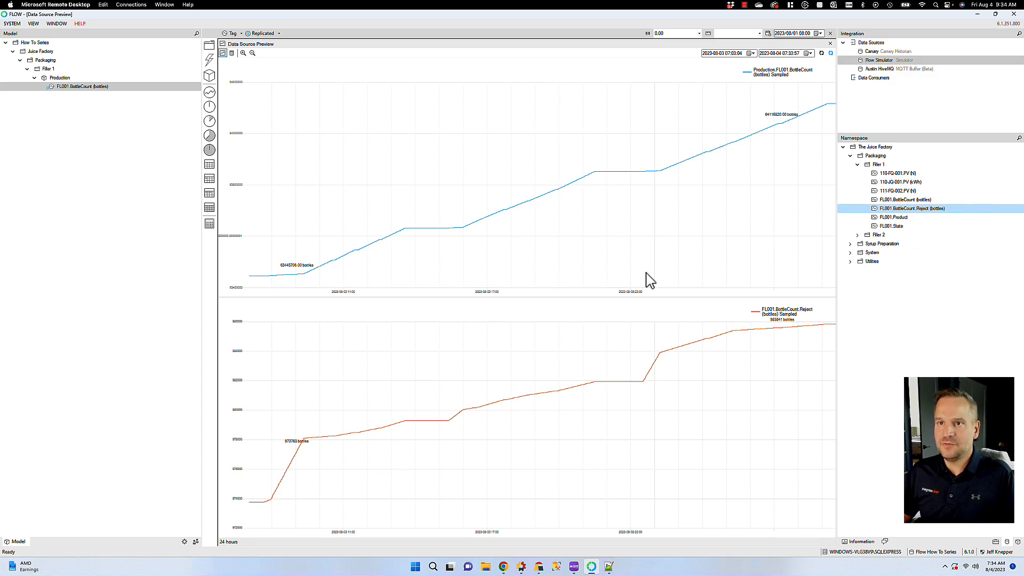
Switch back to the Production.FL001.BottleCount editor, and close all open windows
left_click(56, 23)
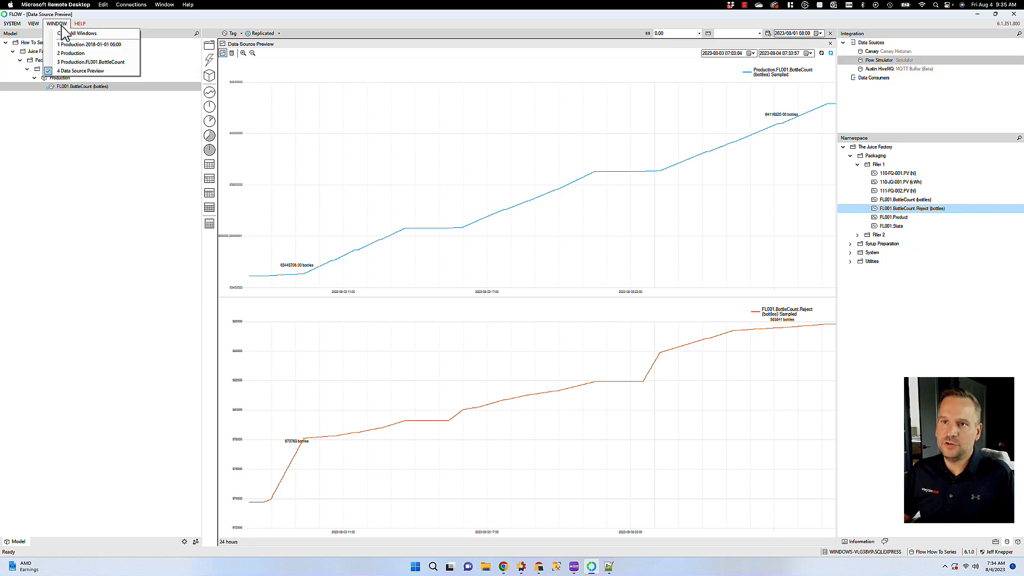
left_click(80, 62)
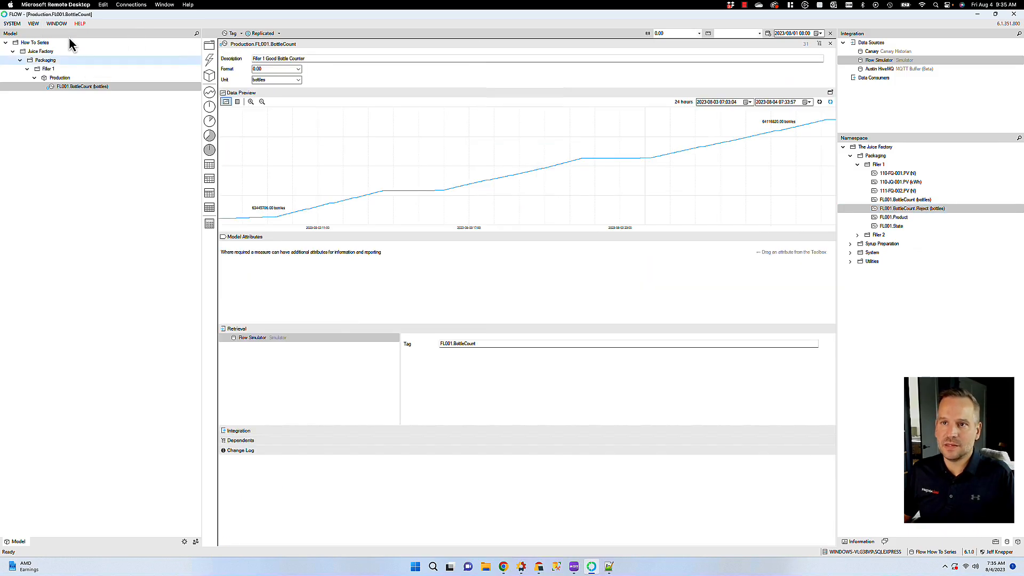
left_click(62, 24)
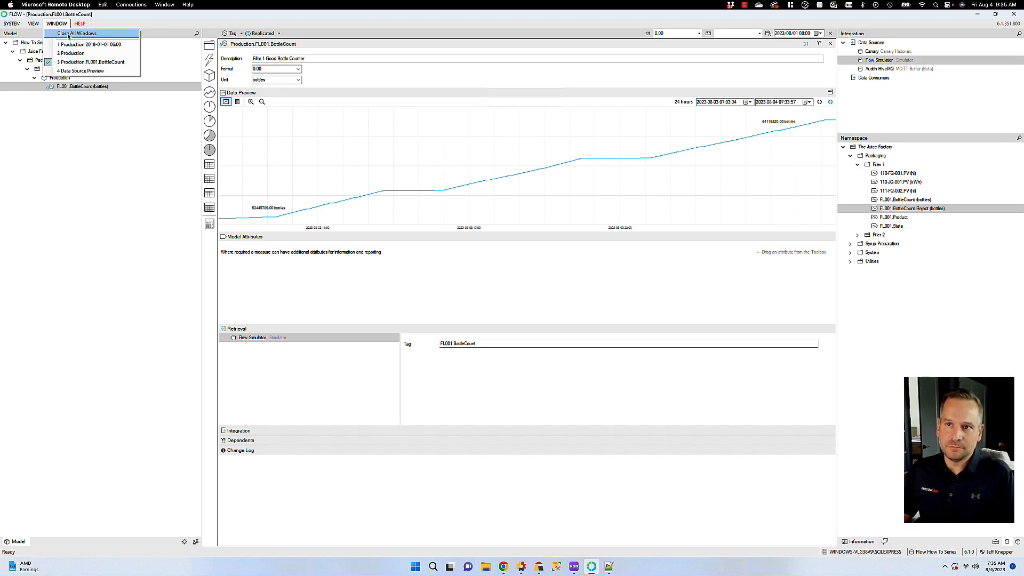
left_click(68, 34)
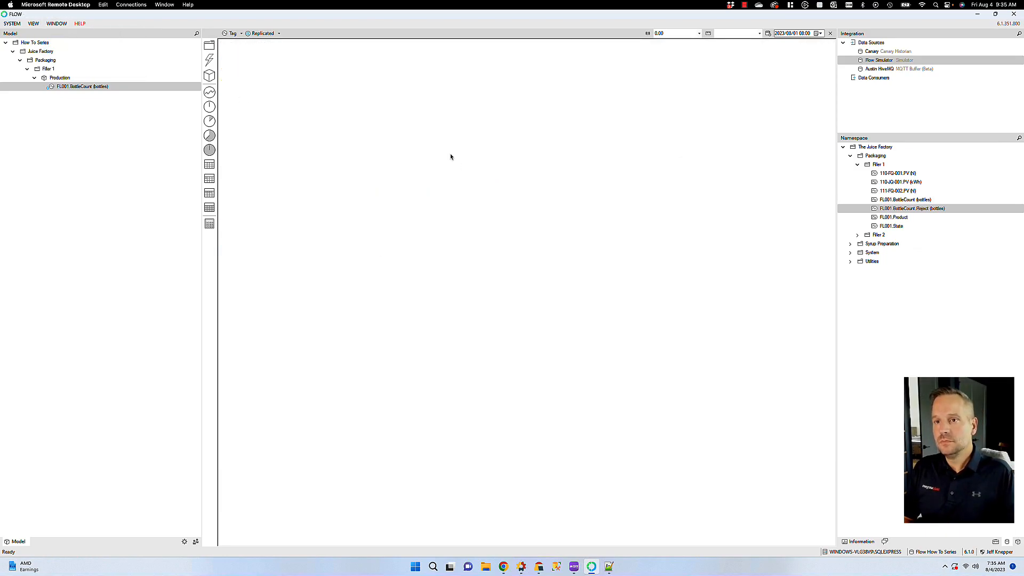
Add Filler 1's FL001.BottleCount.Reject tag as a measure under the Production metric, and name it BottleCount.Reject
left_click(57, 88)
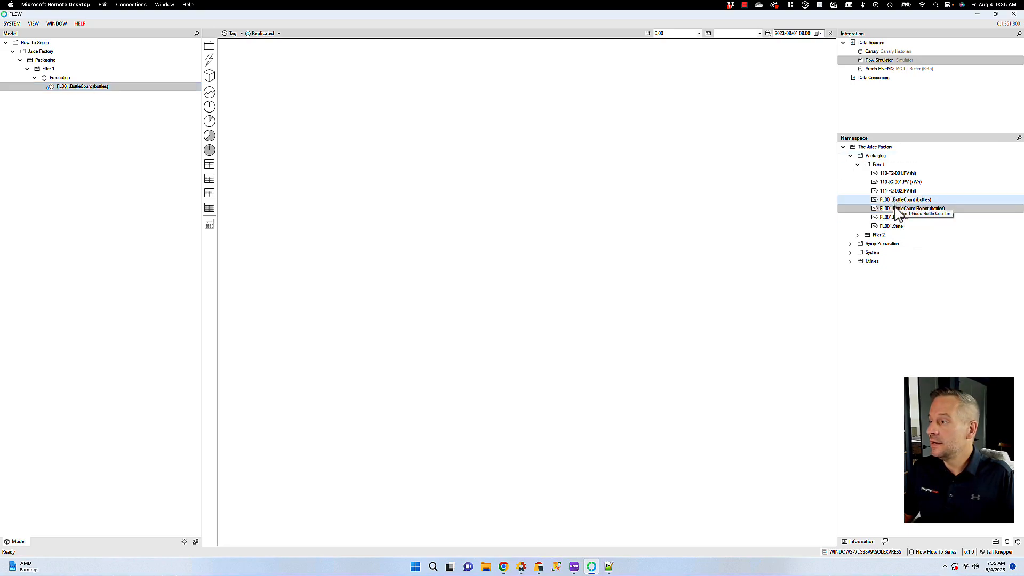
left_click_drag(894, 209, 53, 78)
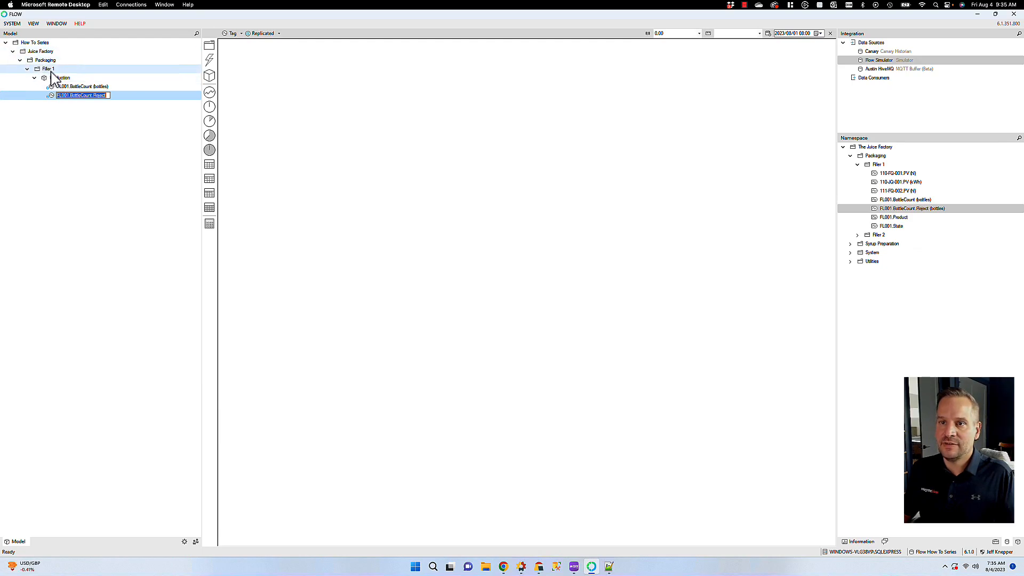
left_click(71, 96)
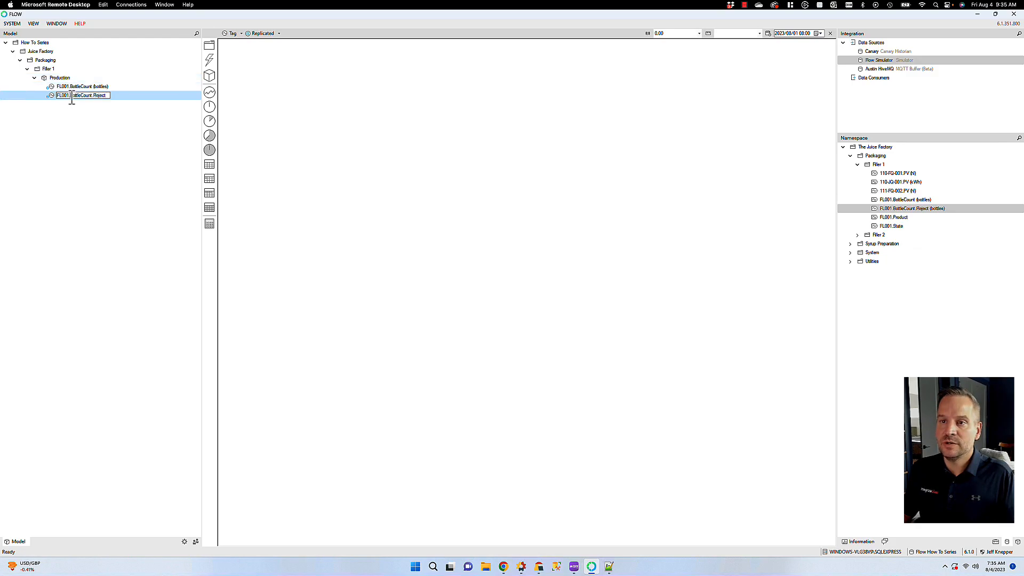
double_click(64, 96)
key("Delete")
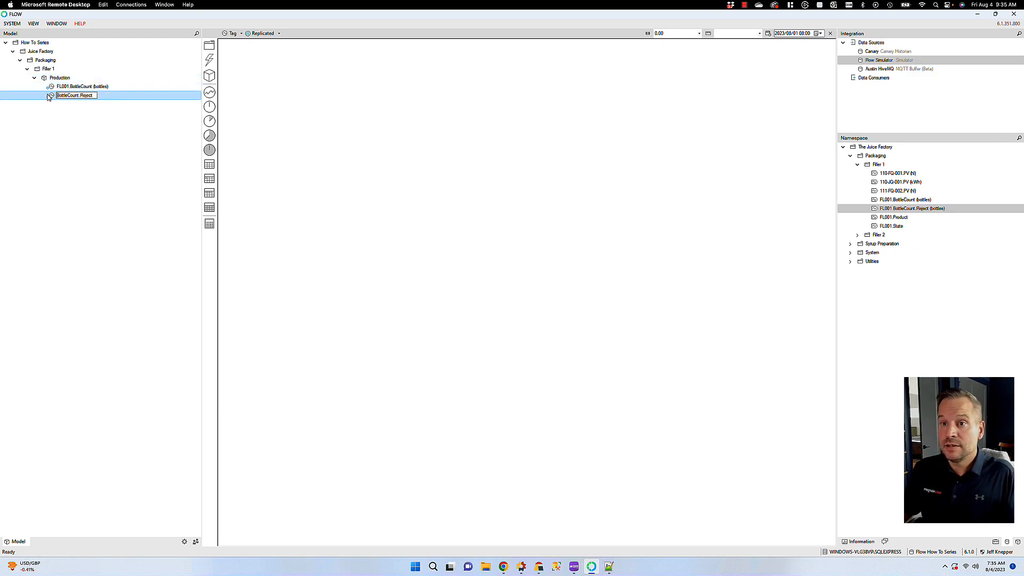
key("Return")
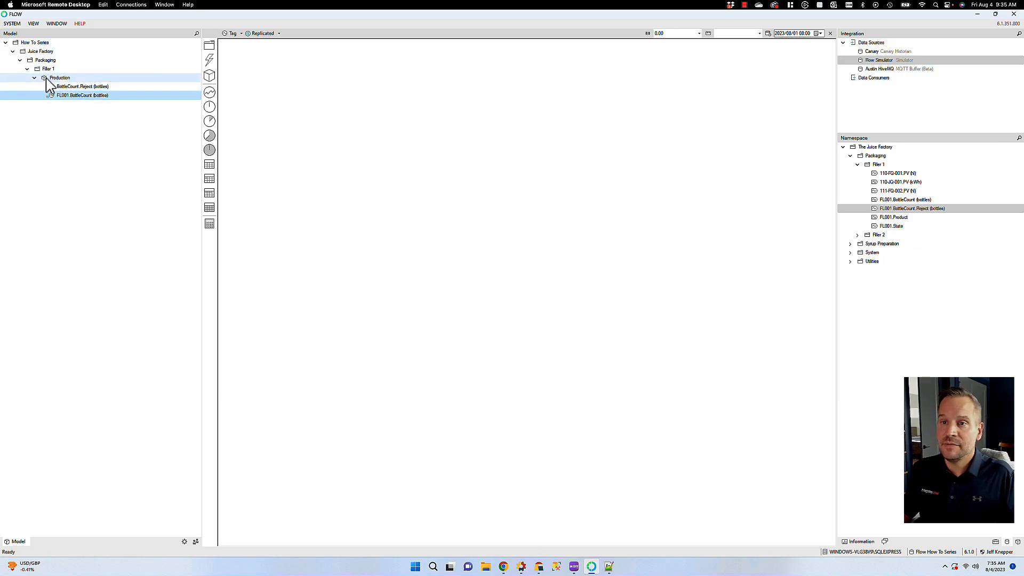
Rename the FL001.BottleCount measure under the Production metric as BottleCount
right_click(70, 101)
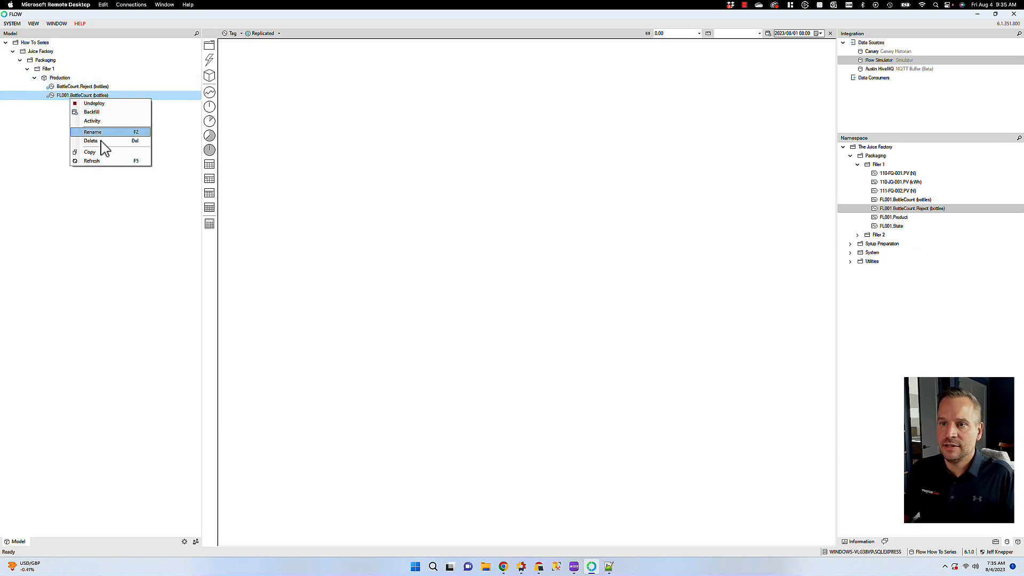
left_click(98, 133)
left_click(70, 96)
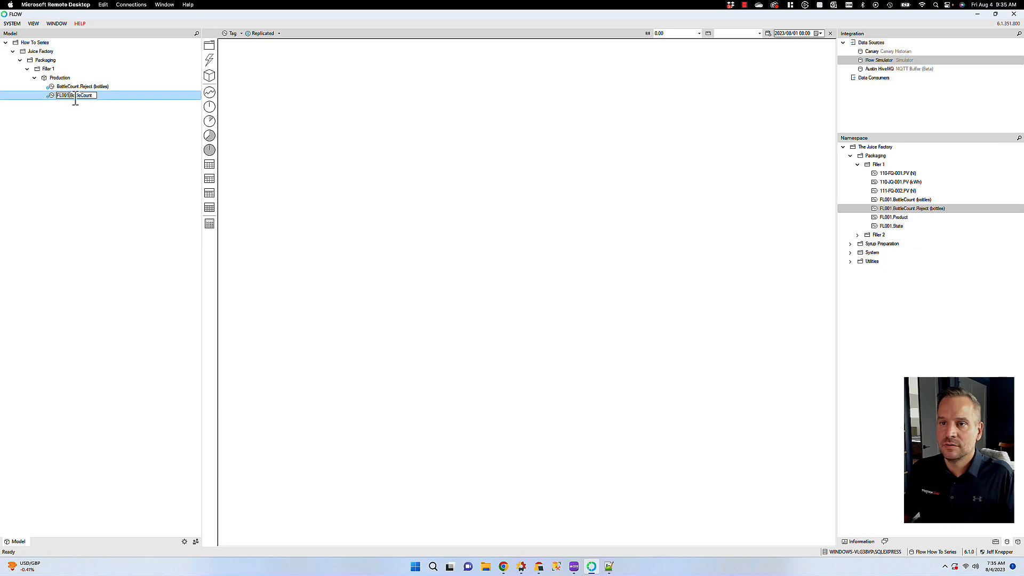
left_click_drag(71, 97, 48, 101)
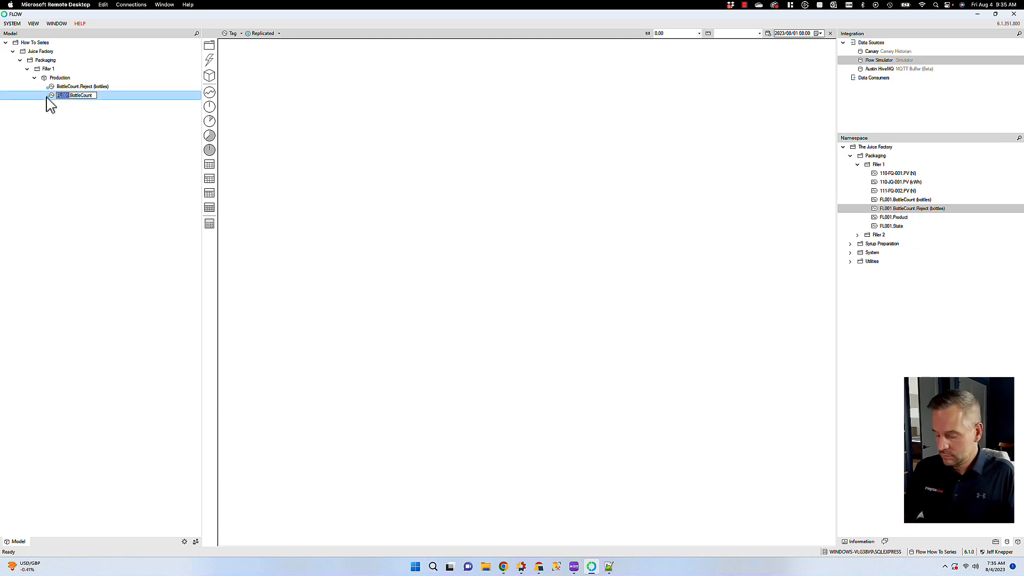
key("Return")
right_click(62, 89)
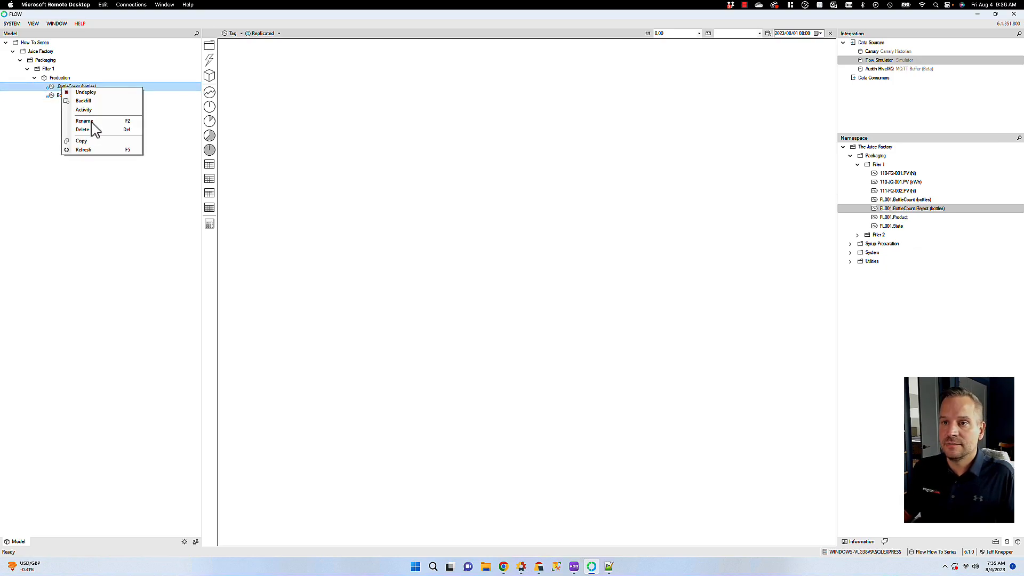
left_click(92, 128)
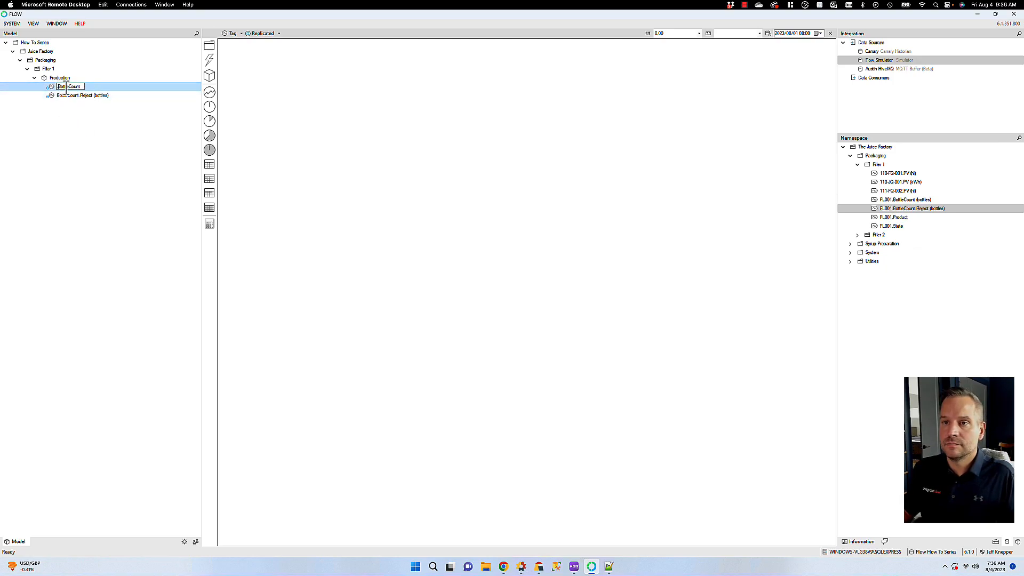
key("Return")
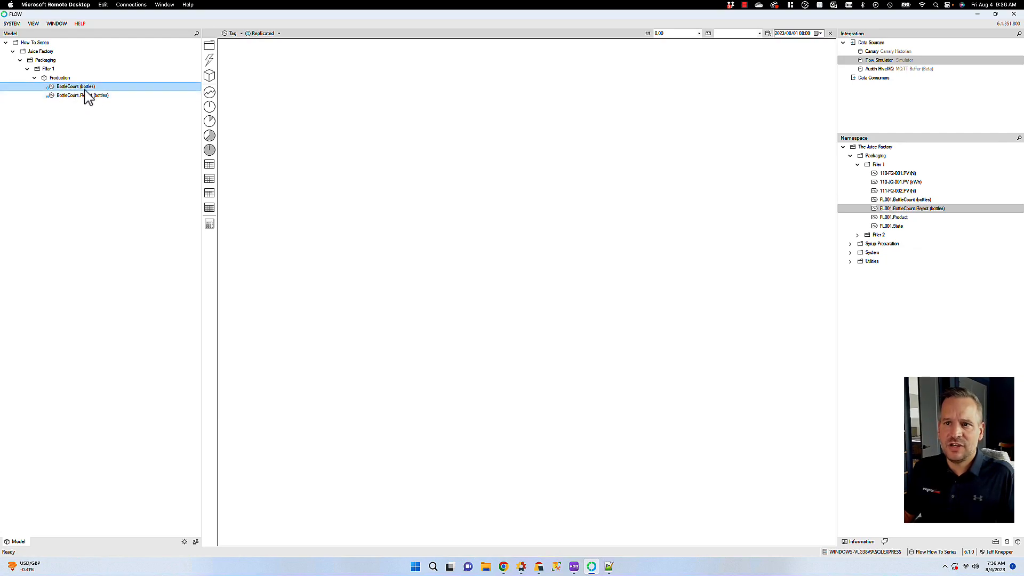
Open the BottleCount measure in the editor and set its unit to cases
double_click(63, 86)
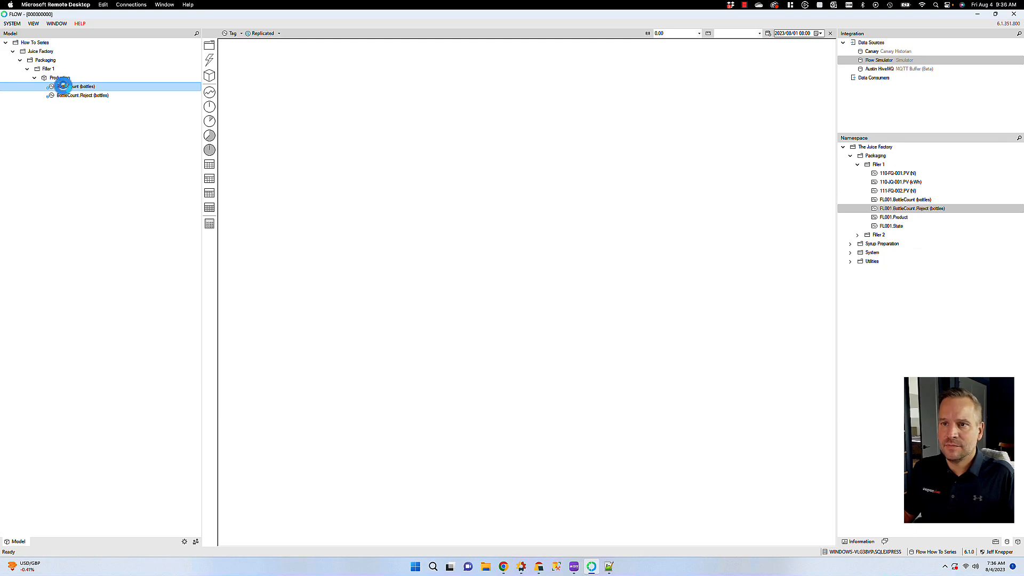
left_click(299, 81)
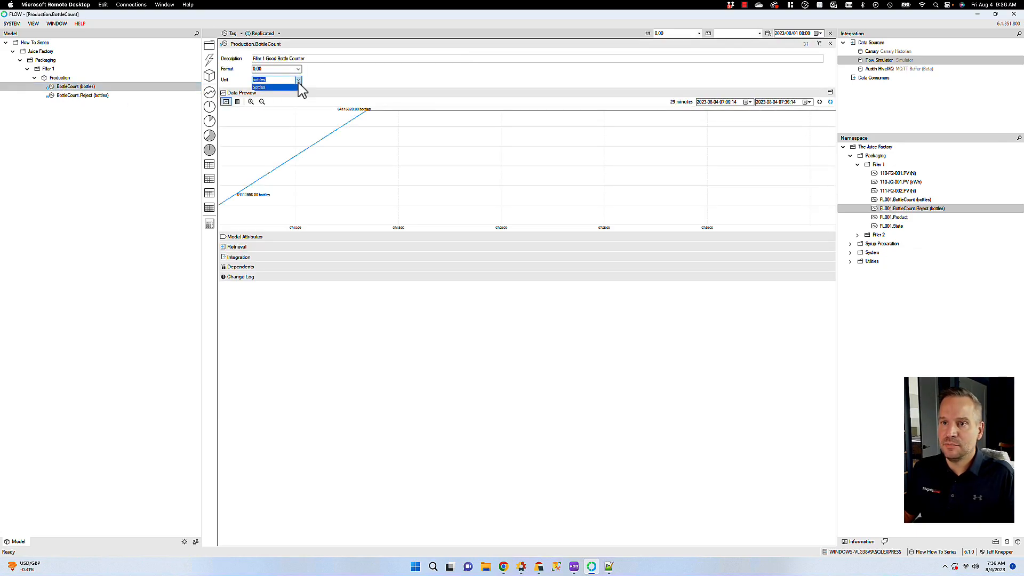
left_click(273, 81)
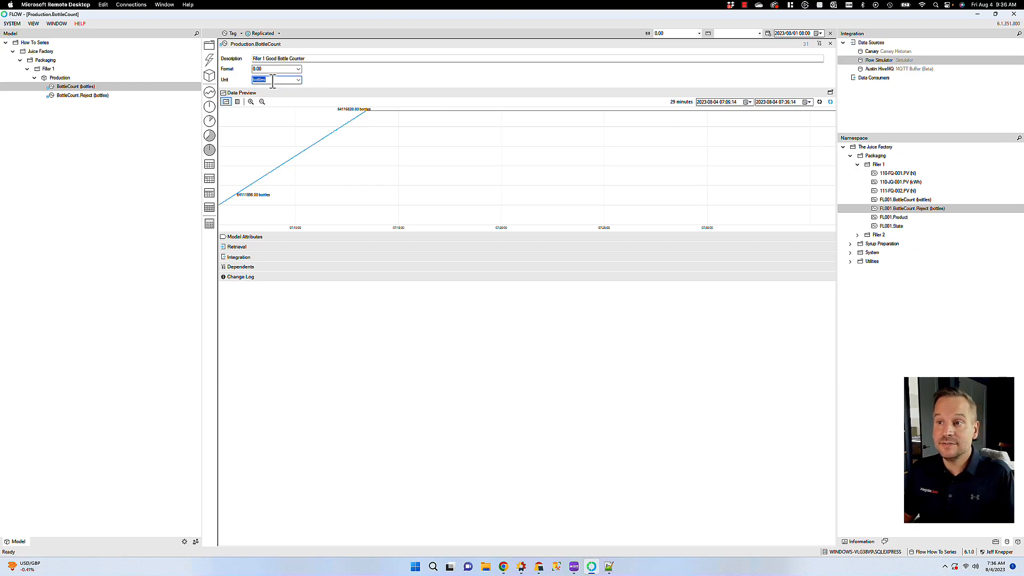
type("cases")
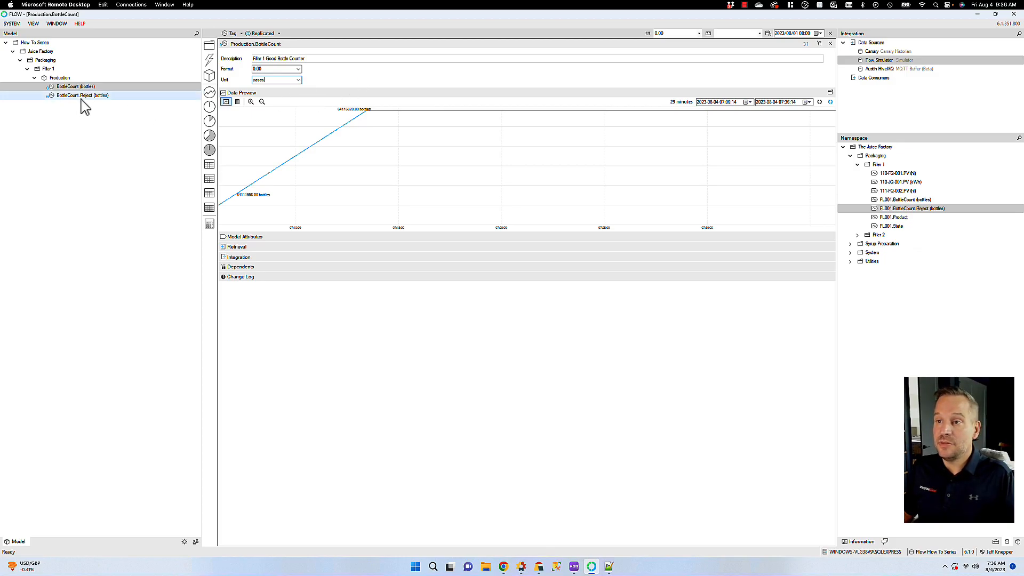
left_click(81, 97)
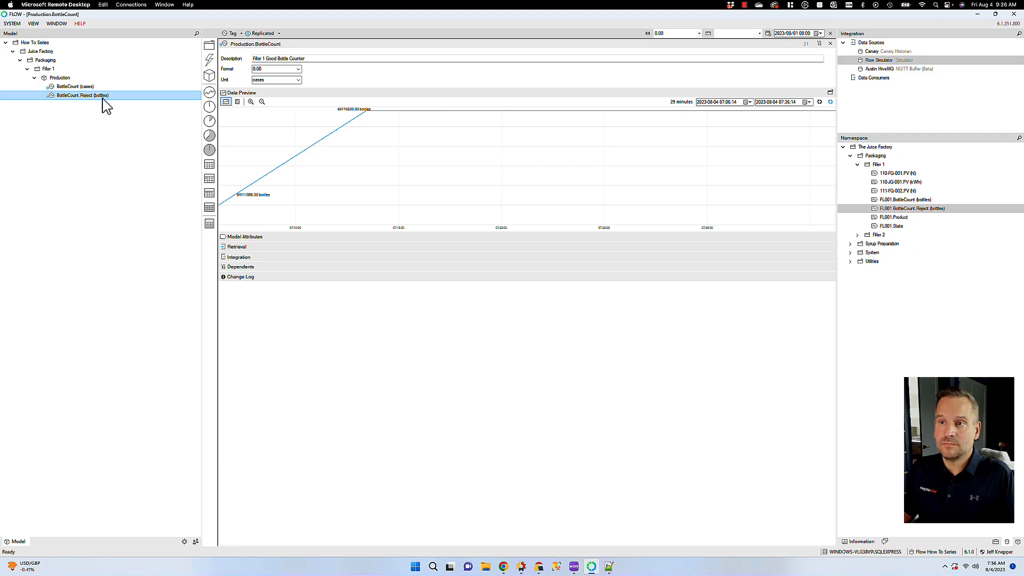
Set the BottleCount measure's unit to bottles and close its editor
left_click(91, 87)
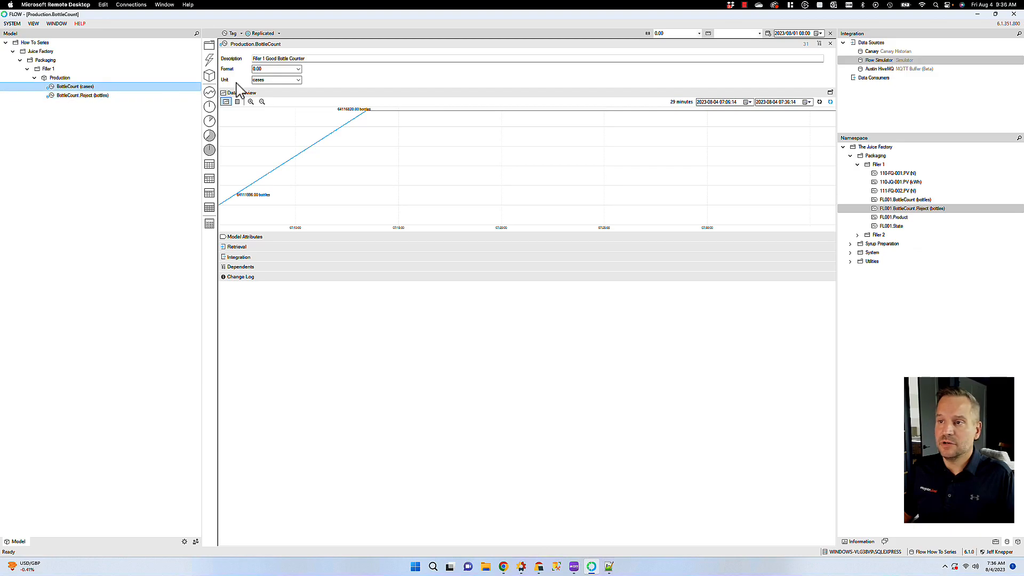
left_click(299, 81)
left_click(272, 88)
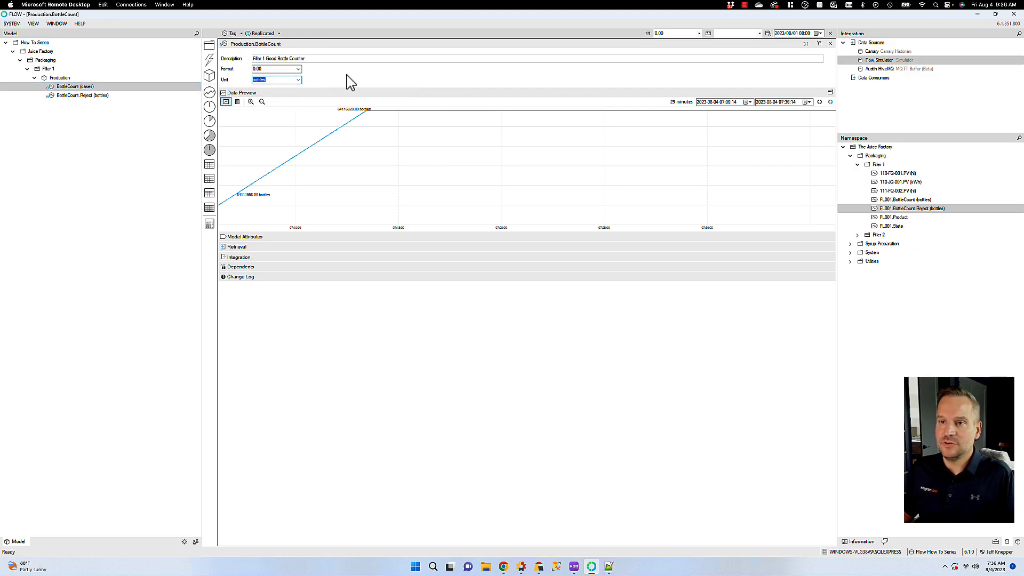
left_click(93, 97)
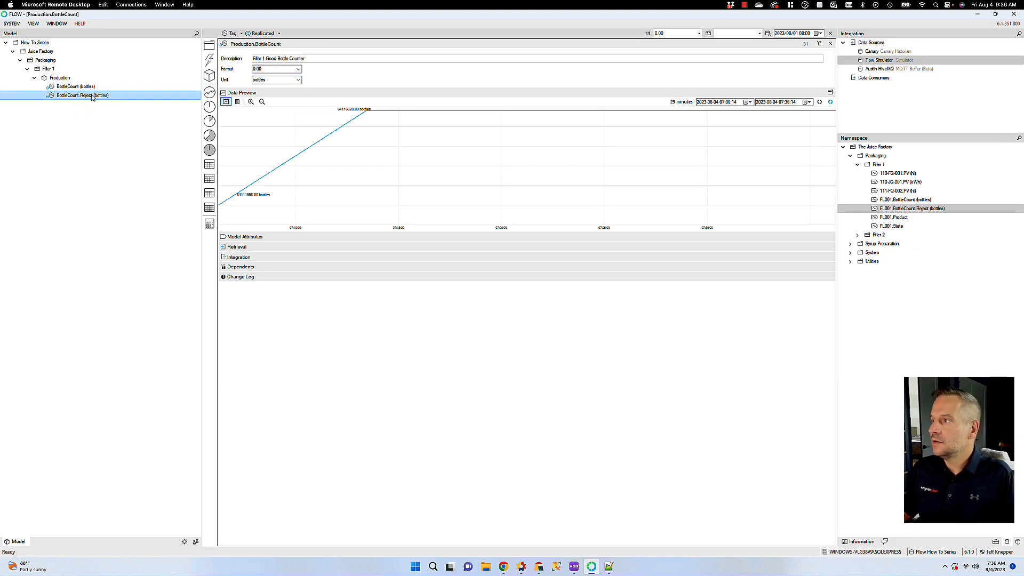
left_click(831, 44)
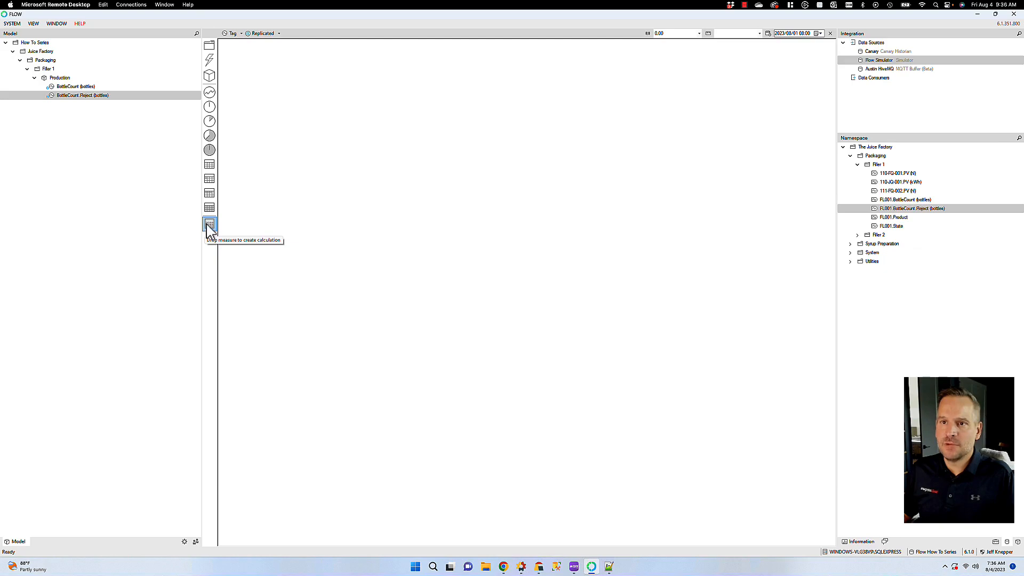
Create a calculation measure from BottleCount under the Production metric and name it BottleCount.Good
left_click(79, 96)
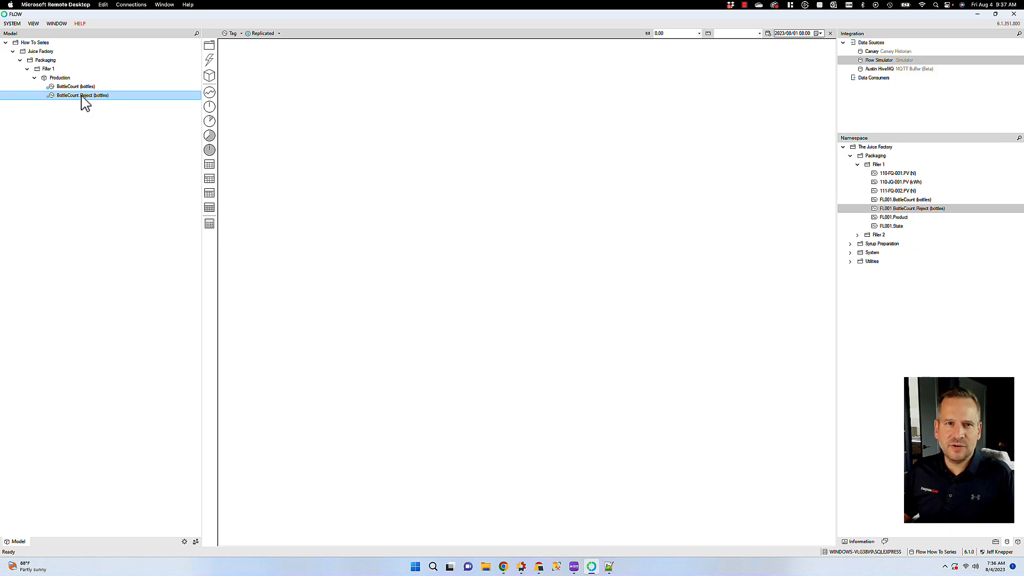
left_click(52, 89)
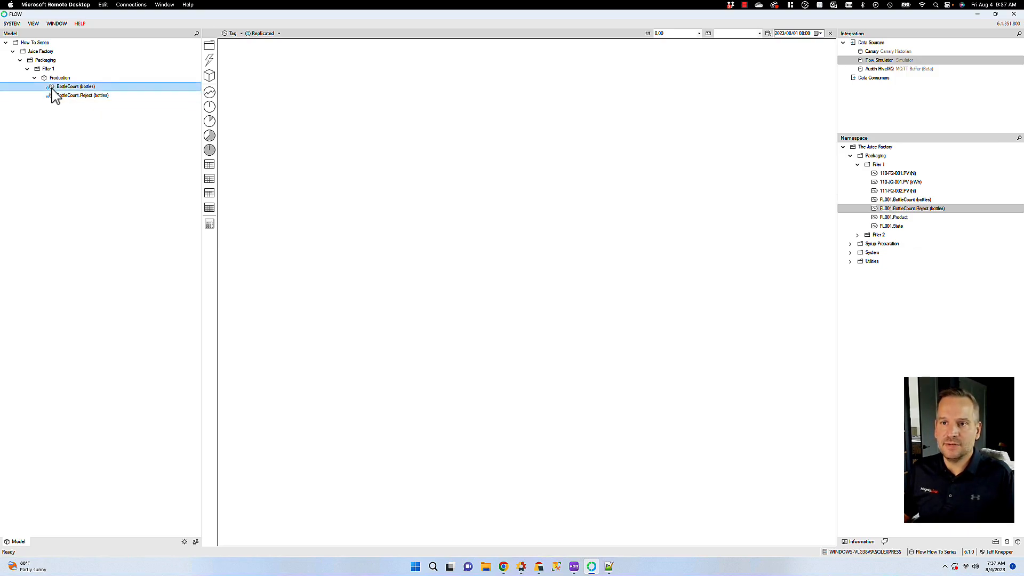
left_click_drag(52, 90, 210, 226)
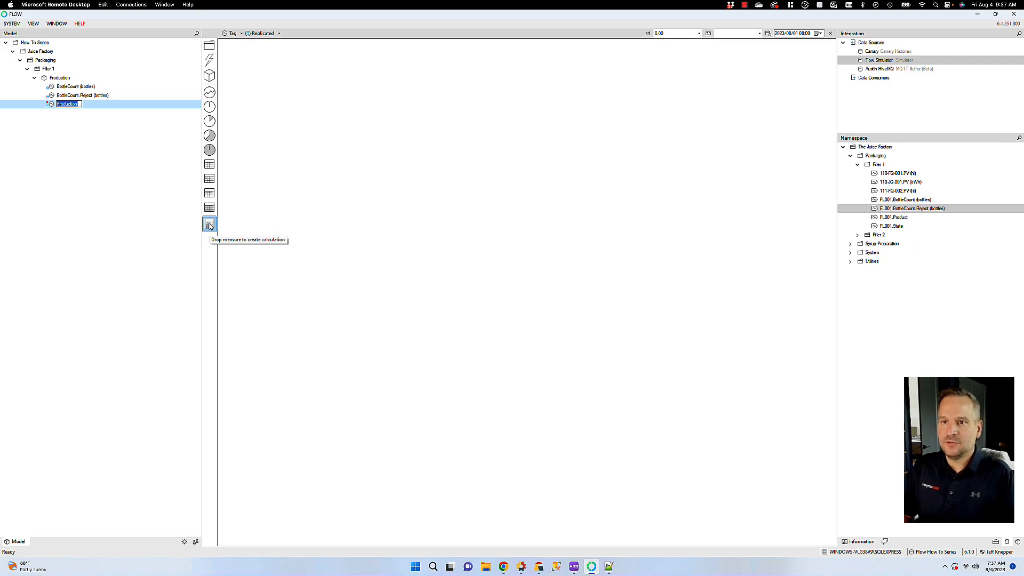
type("BottleCount.Good")
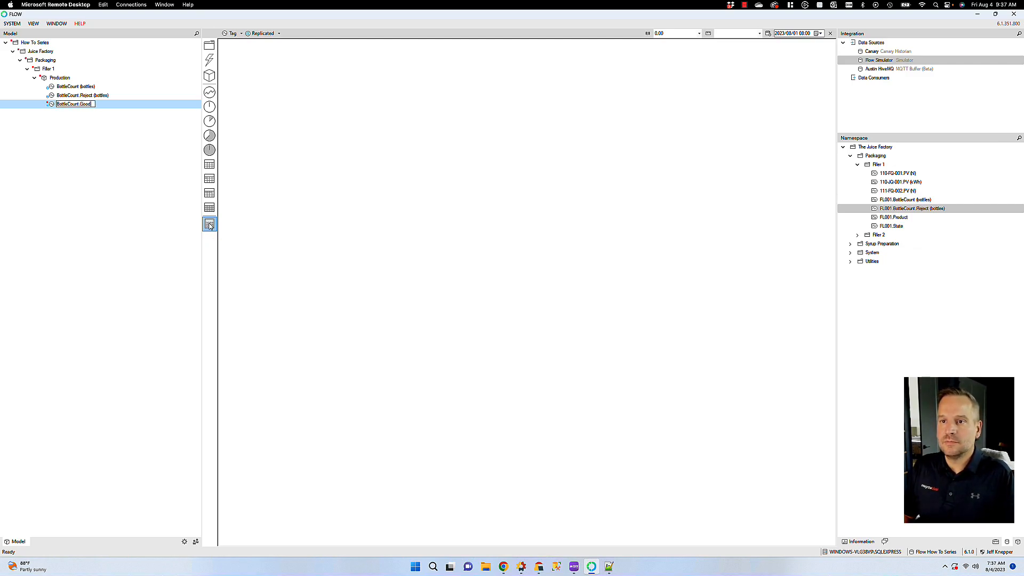
key("Return")
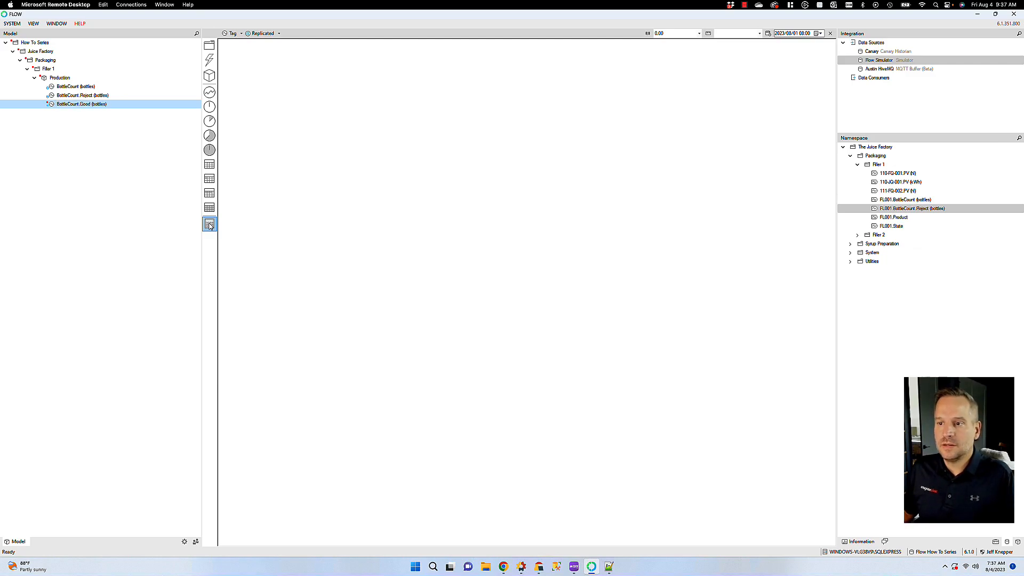
Open BottleCount.Good's retrieval settings and add the BottleCount.Reject measure as a second calculation input
left_click(61, 104)
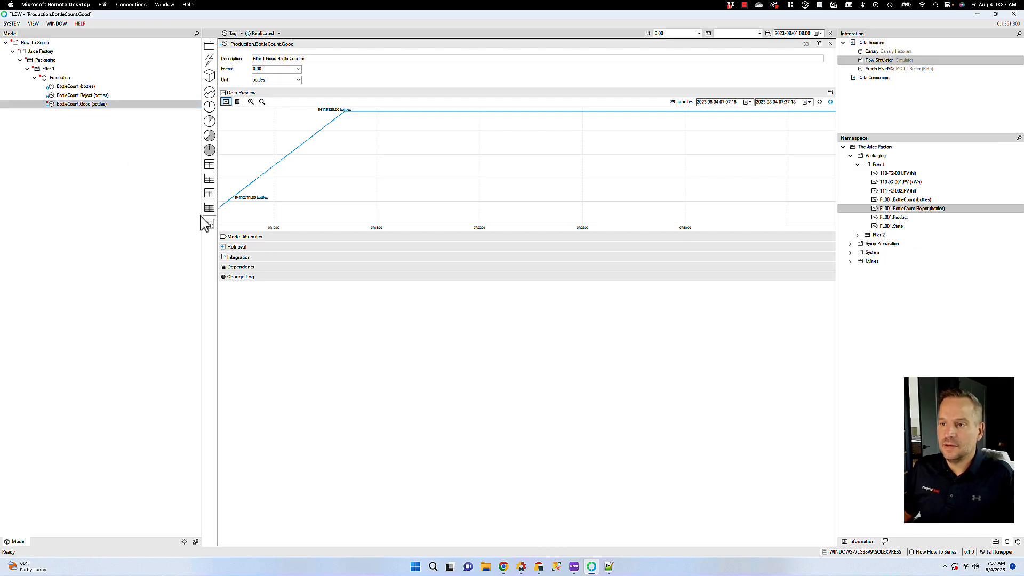
left_click(237, 247)
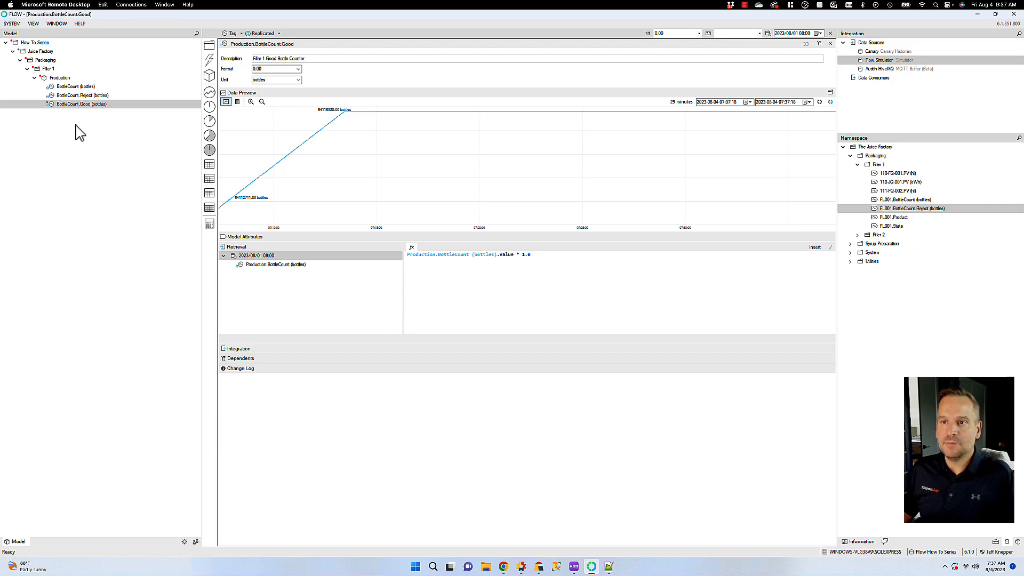
left_click_drag(55, 105, 250, 259)
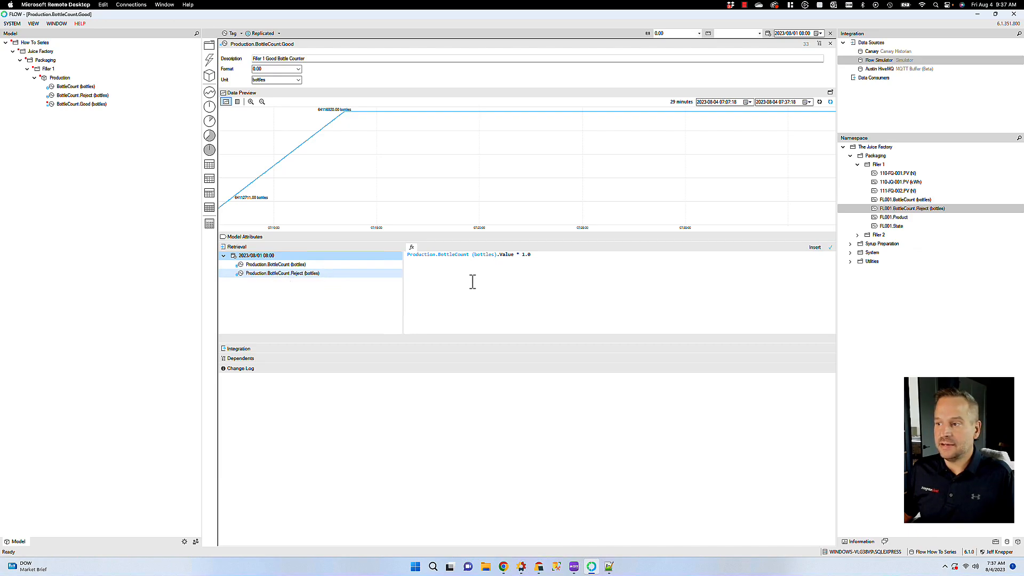
Set BottleCount.Good's expression to the BottleCount value minus the BottleCount.Reject value, apply it, and refresh the data preview
left_click(493, 254)
left_click_drag(517, 255, 551, 256)
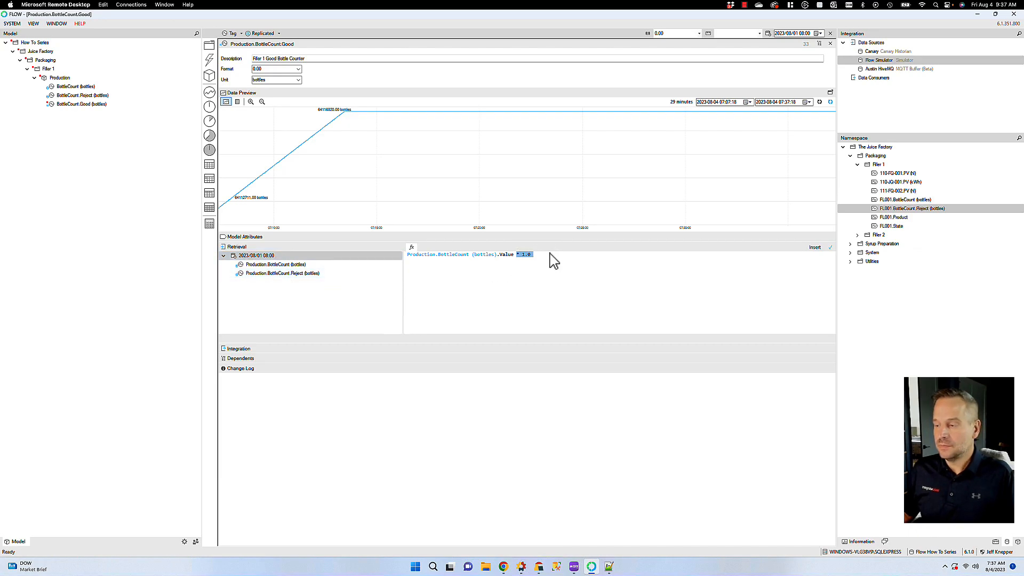
type("-")
key("Return")
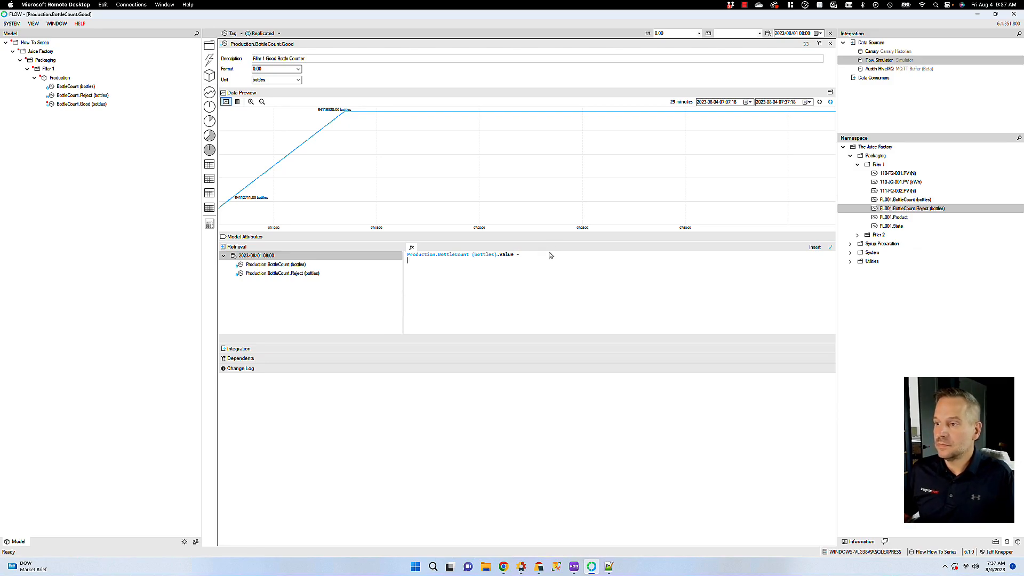
double_click(268, 273)
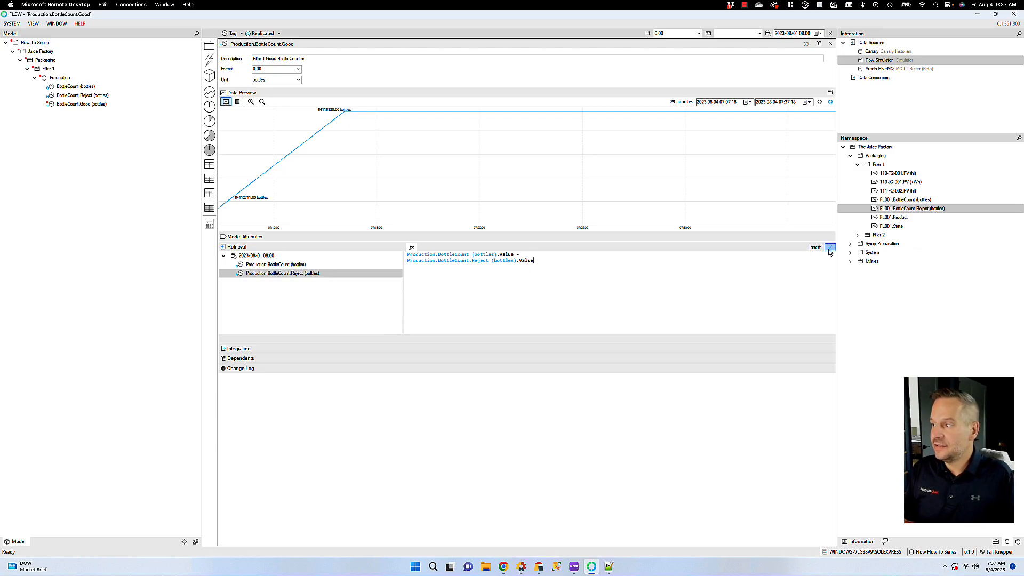
left_click(829, 250)
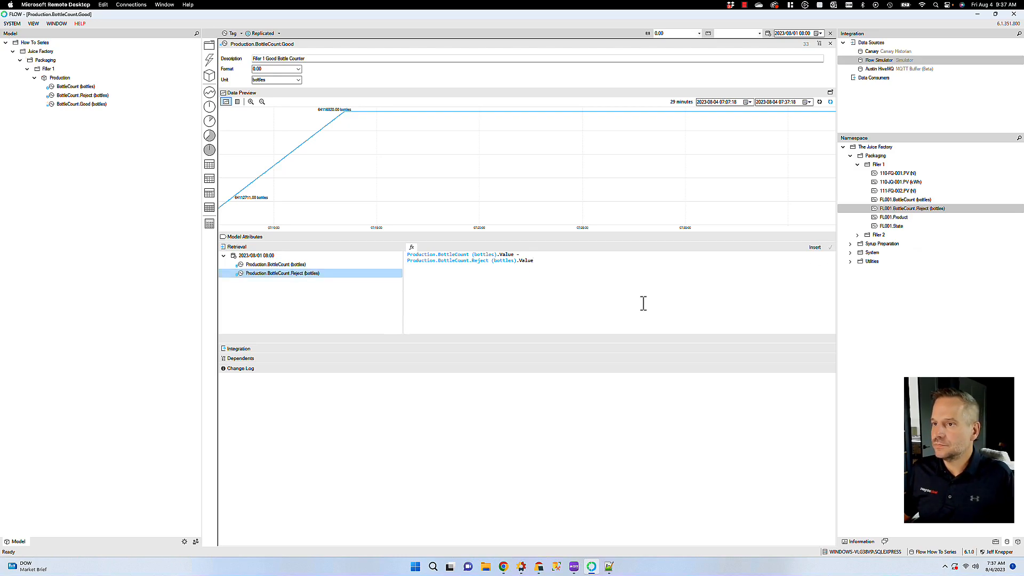
left_click(819, 101)
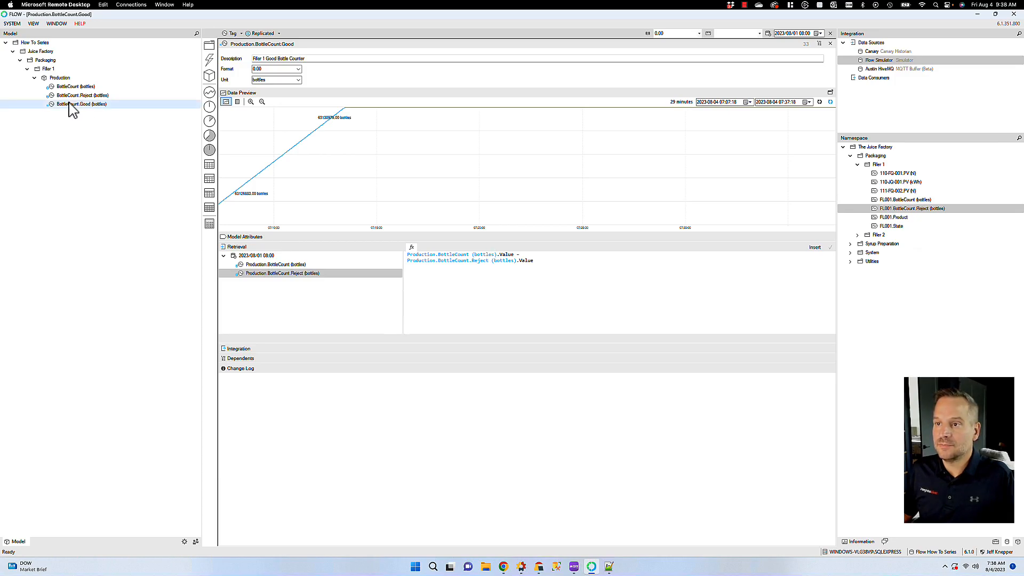
left_click(830, 44)
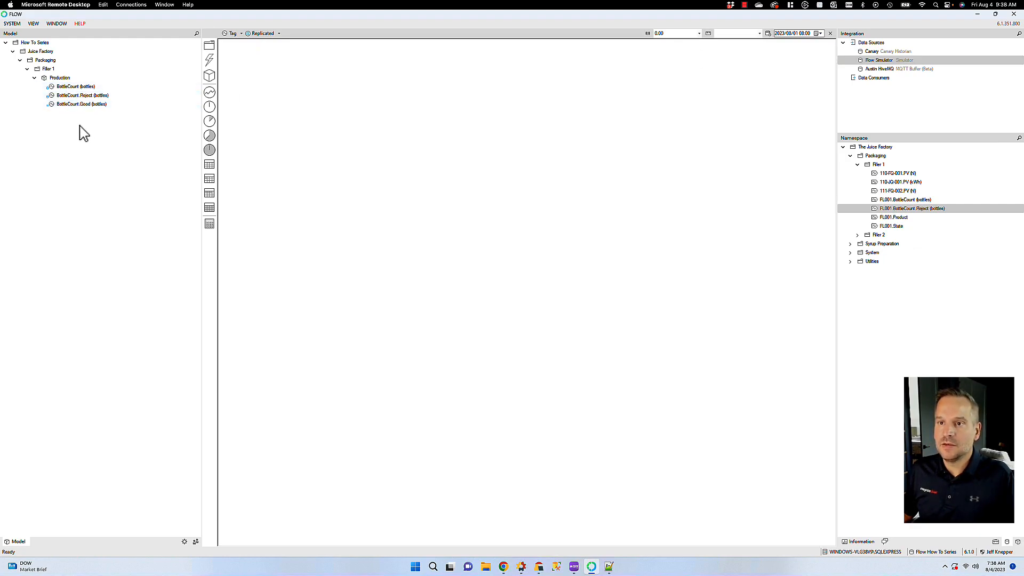
Create an hourly aggregated measure from BottleCount and name it Hourly
left_click(64, 87)
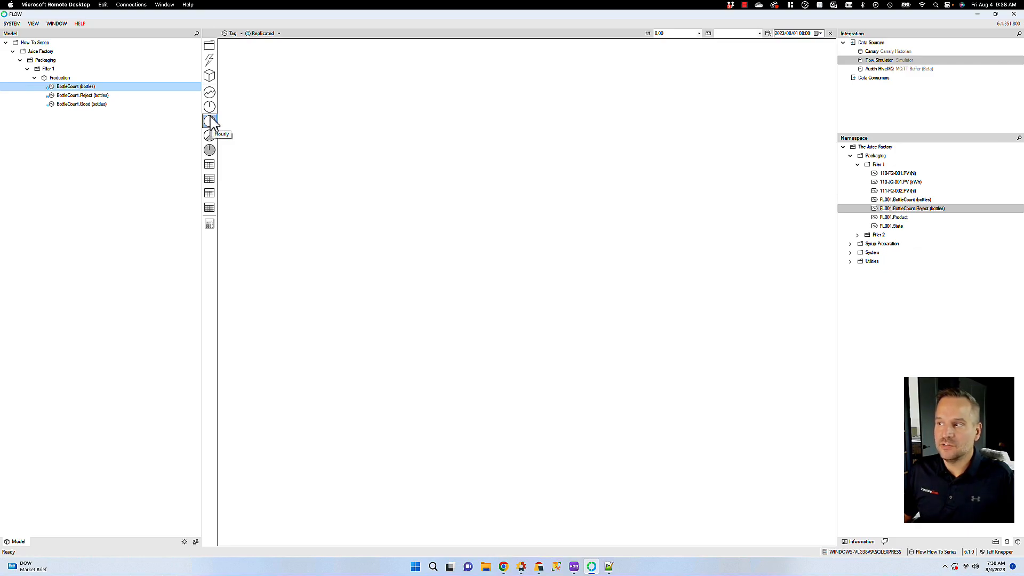
mouse_move(213, 127)
left_mouse_down()
mouse_move(113, 118)
mouse_move(53, 99)
mouse_move(53, 87)
mouse_move(212, 133)
left_mouse_up()
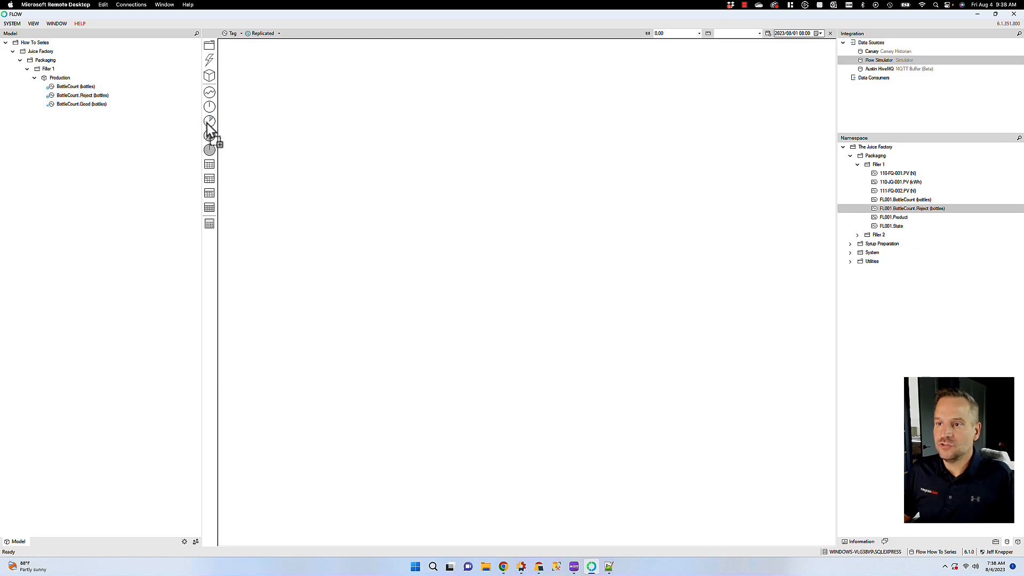
double_click(209, 122)
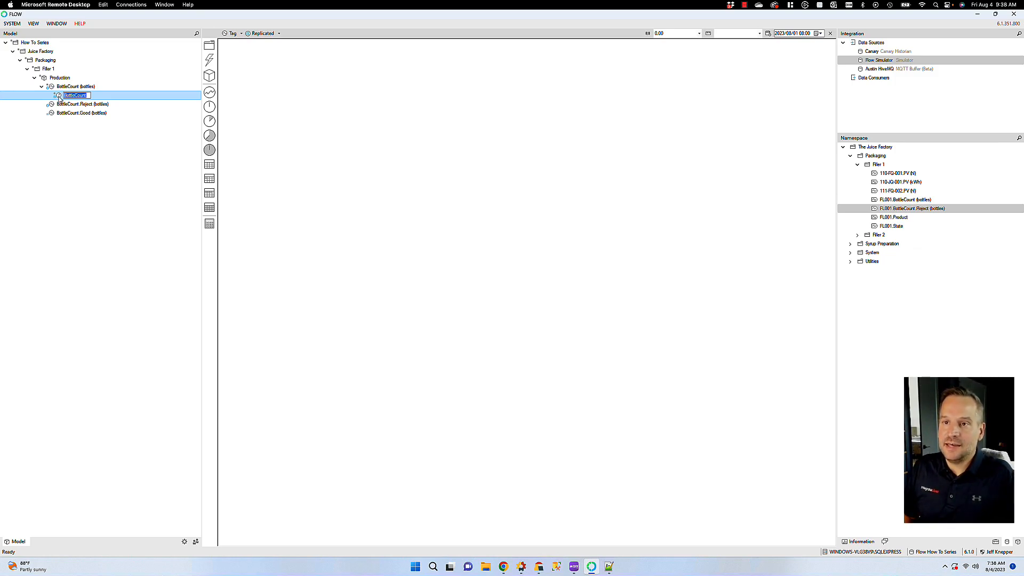
type("Hourly")
key("Return")
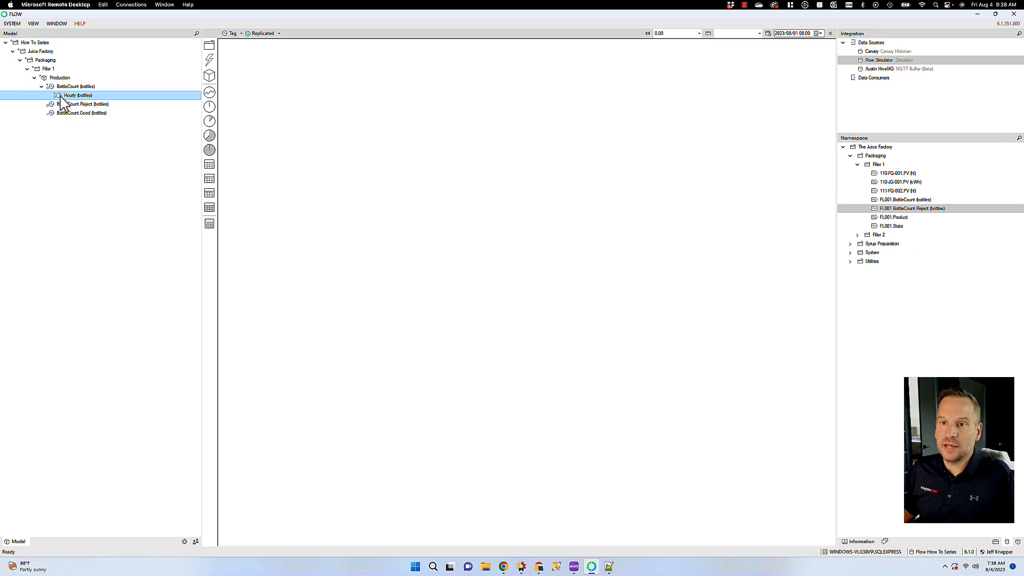
Open the Hourly measure's retrieval settings and set its aggregation to Counter
double_click(62, 95)
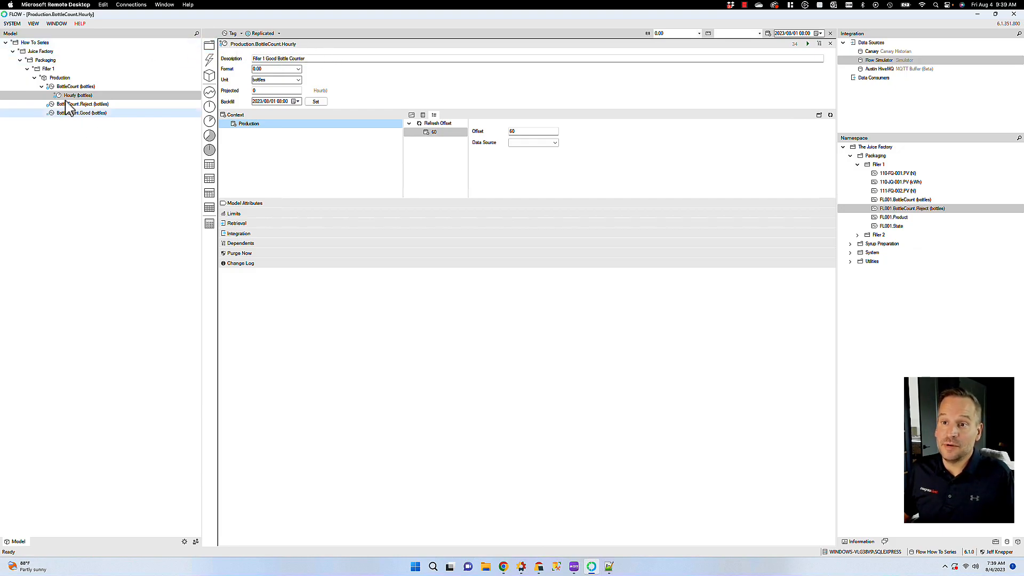
left_click(235, 225)
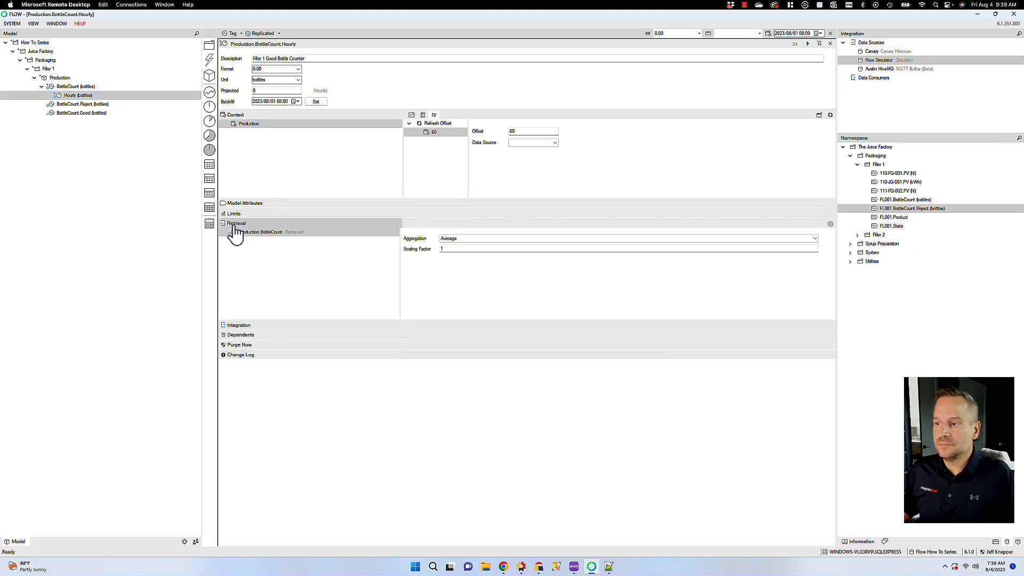
left_click(459, 240)
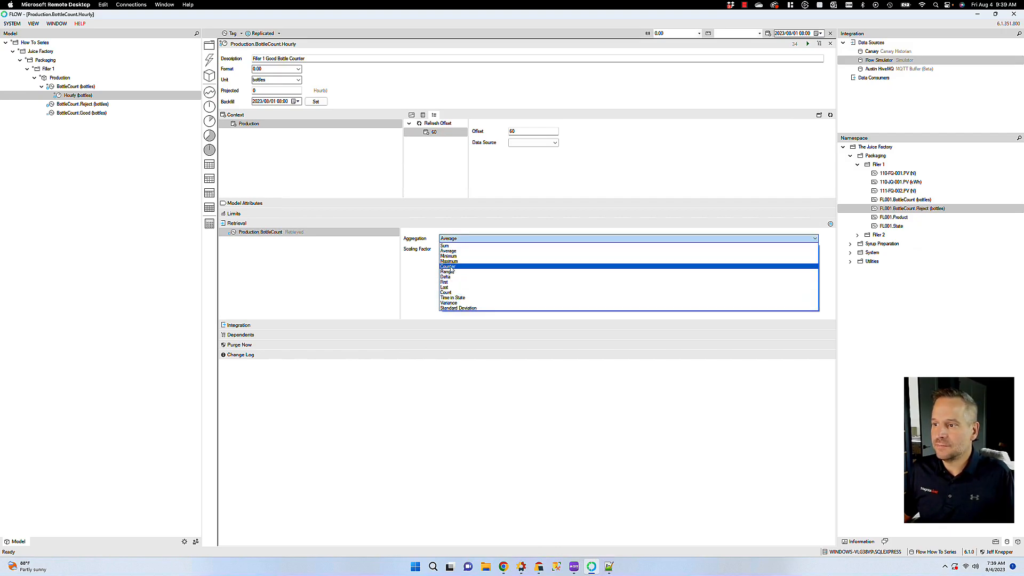
left_click(448, 267)
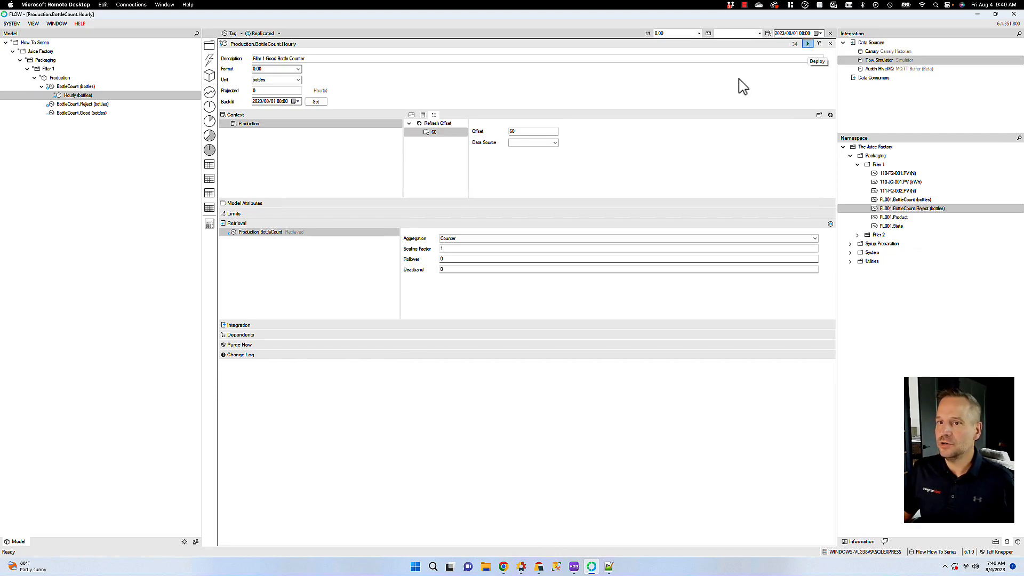
Deploy the Hourly measure of BottleCount
left_click(67, 97)
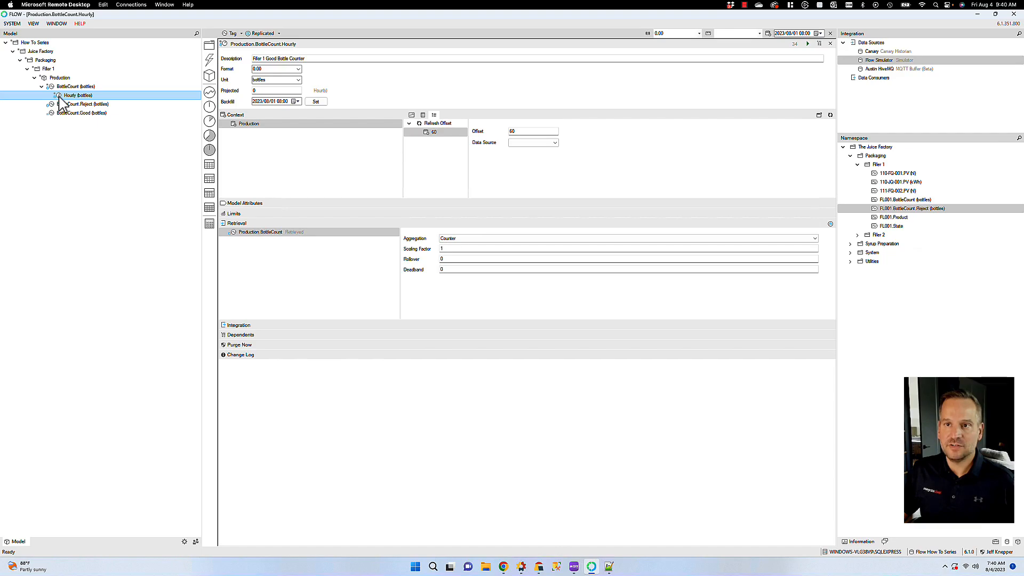
left_click(20, 60)
left_click(13, 51)
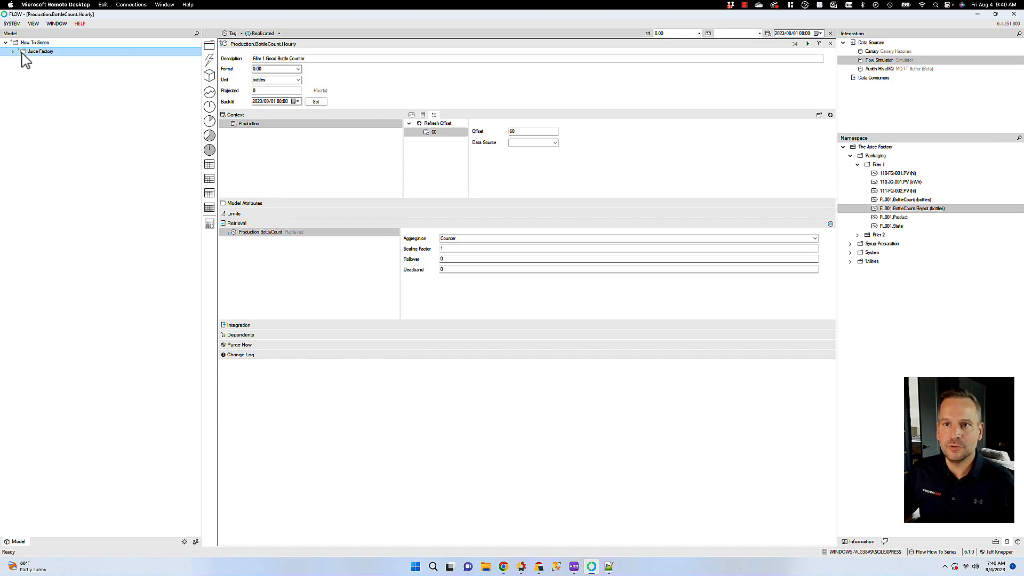
right_click(21, 53)
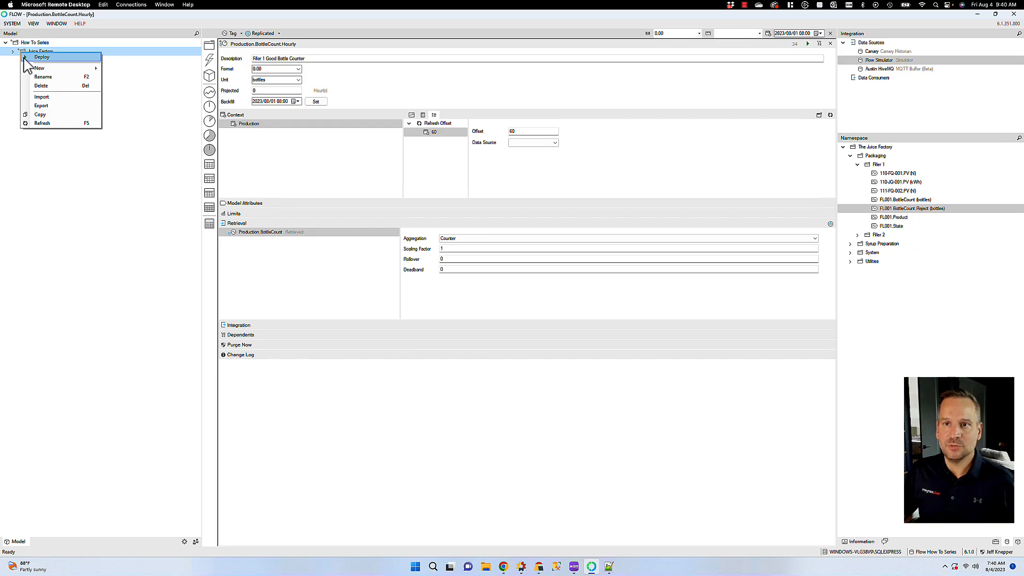
left_click(25, 57)
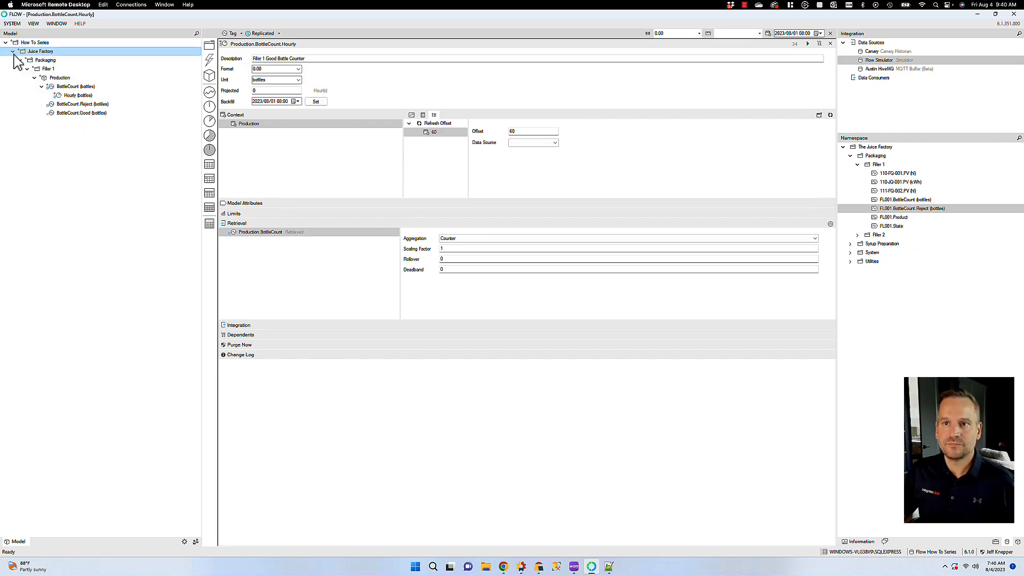
right_click(53, 86)
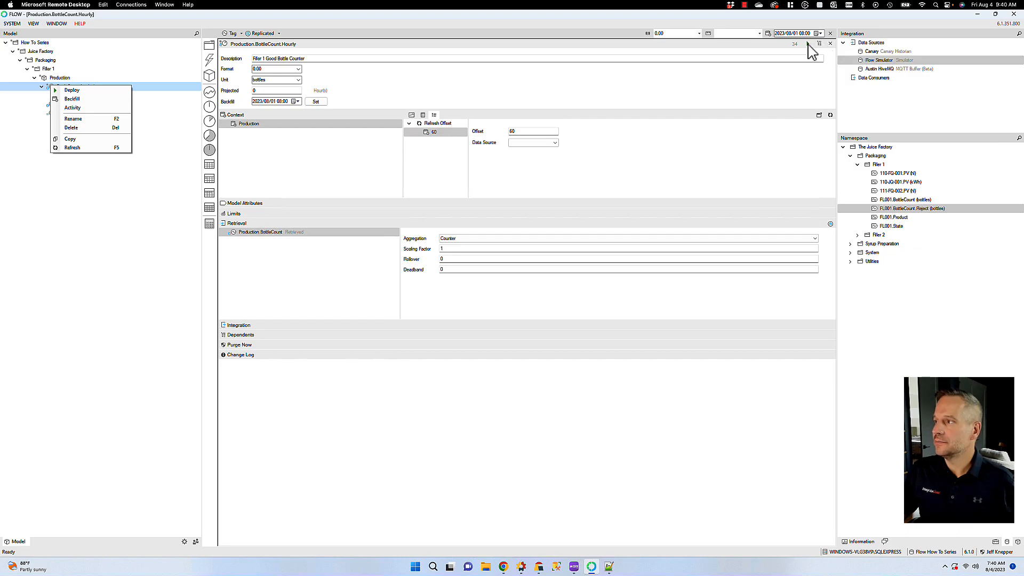
left_click(809, 44)
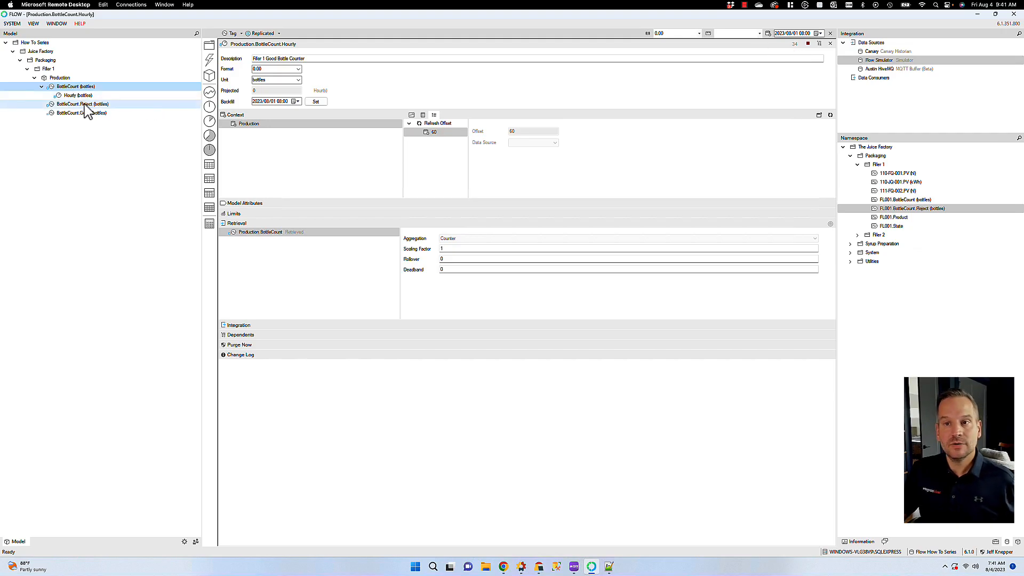
Create a shift-based measure from Hourly named Shiftly, and move it directly under BottleCount
left_click(70, 97)
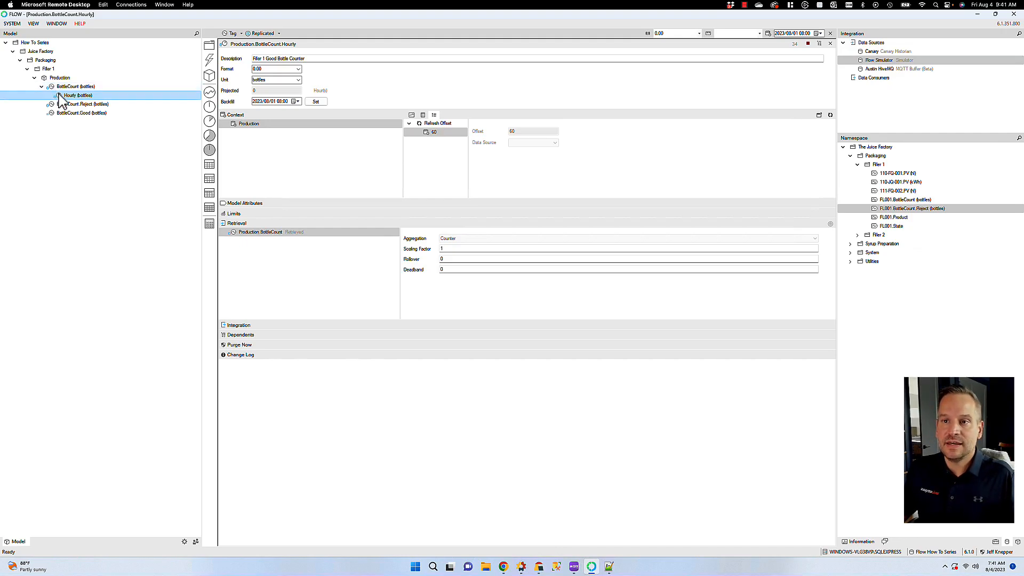
left_click_drag(63, 101, 210, 137)
type("Shiftly")
key("Return")
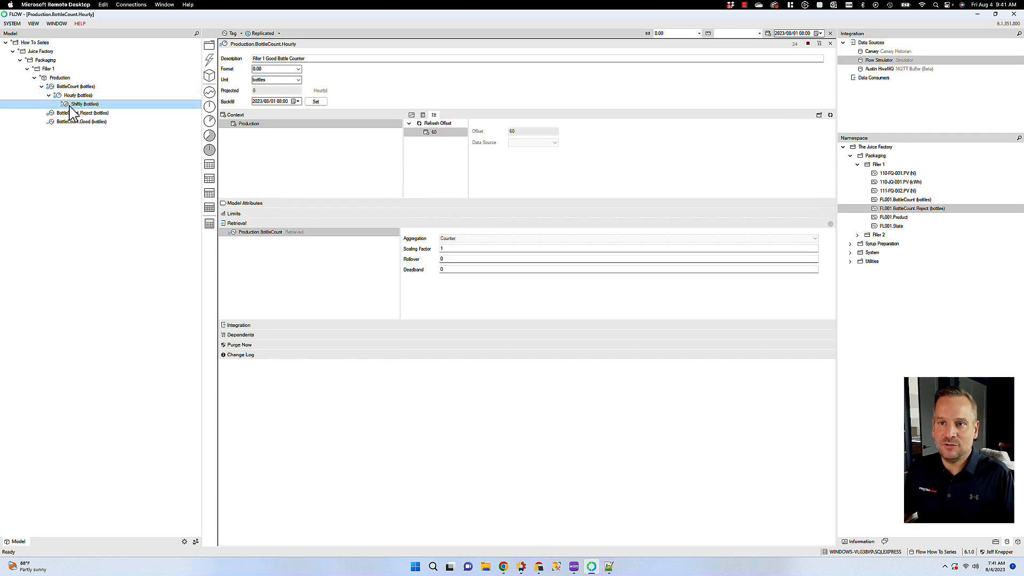
left_click_drag(72, 108, 60, 91)
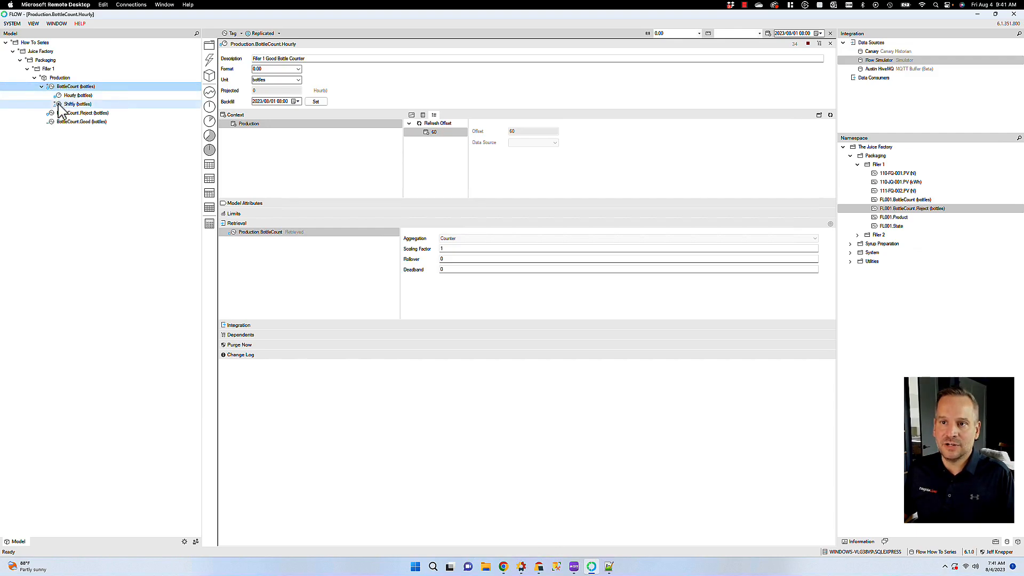
Create two aggregated measures from the Hourly measure of BottleCount, naming them STD and DTD
left_click(60, 96)
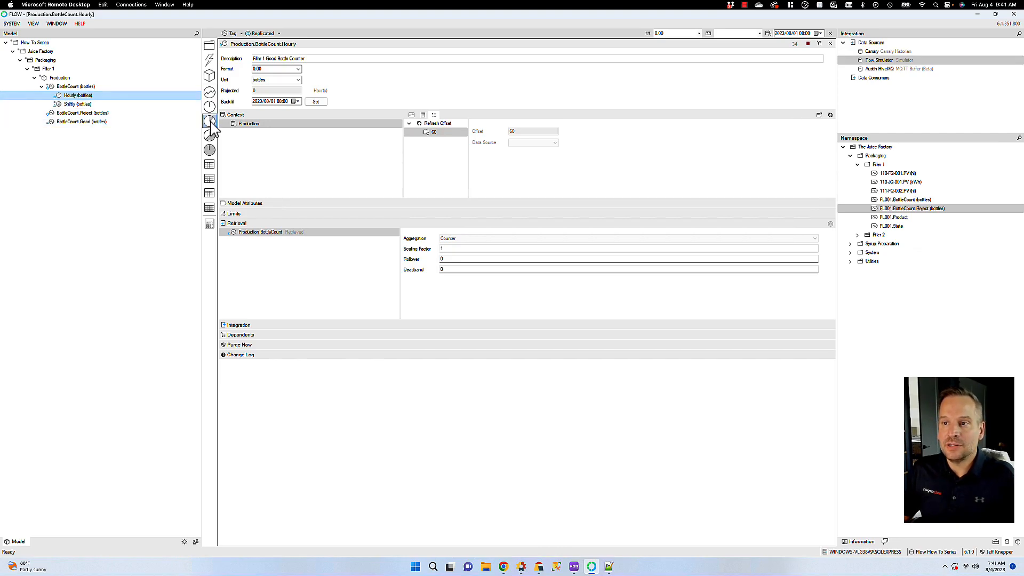
left_click_drag(78, 122, 210, 122)
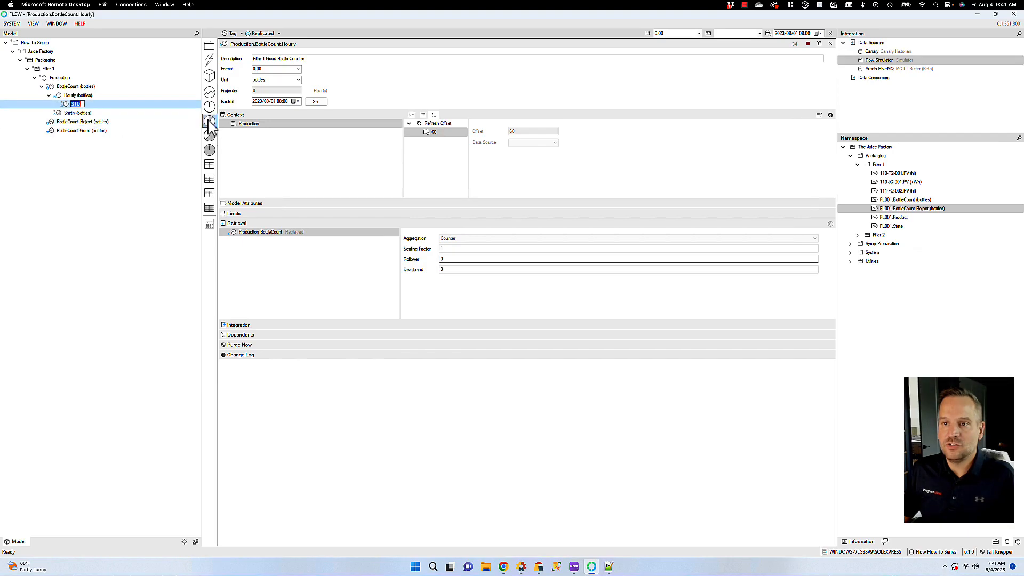
left_click(59, 97)
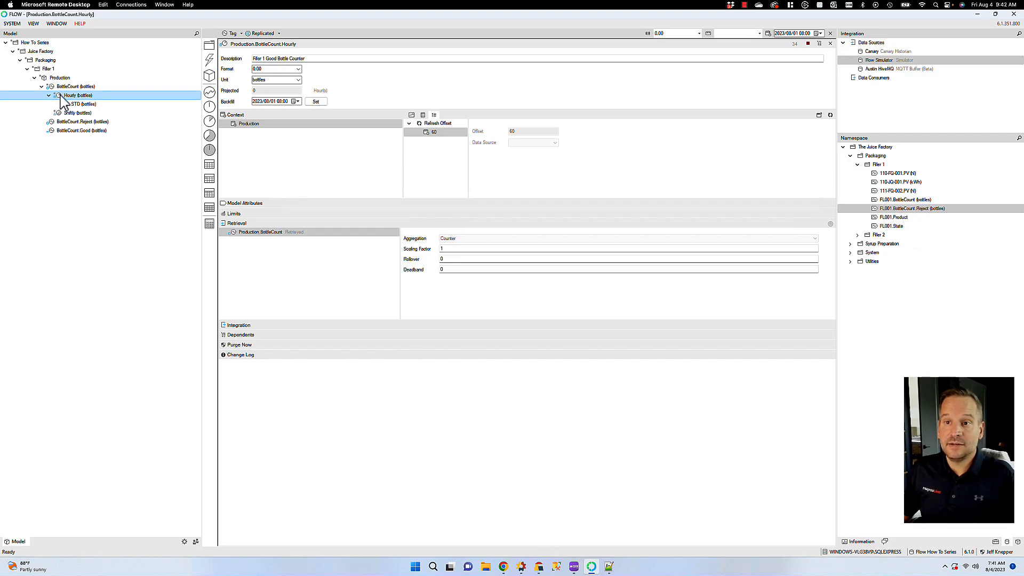
left_click_drag(59, 97, 212, 122)
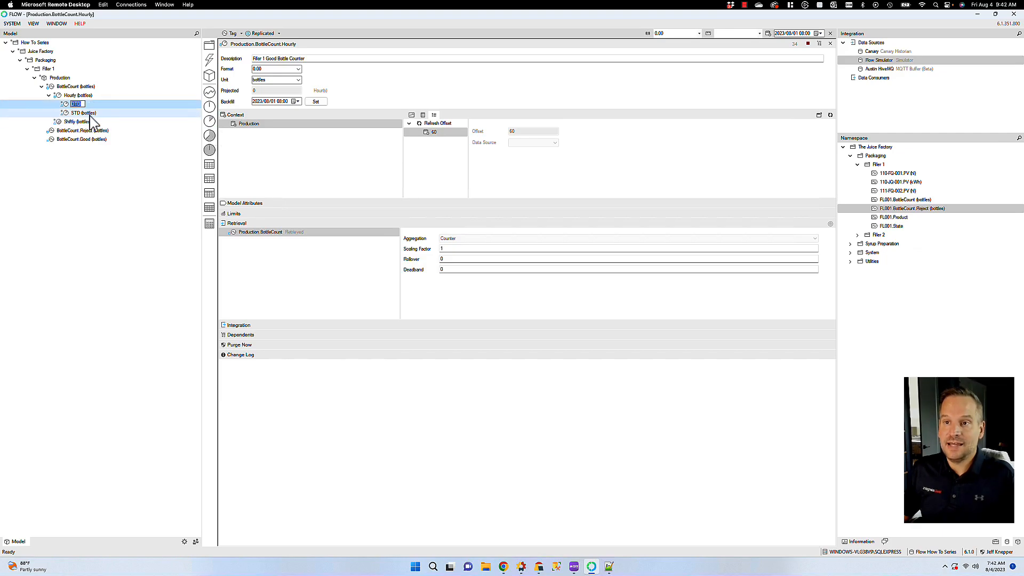
type("D")
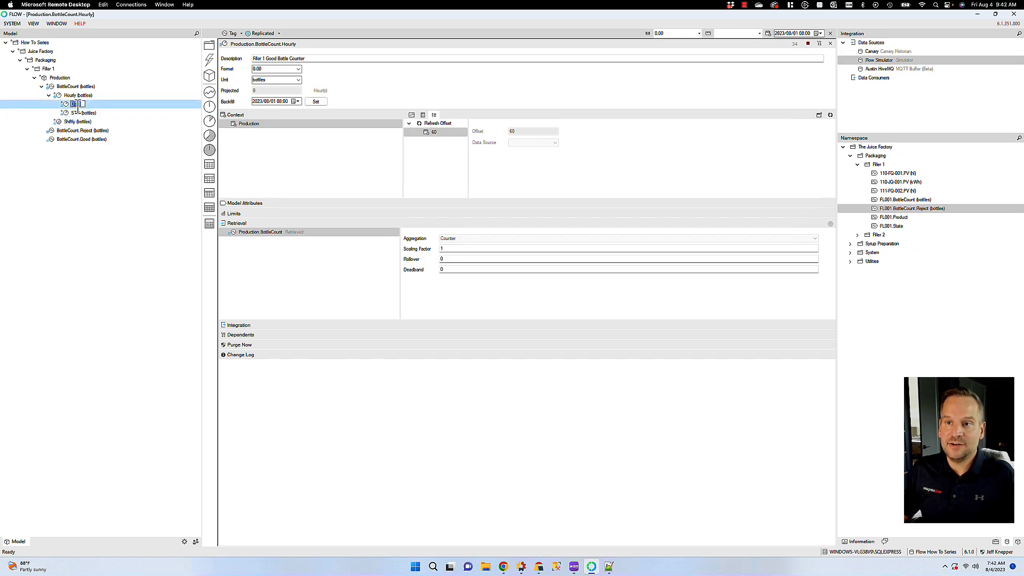
type("TD")
key("Return")
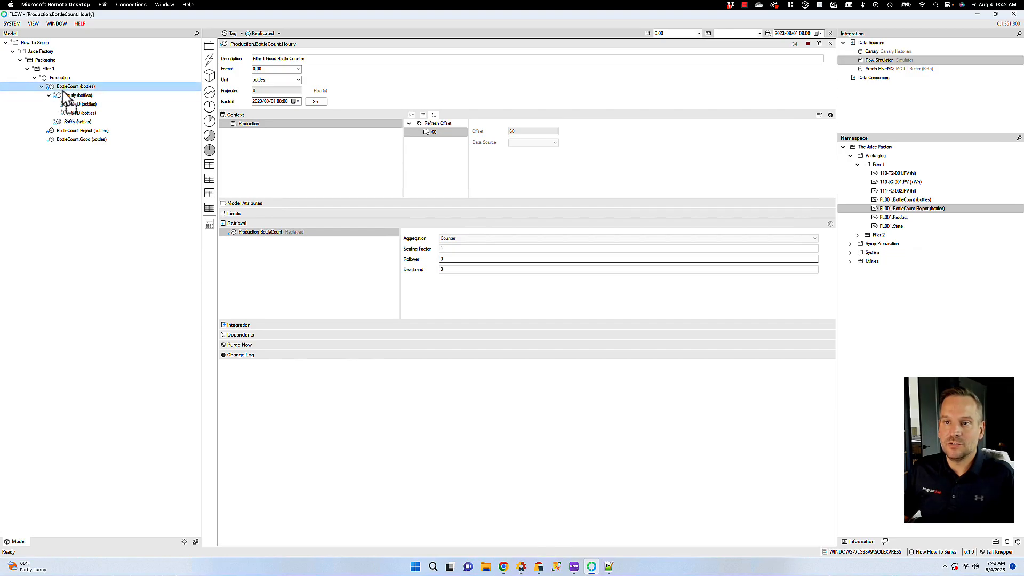
Move the DTD and STD measures directly under BottleCount, and deploy BottleCount with all of its contents
left_click_drag(65, 107, 64, 88)
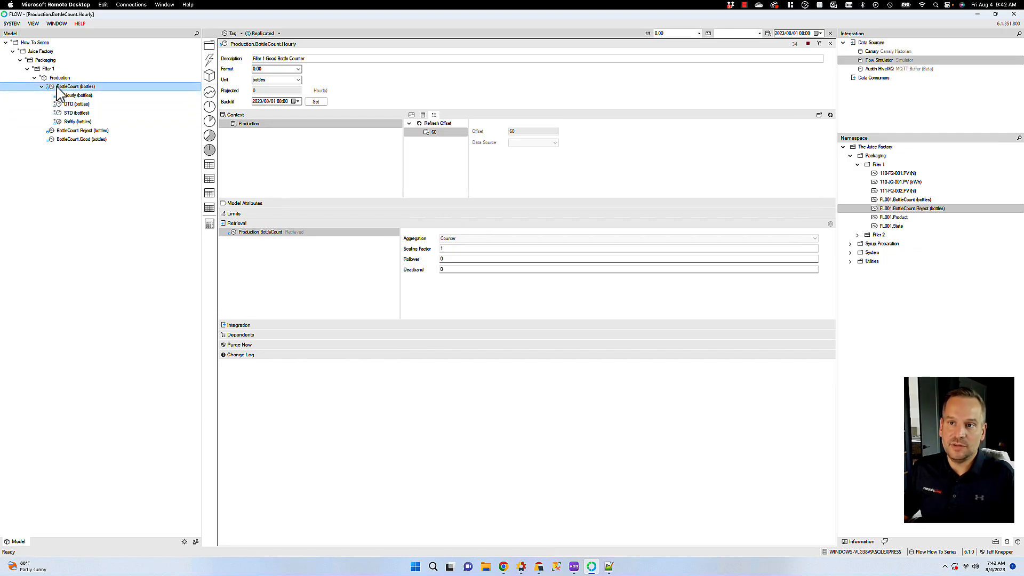
right_click(60, 93)
left_click(62, 92)
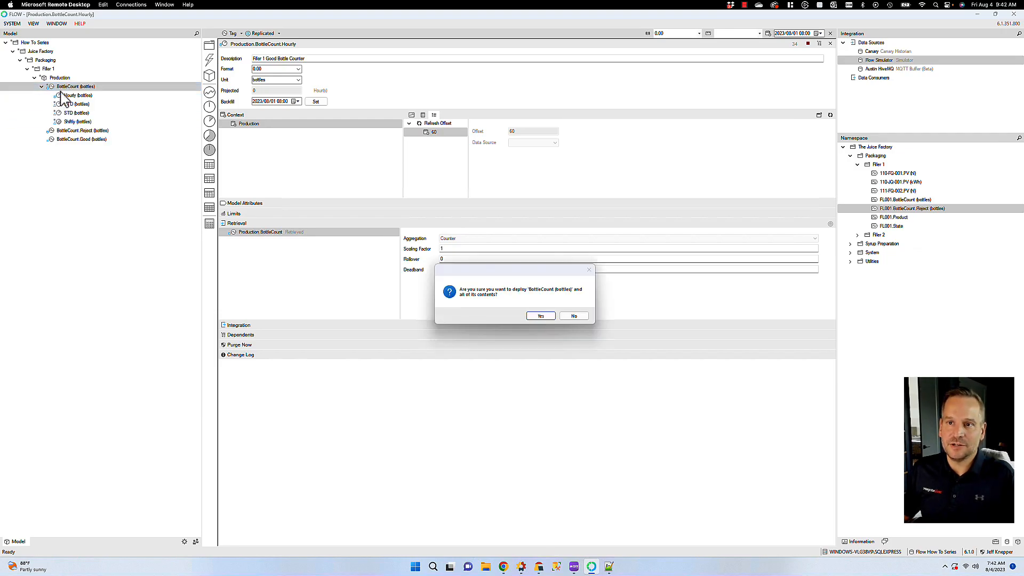
left_click(541, 315)
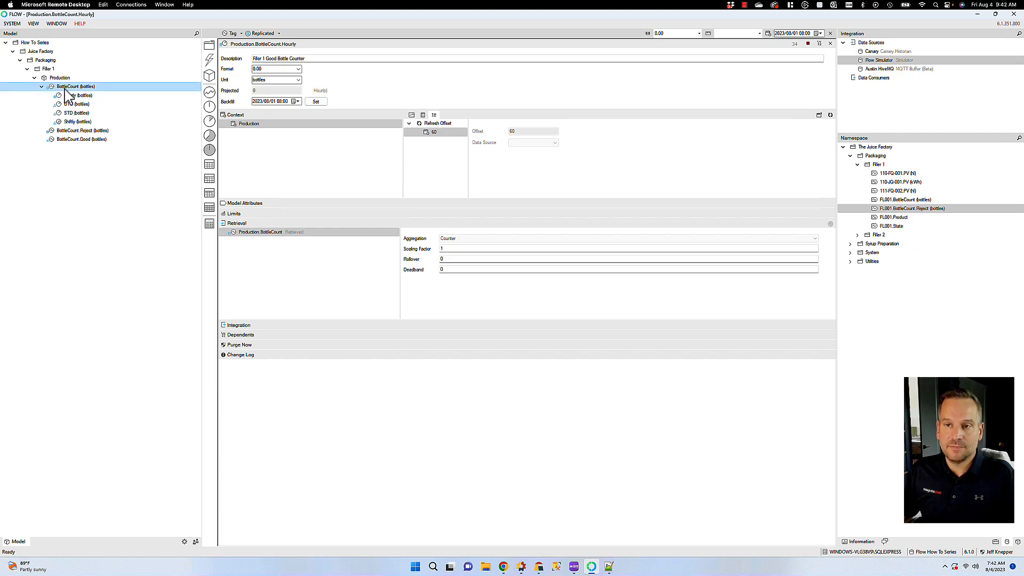
Open the DTD and Shiftly measures and examine the source, aggregation and interval in their retrieval settings
left_click(58, 104)
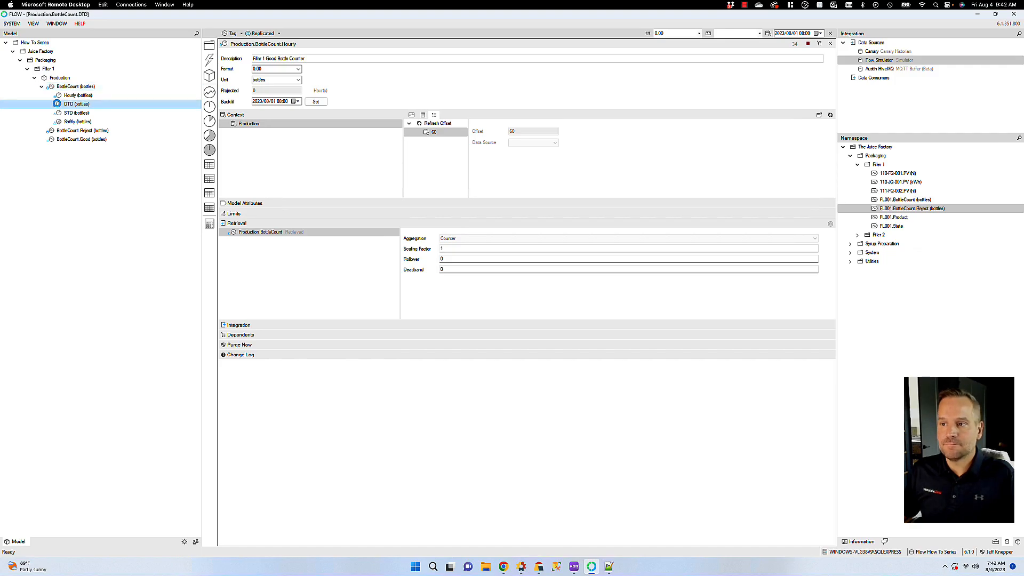
left_click(240, 225)
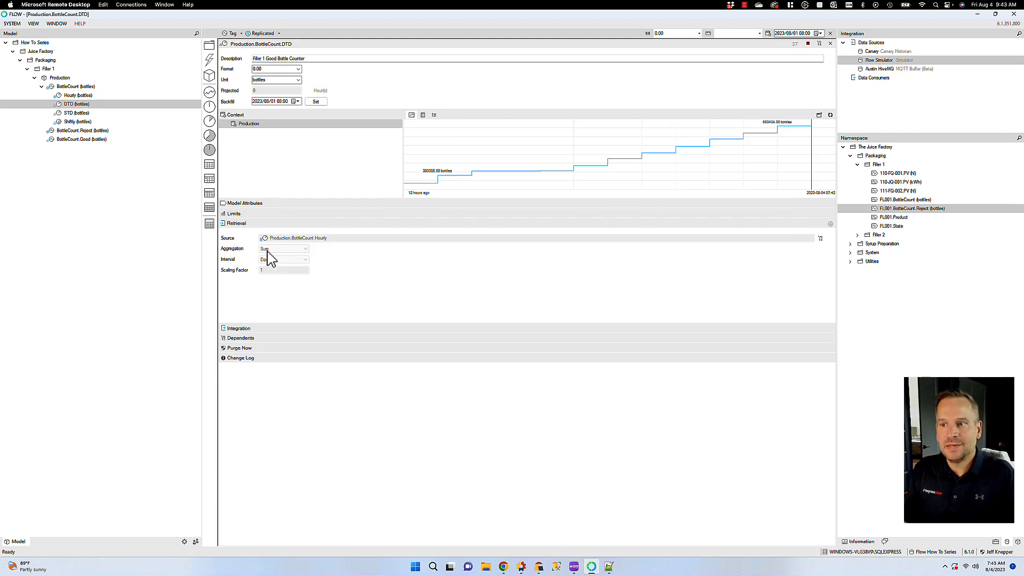
left_click(70, 105)
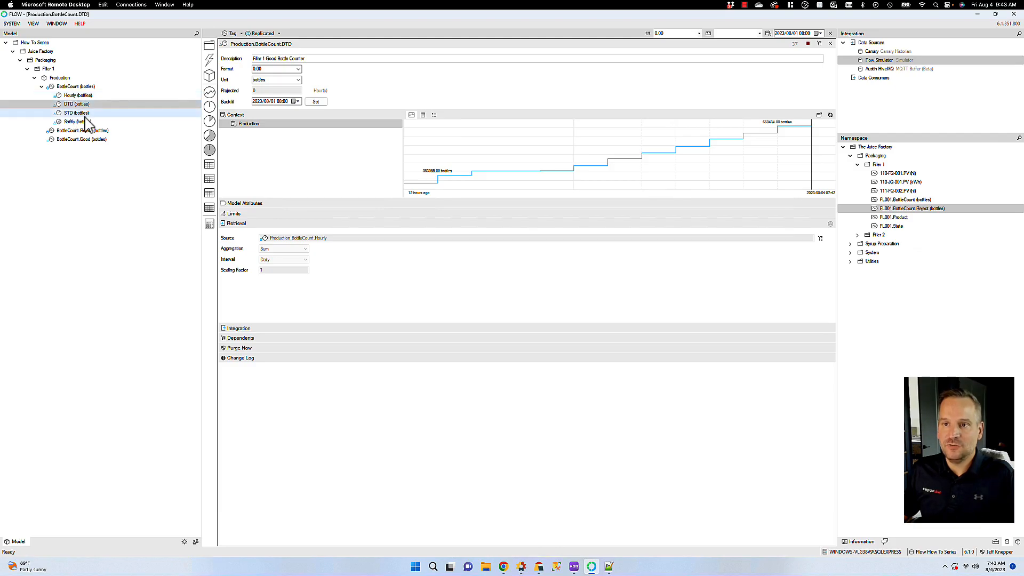
left_click(61, 123)
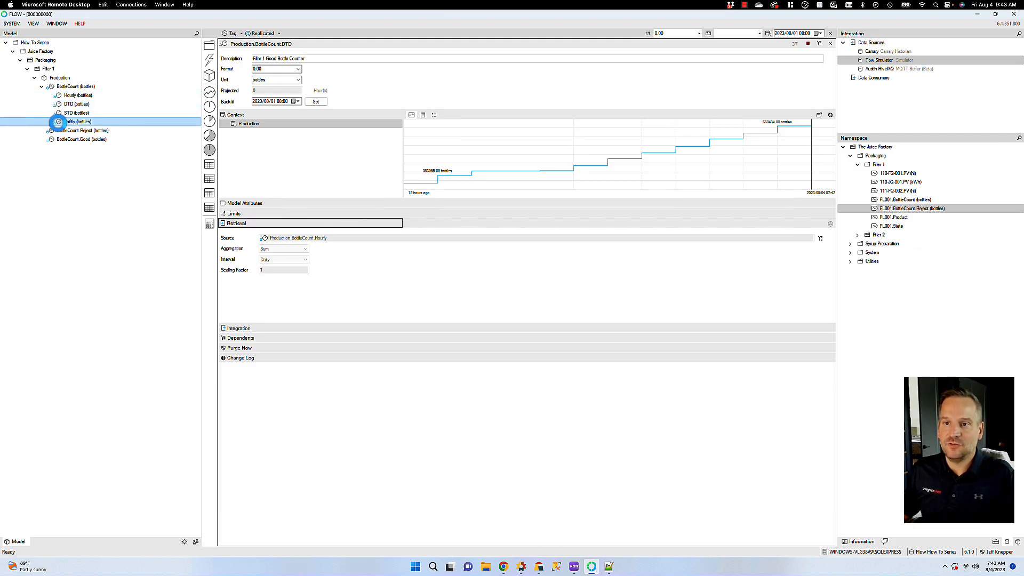
left_click(245, 225)
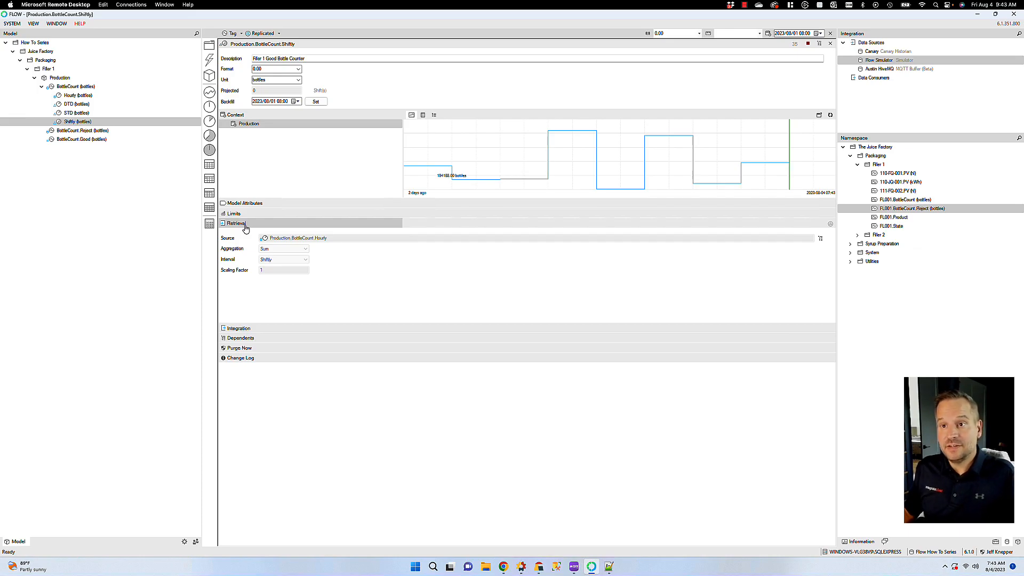
left_click(60, 98)
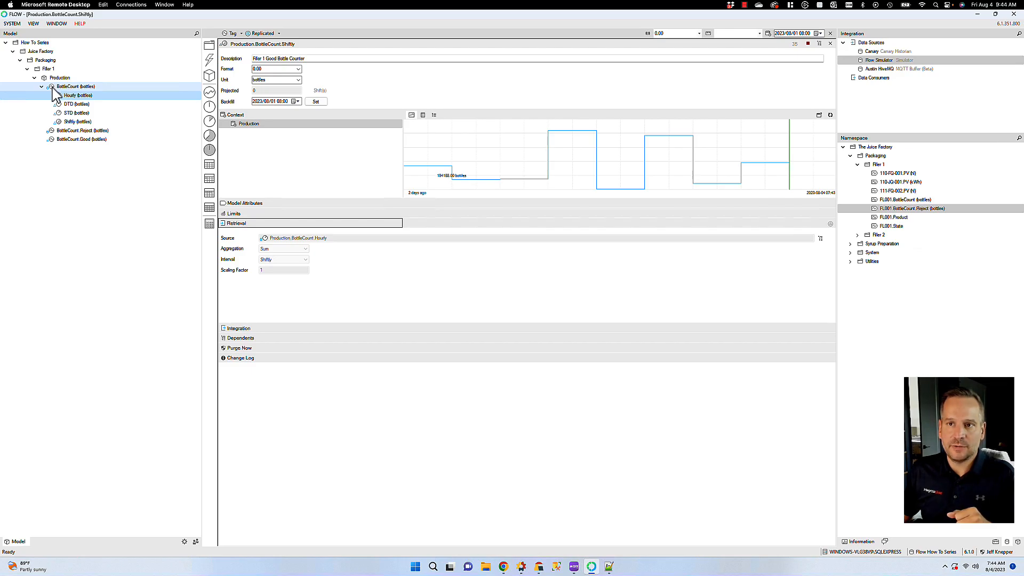
left_click(53, 87)
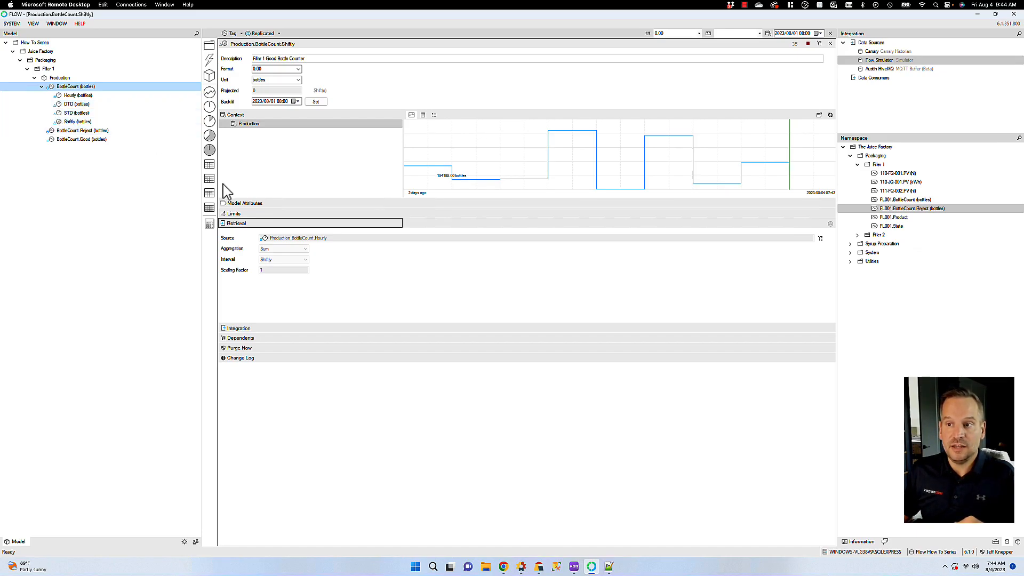
left_click(63, 99)
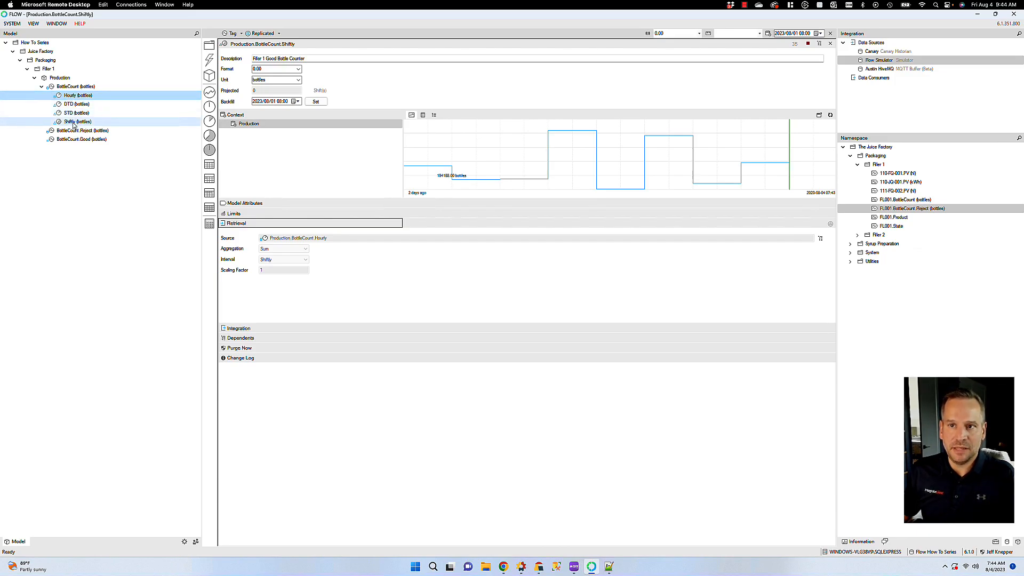
Open the Hourly measure and examine which aggregated measures depend on it
left_click(57, 95)
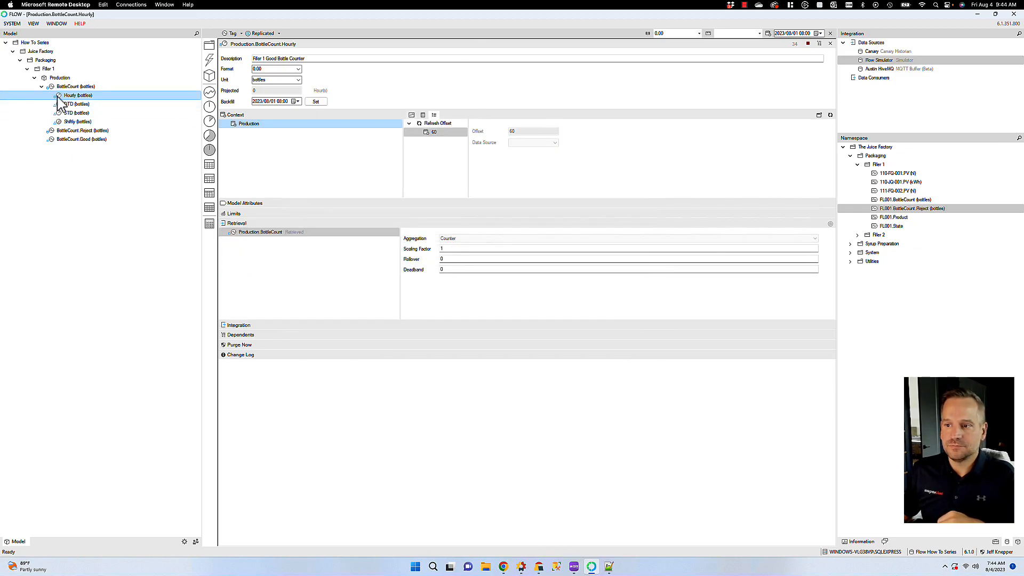
left_click(233, 335)
left_click(223, 344)
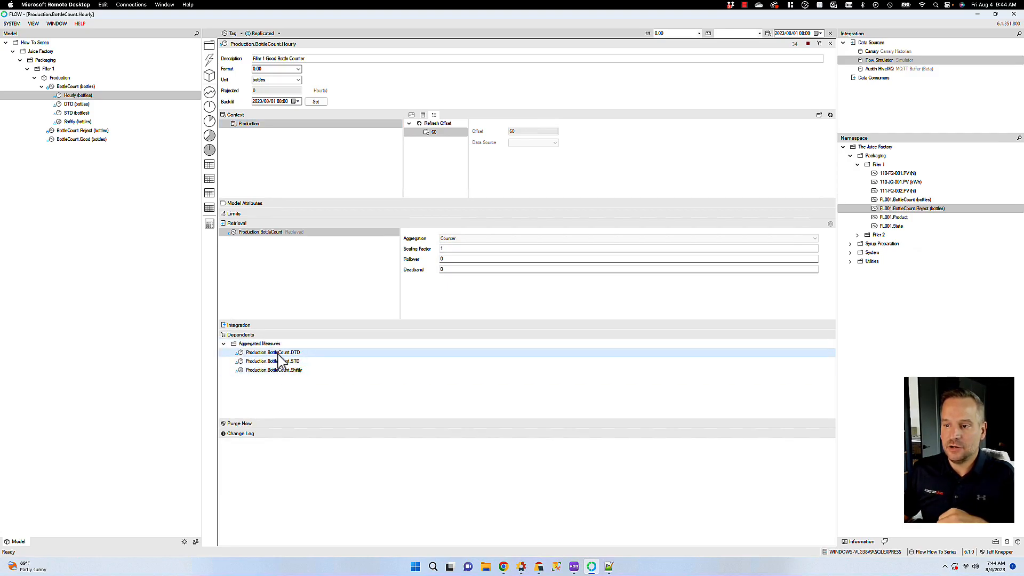
Undeploy the Hourly measure of BottleCount and deploy it again
right_click(59, 97)
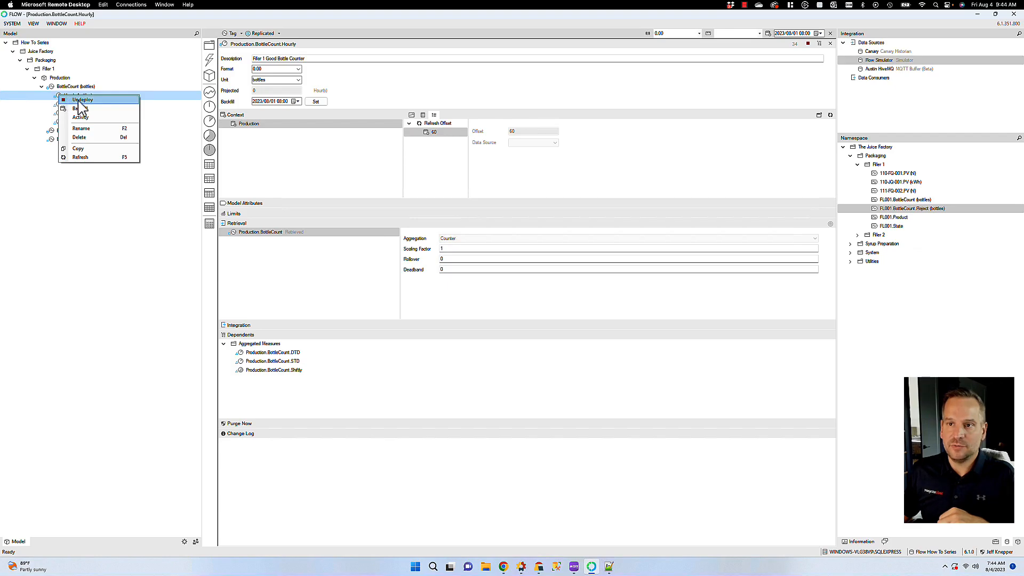
left_click(80, 102)
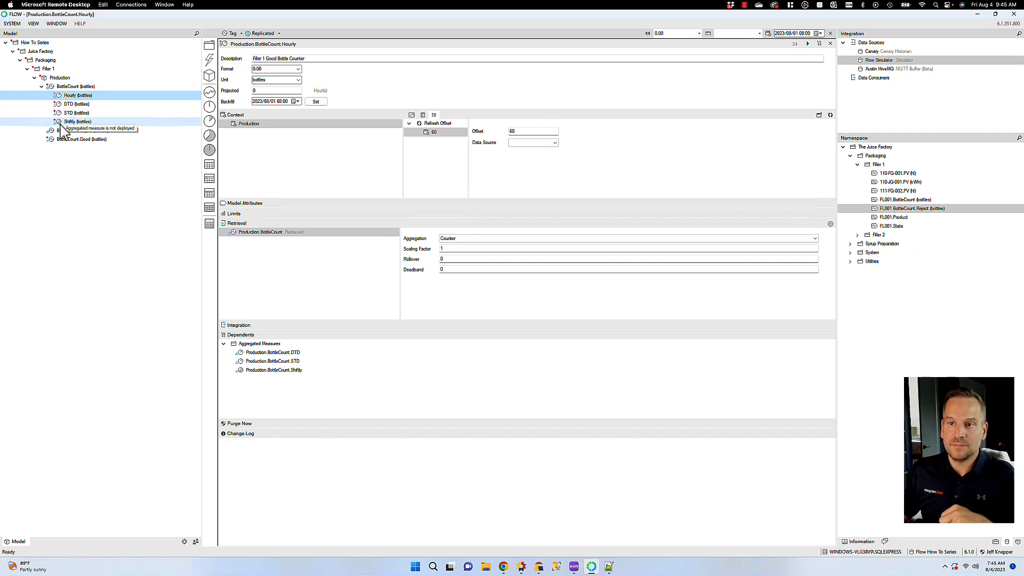
right_click(60, 96)
left_click(69, 99)
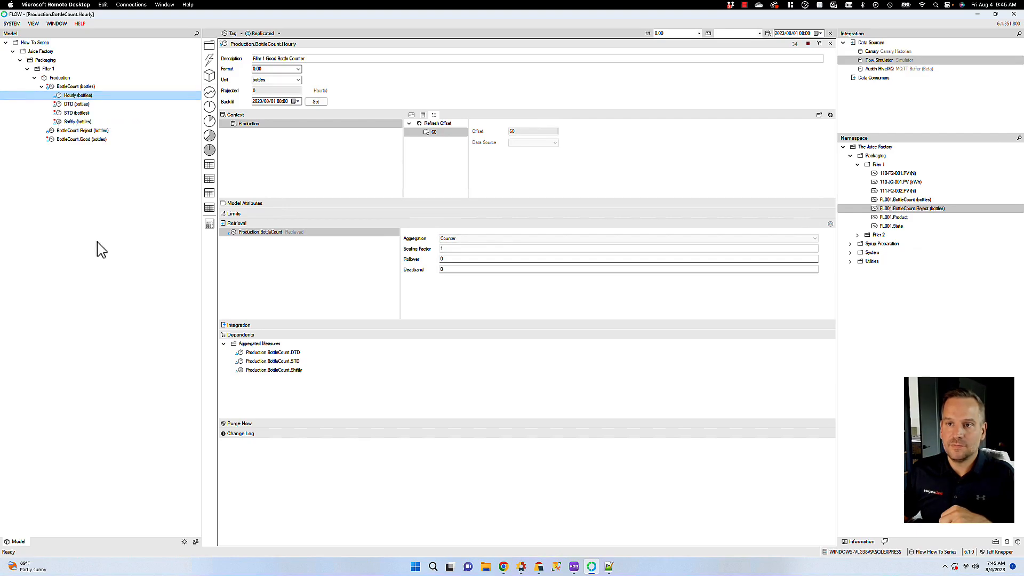